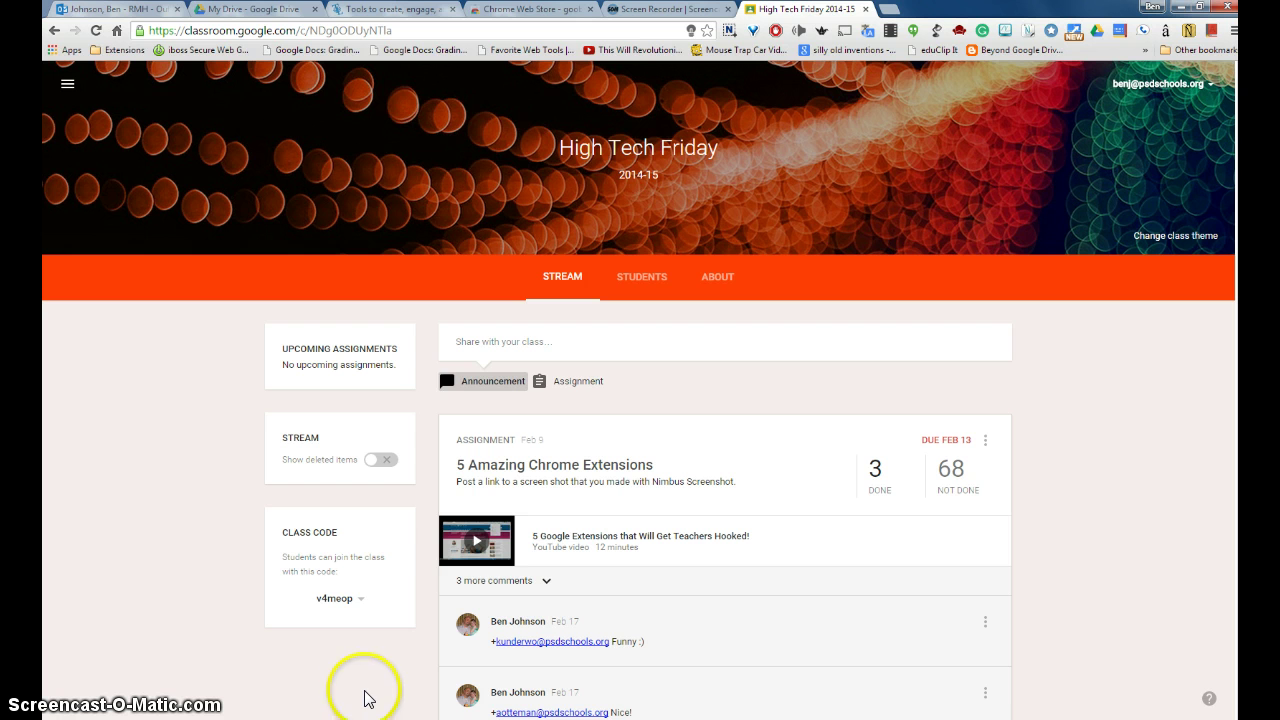
Step: Start a new class assignment and attach the Outlook Web App Google Docs file from Google Drive
click(582, 386)
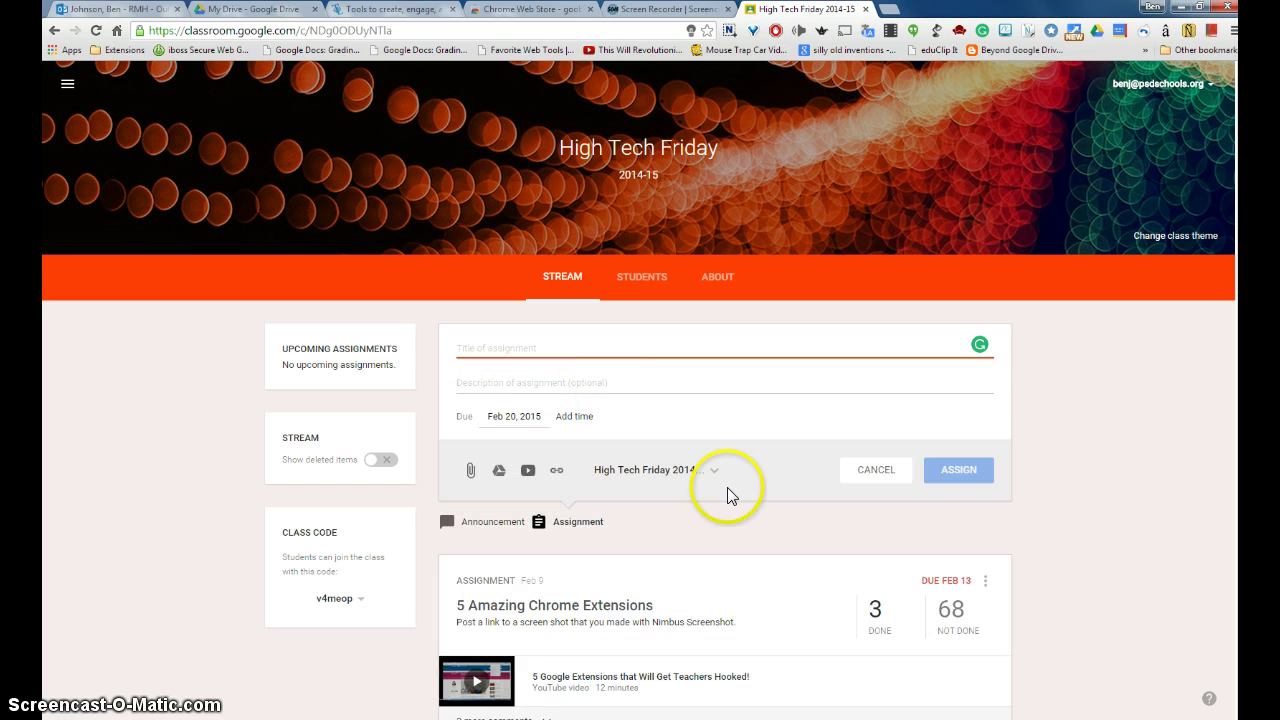
click(500, 472)
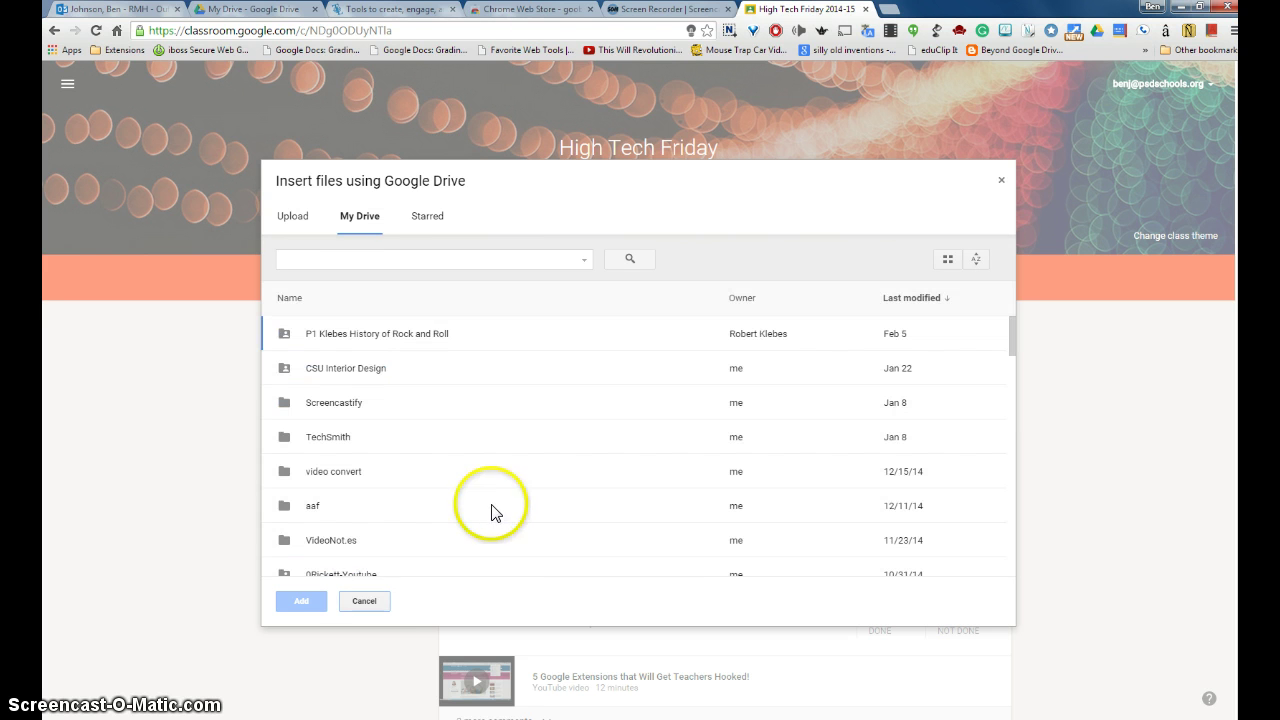
scroll(574, 437, down, 10)
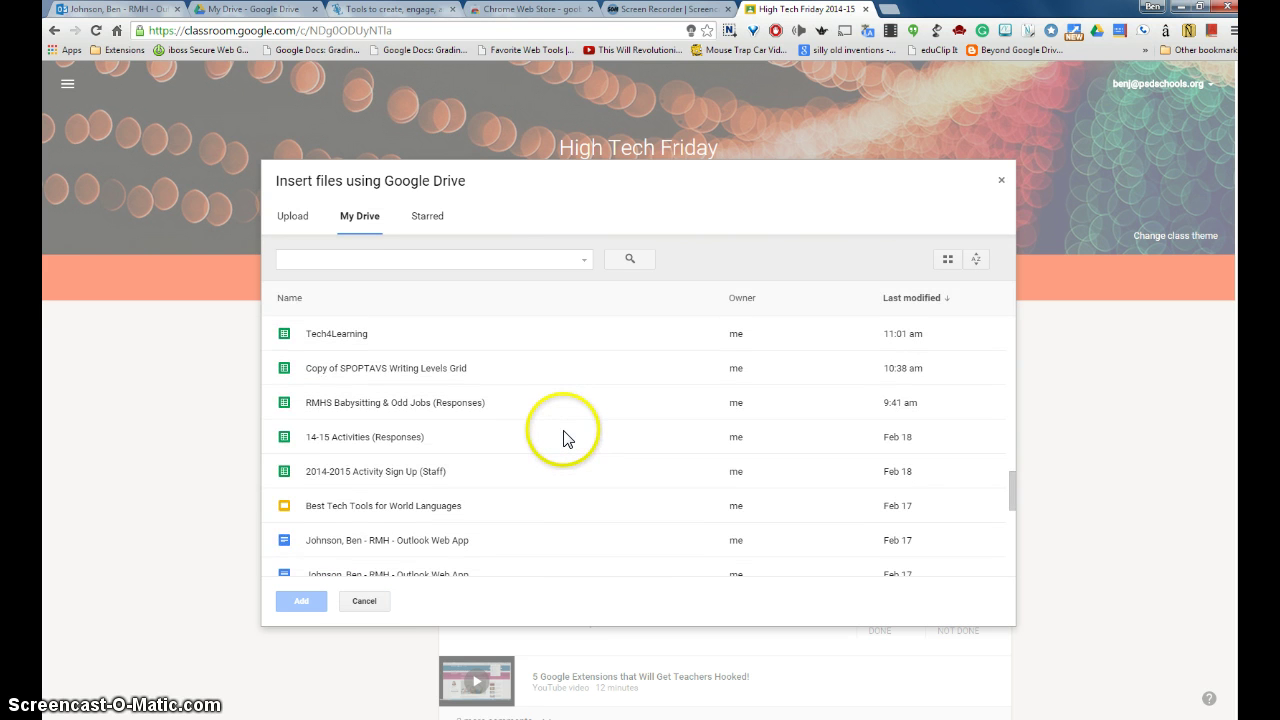
scroll(563, 436, down, 2)
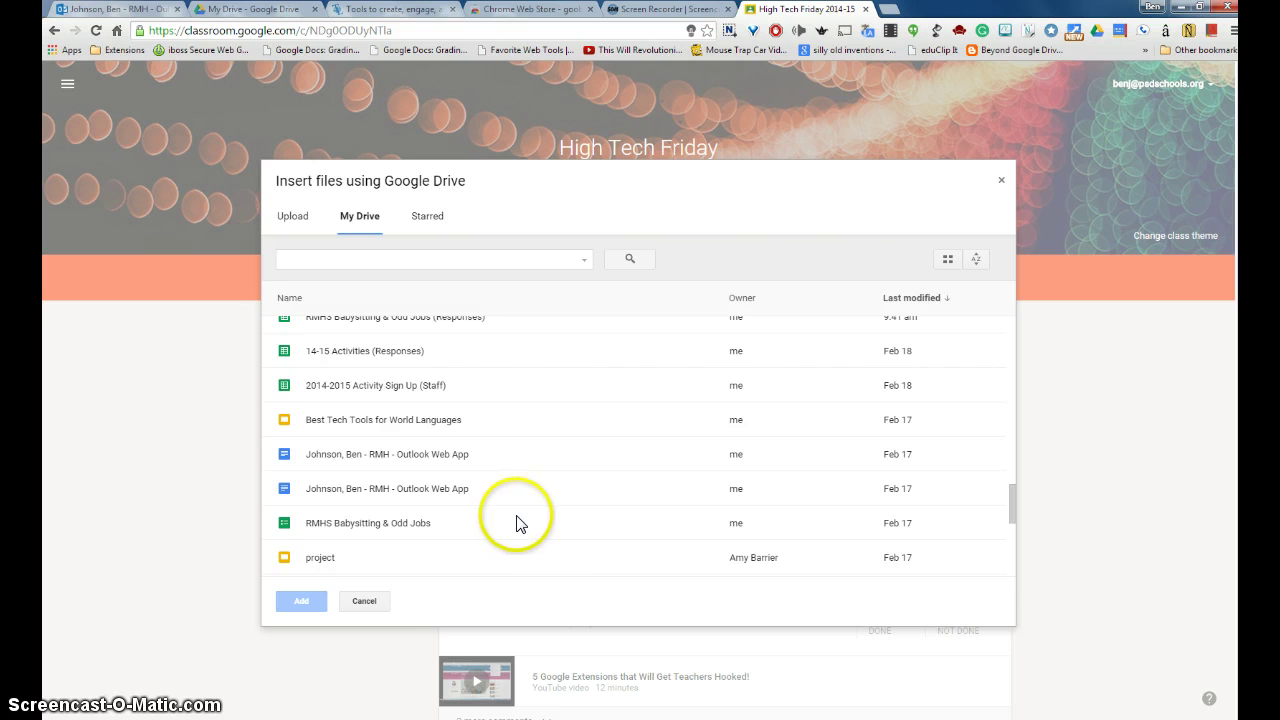
double_click(420, 488)
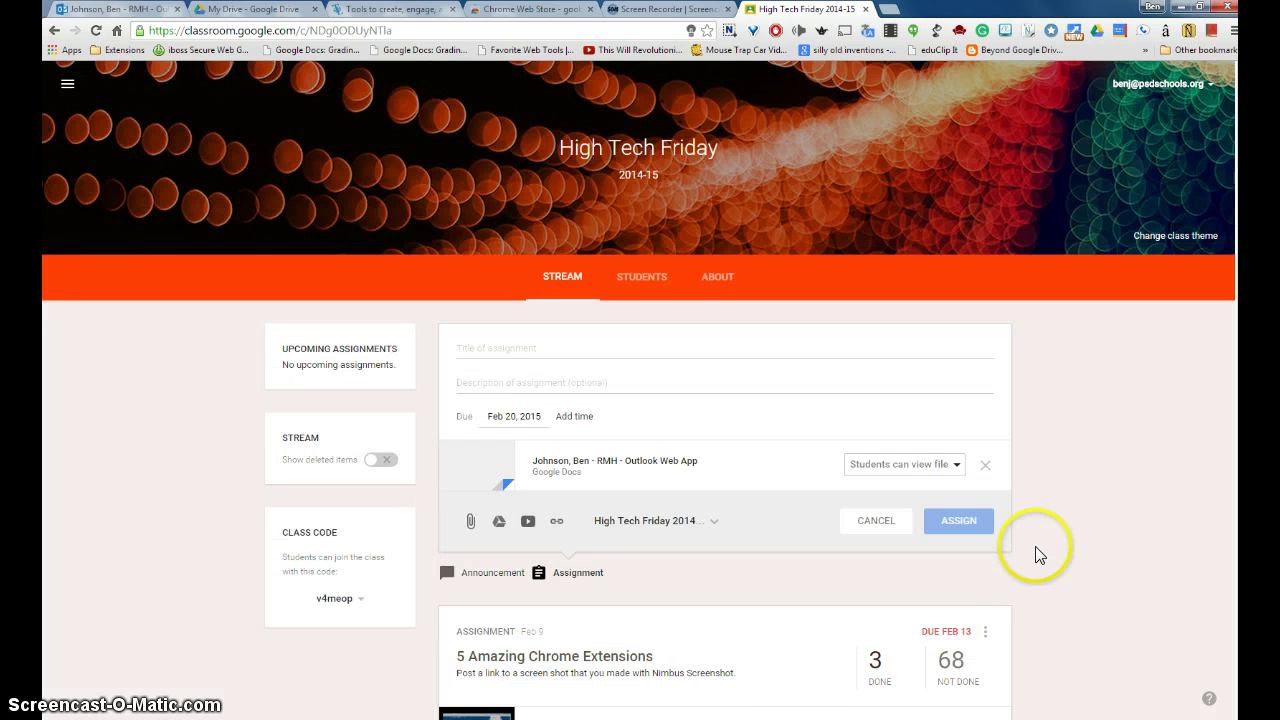
Step: Examine the student access options for the attached document, including making a copy for each student
click(955, 466)
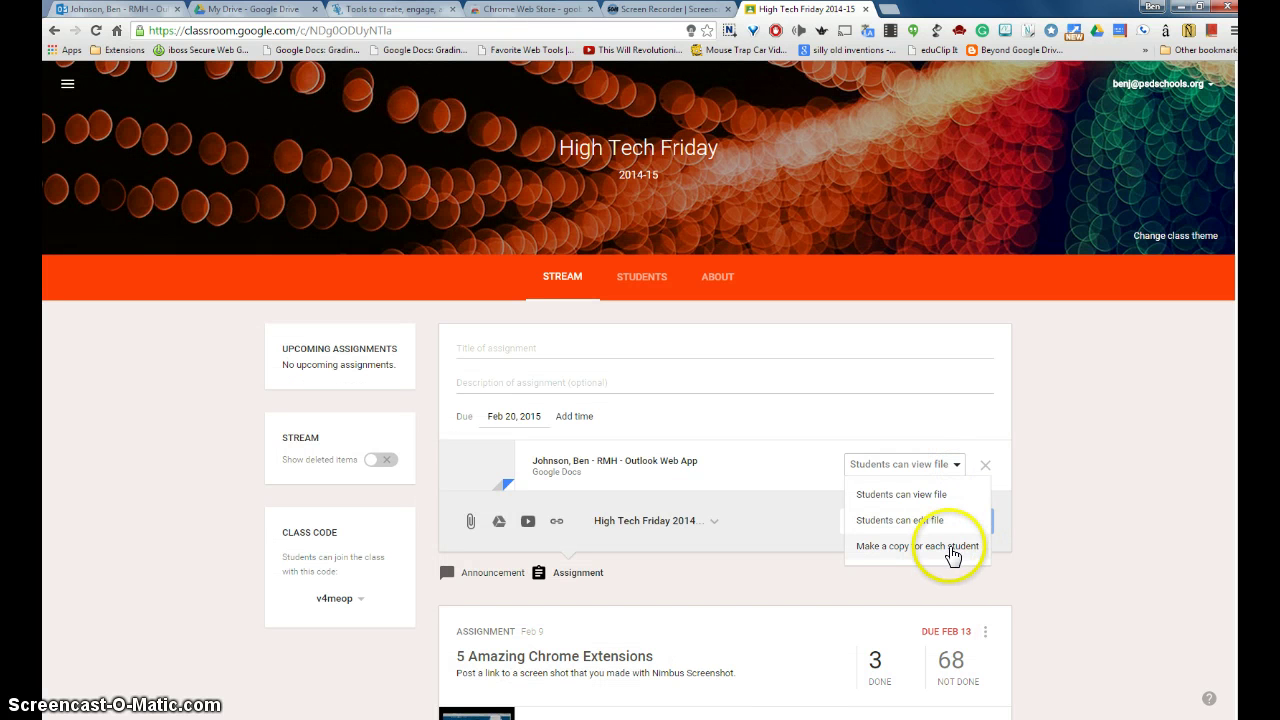
click(1047, 544)
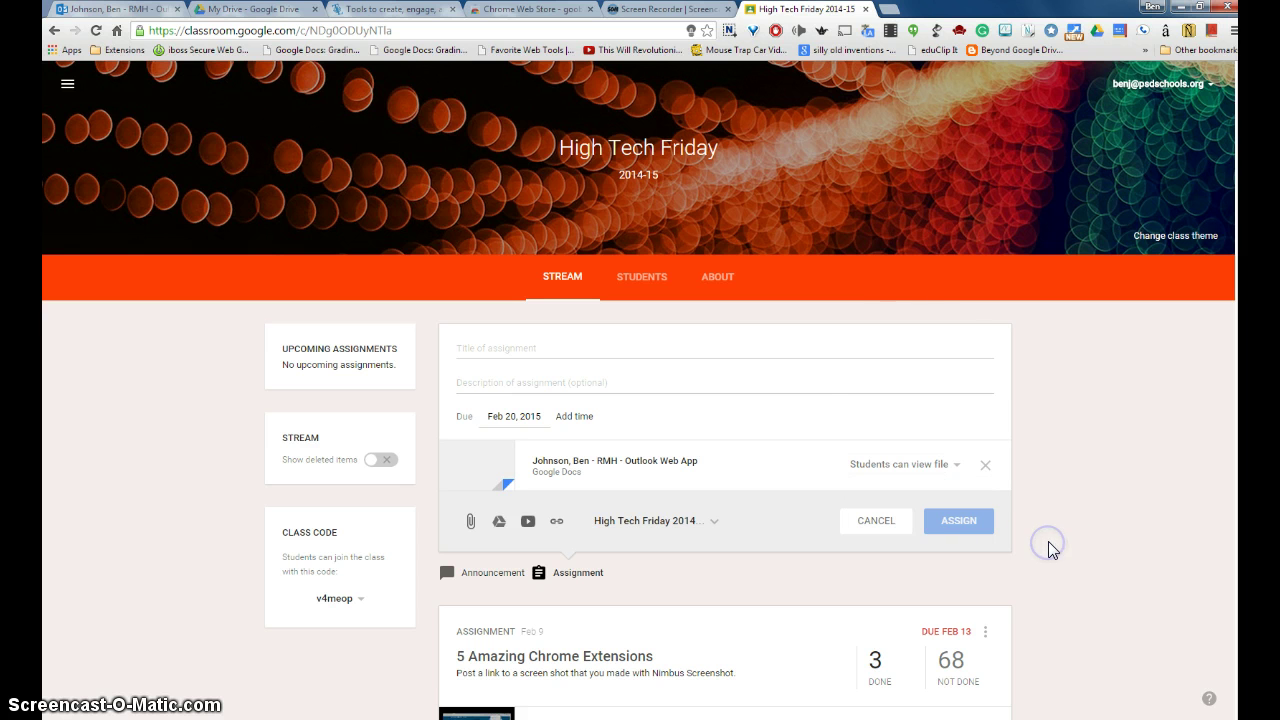
click(173, 498)
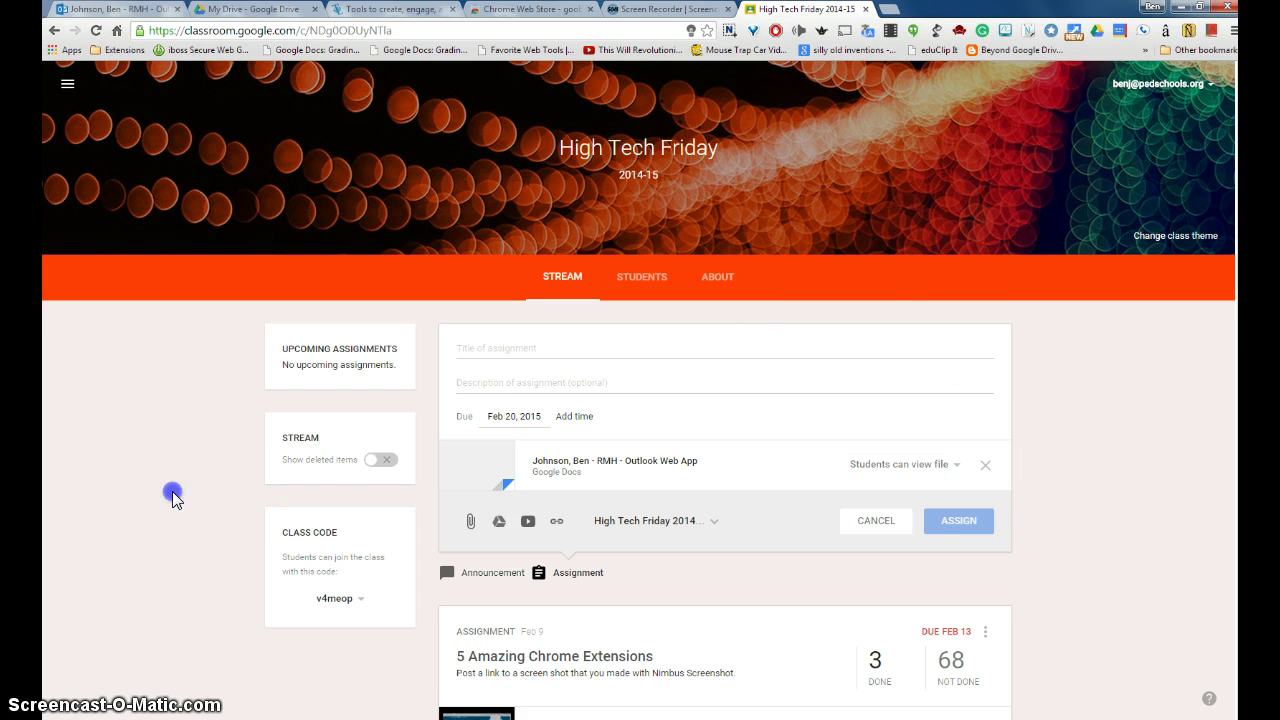
Step: View the Goobric Web App Launcher listing in the Chrome Web Store, and open the Rubric Maker on the Recipes4Success site
click(527, 10)
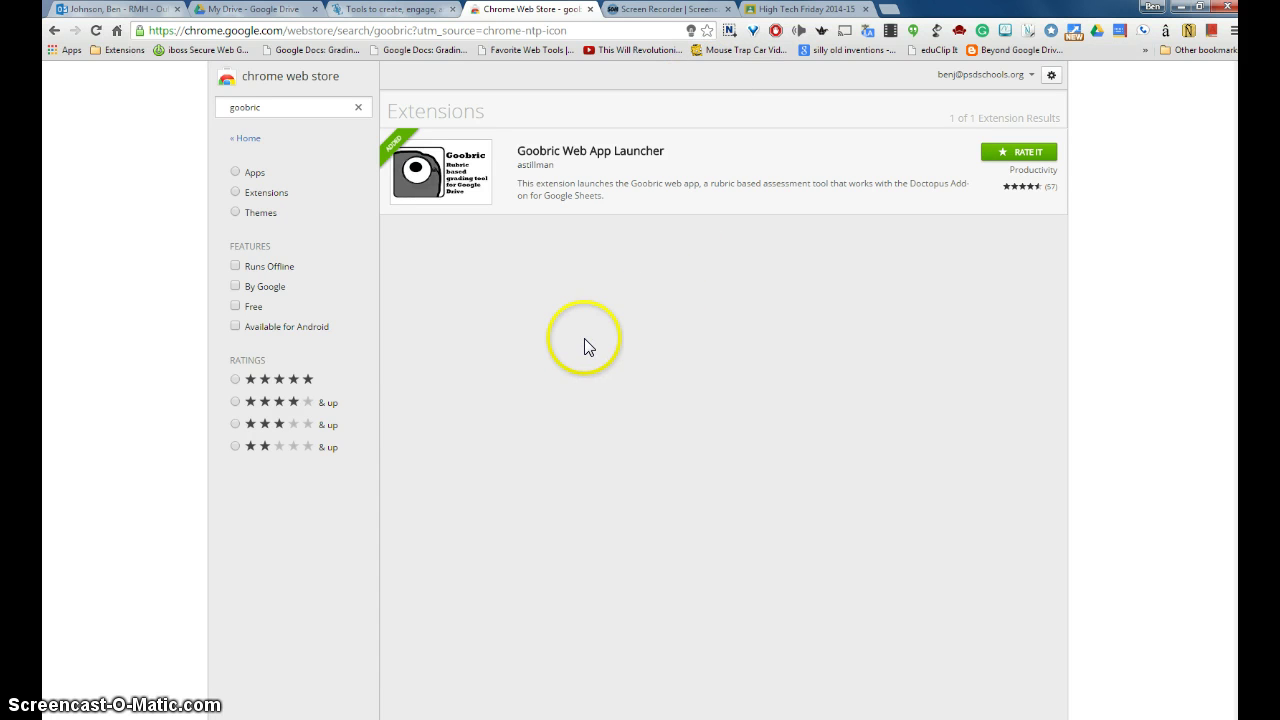
click(378, 13)
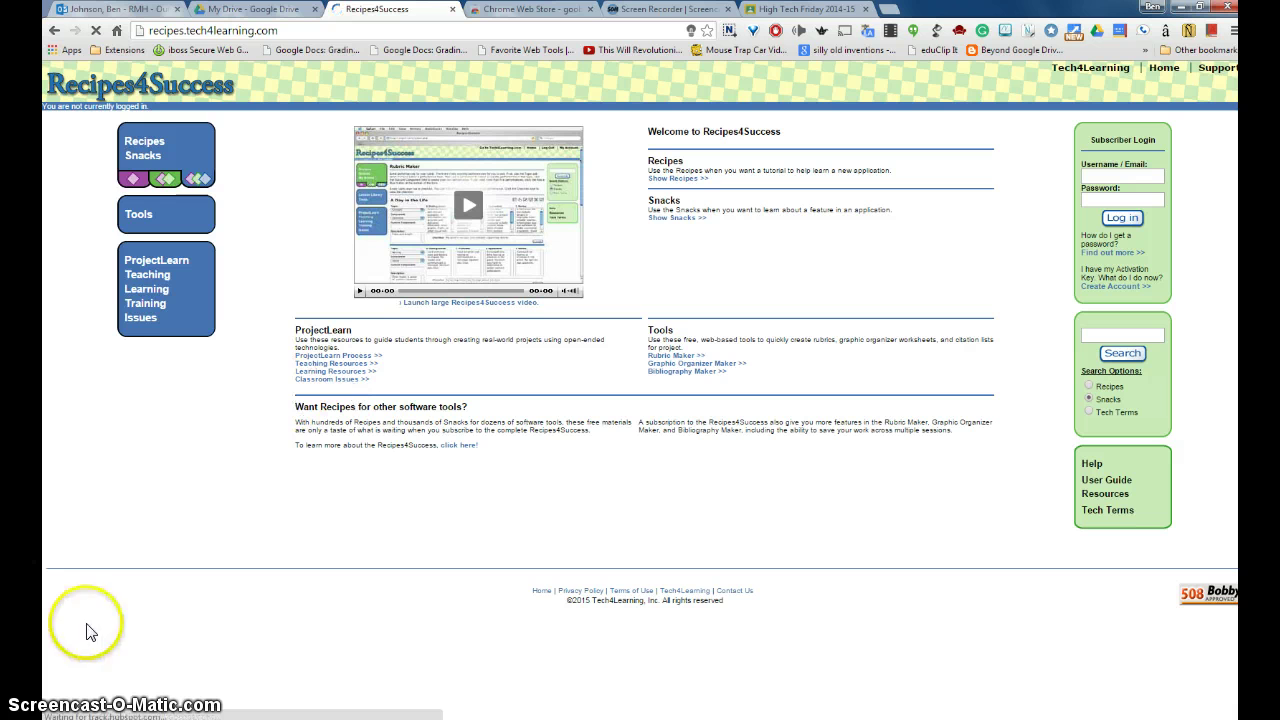
click(137, 212)
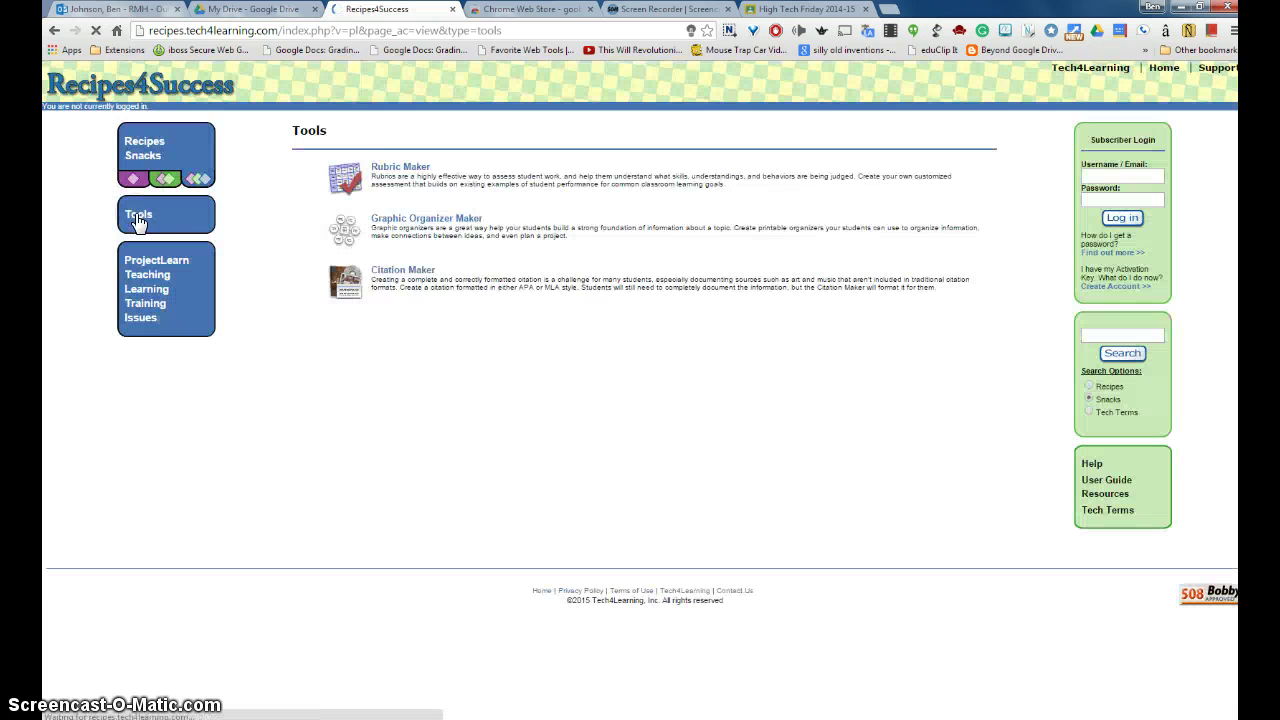
click(360, 190)
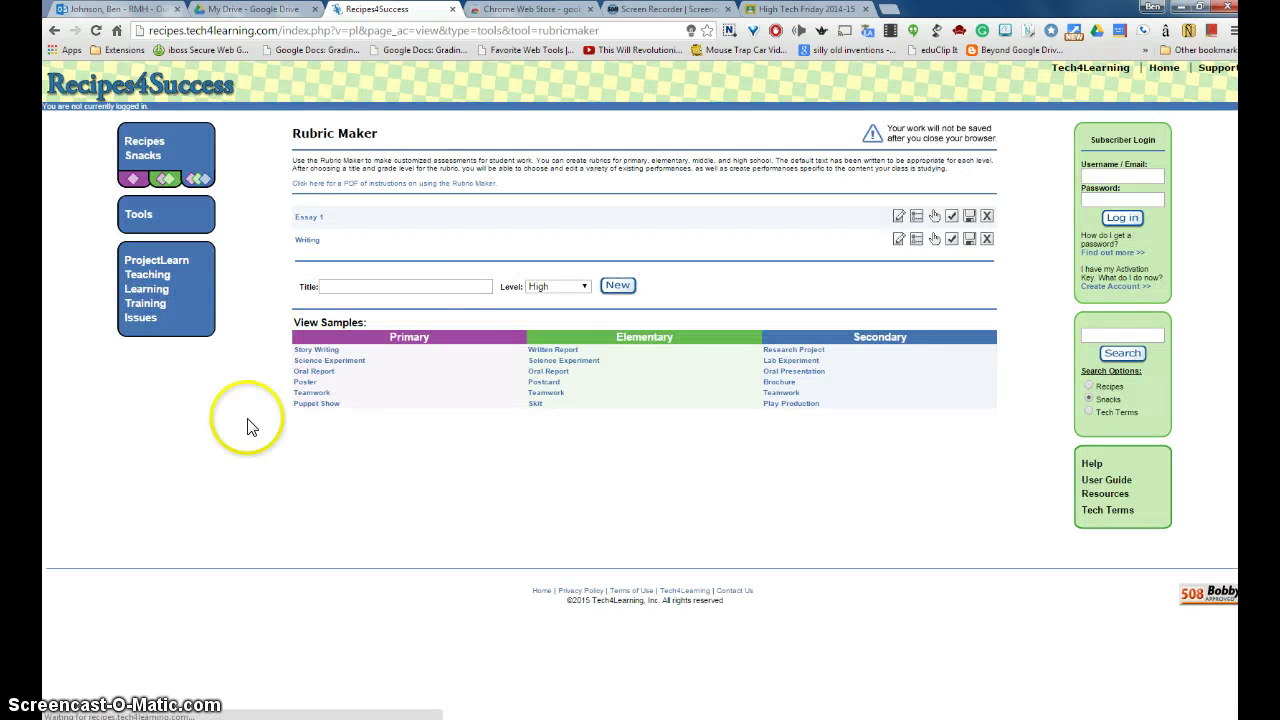
Step: Create a new rubric titled "Report 1" at the High level
click(465, 286)
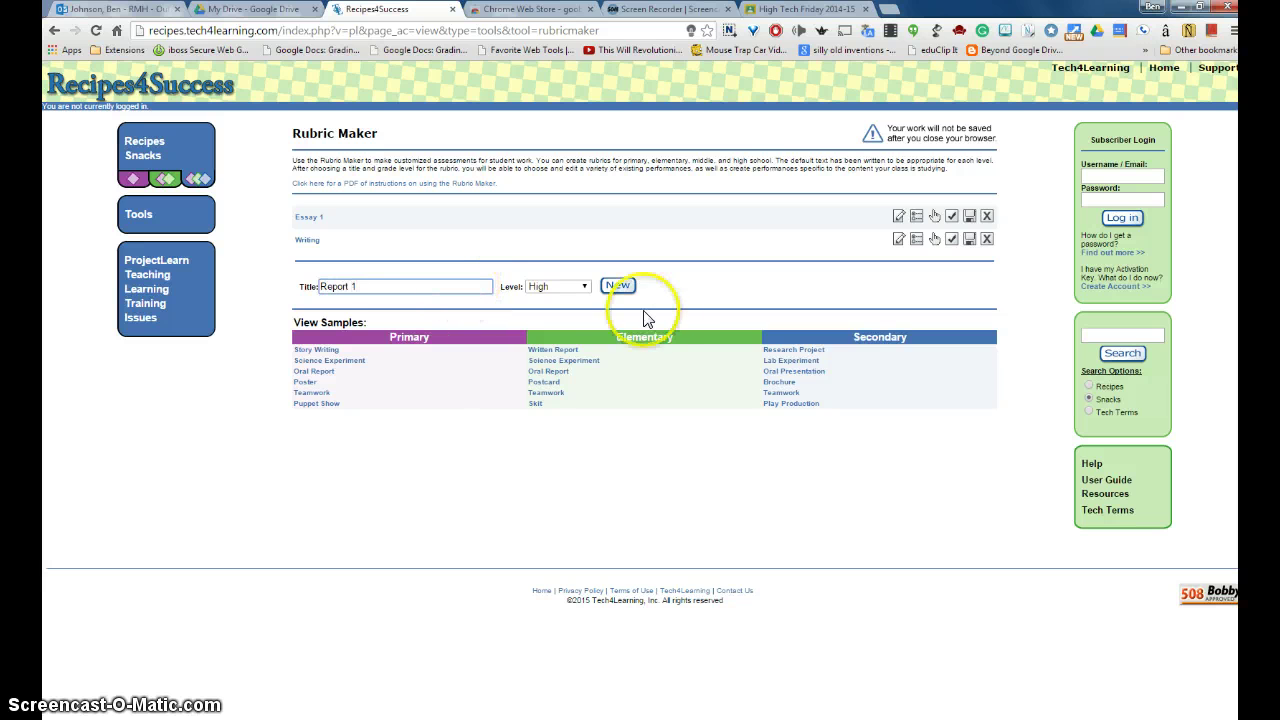
click(585, 286)
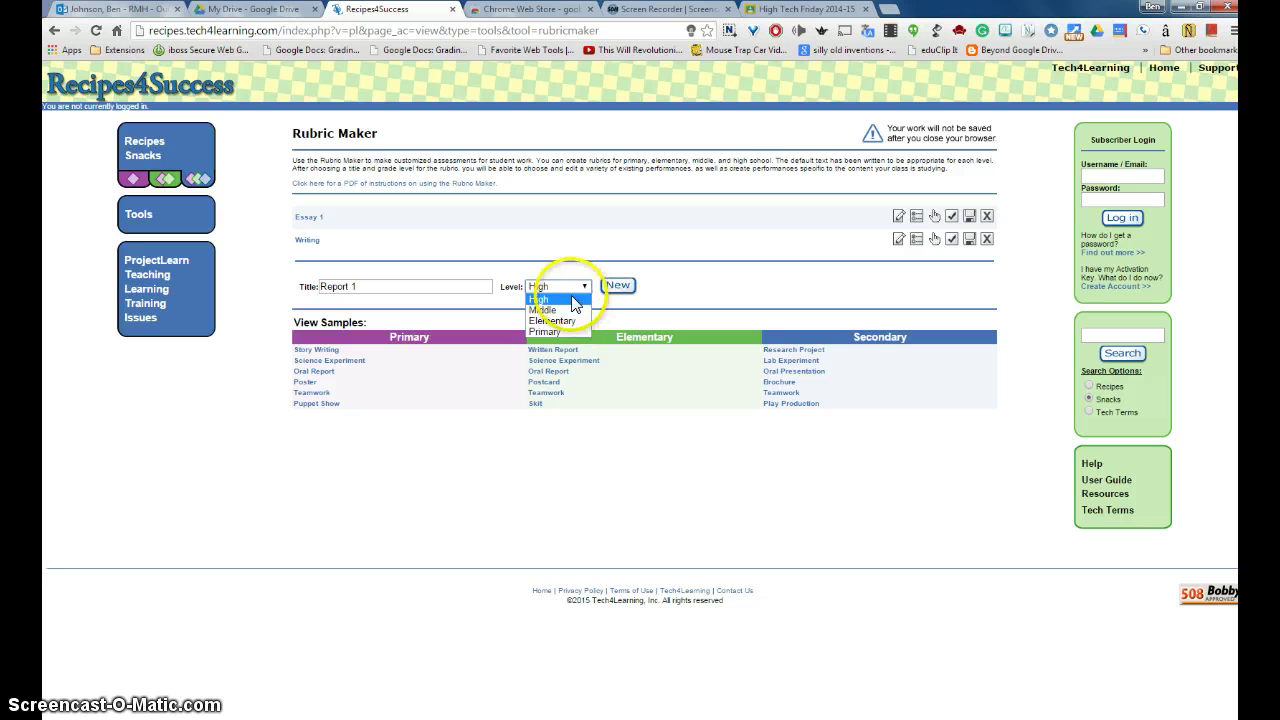
click(569, 299)
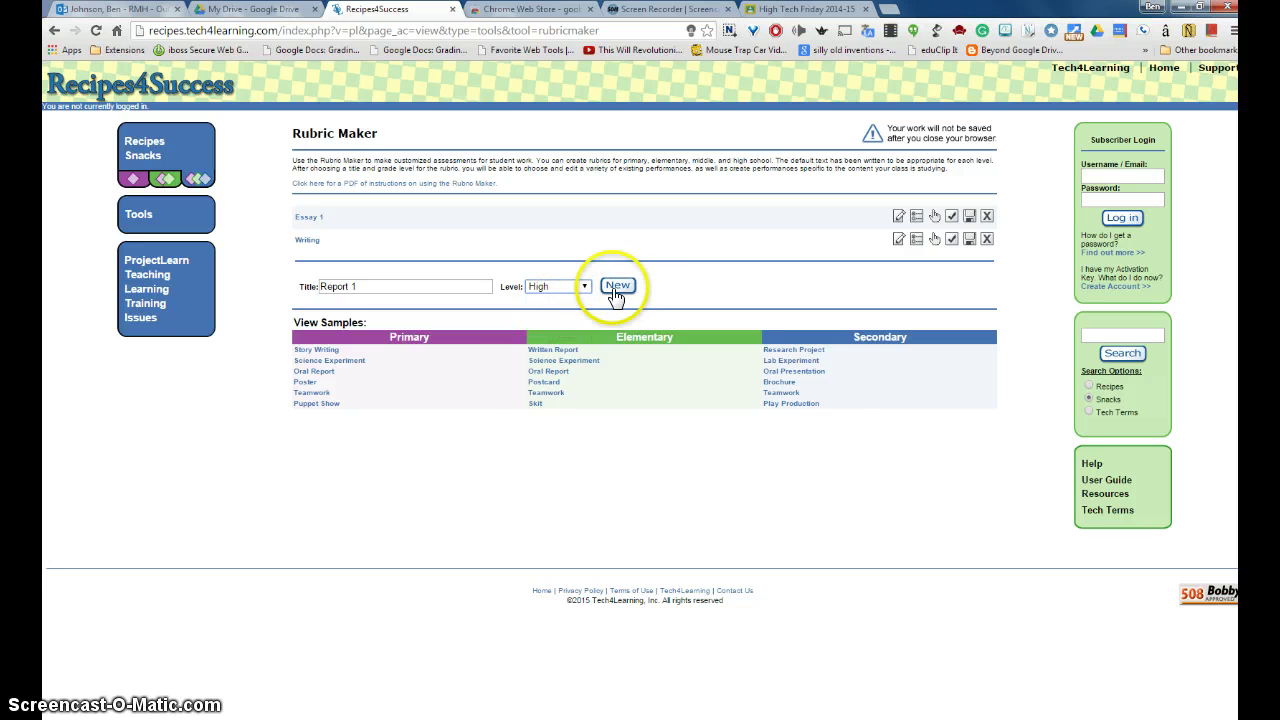
click(617, 285)
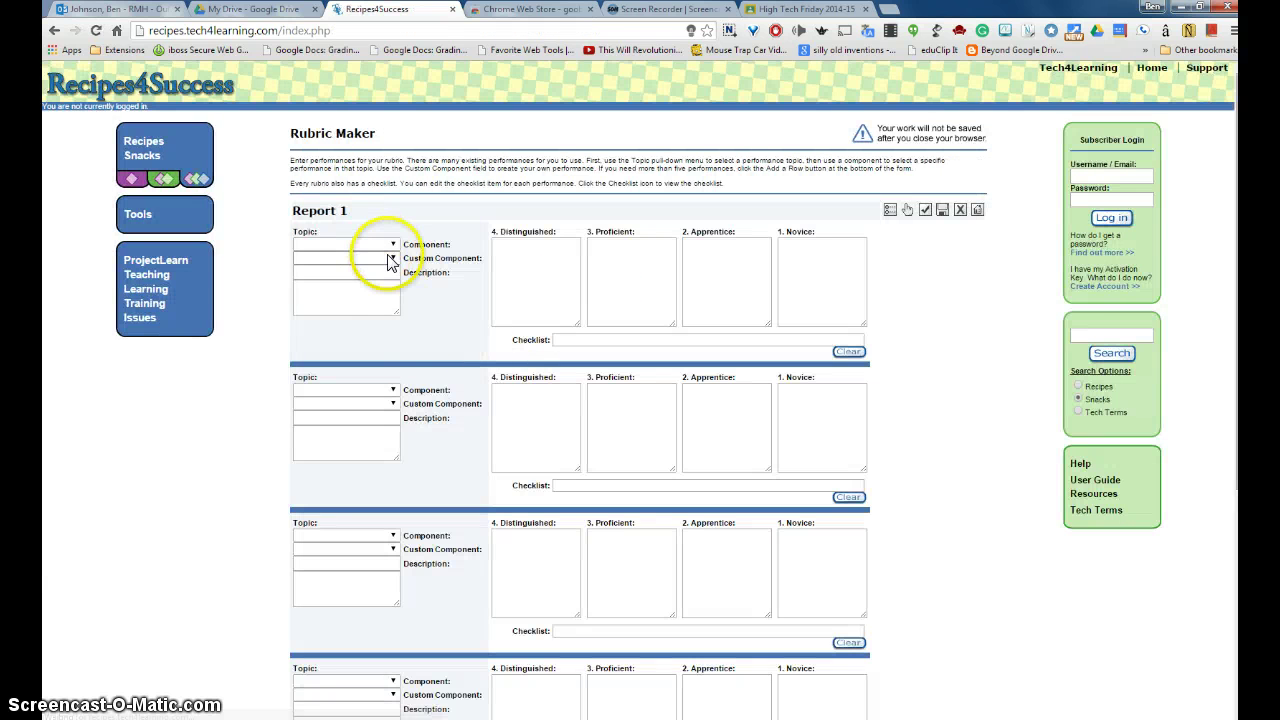
Step: Fill the first two rubric rows with the Writing topic, using Word Choice for the first component and Voice for the second
click(394, 247)
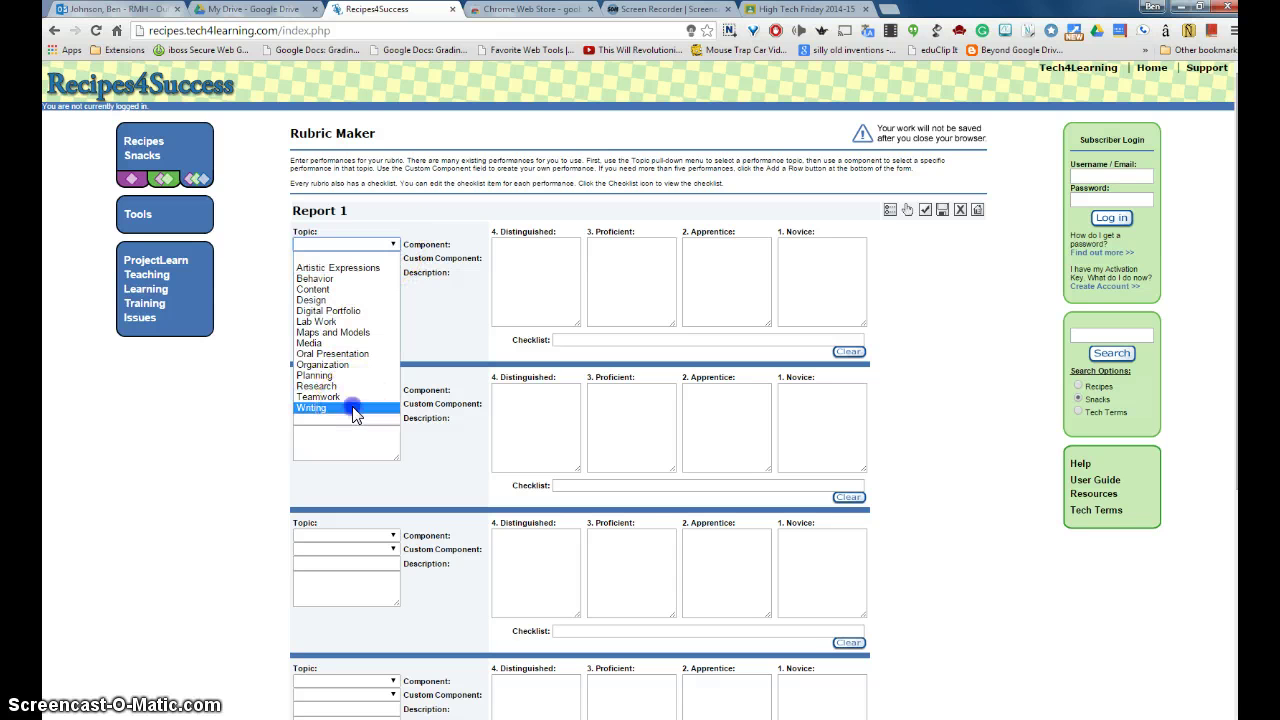
click(352, 408)
click(393, 258)
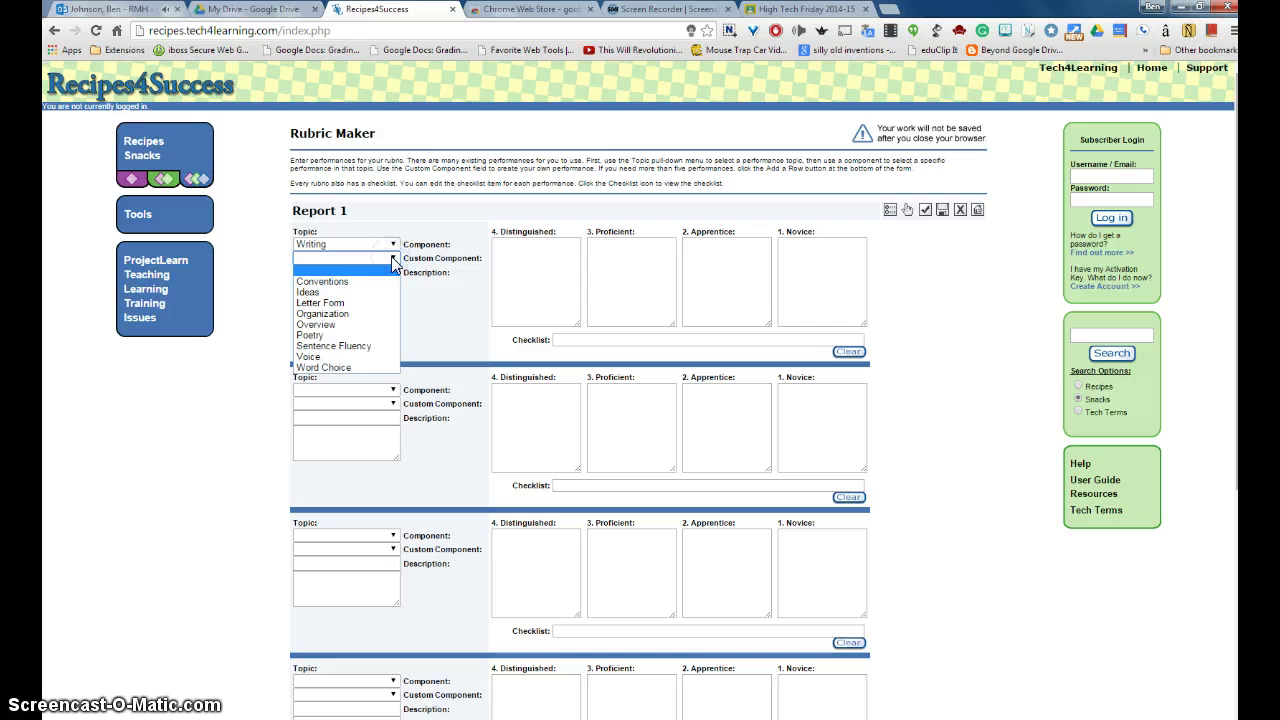
click(345, 367)
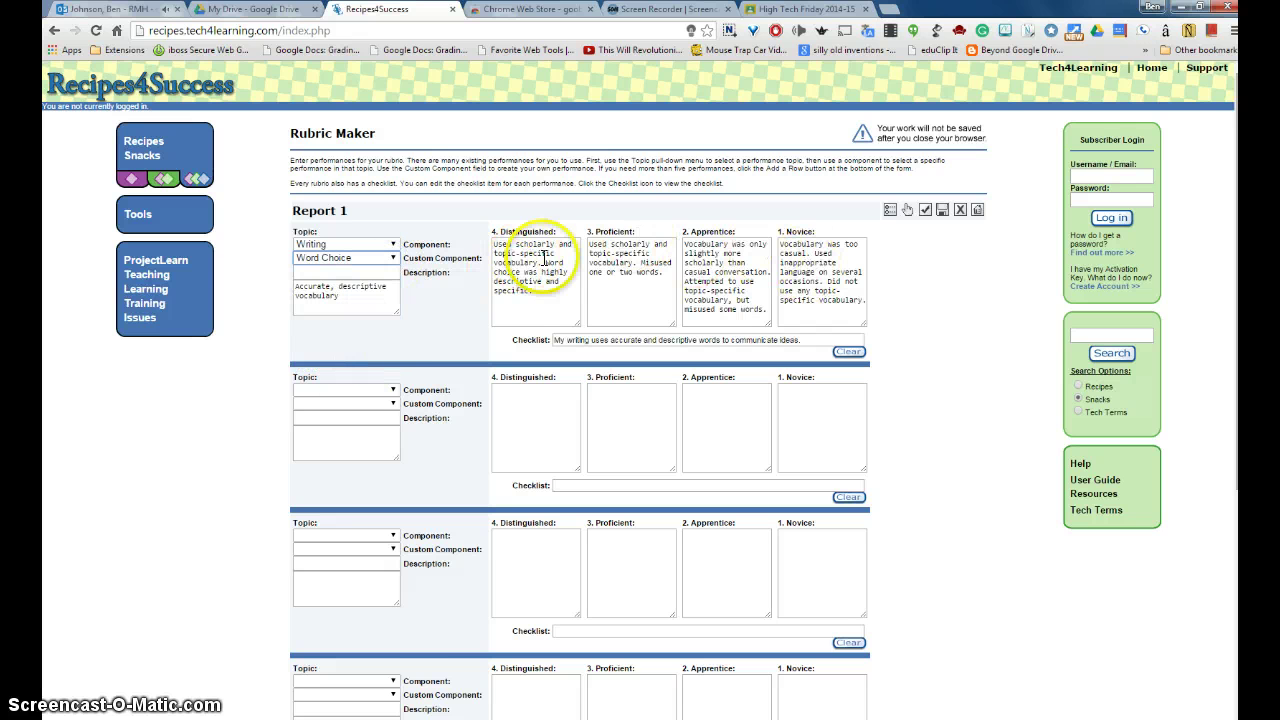
click(396, 391)
click(332, 552)
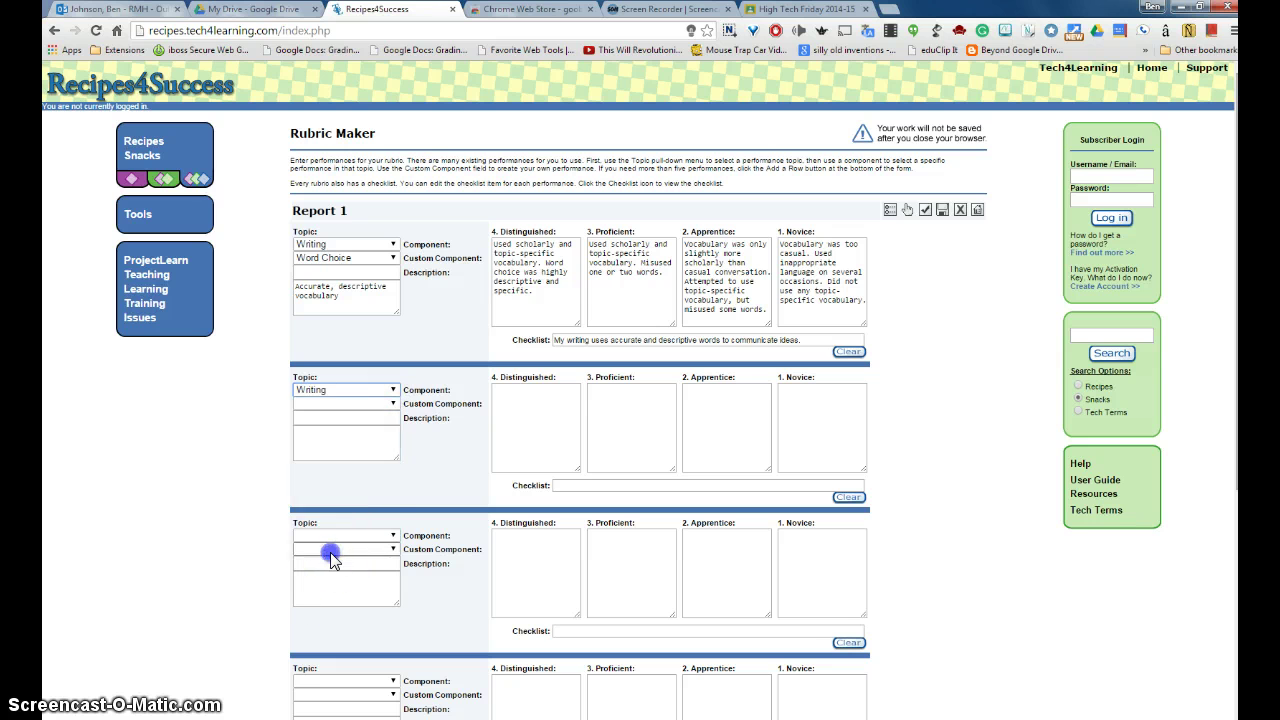
click(388, 403)
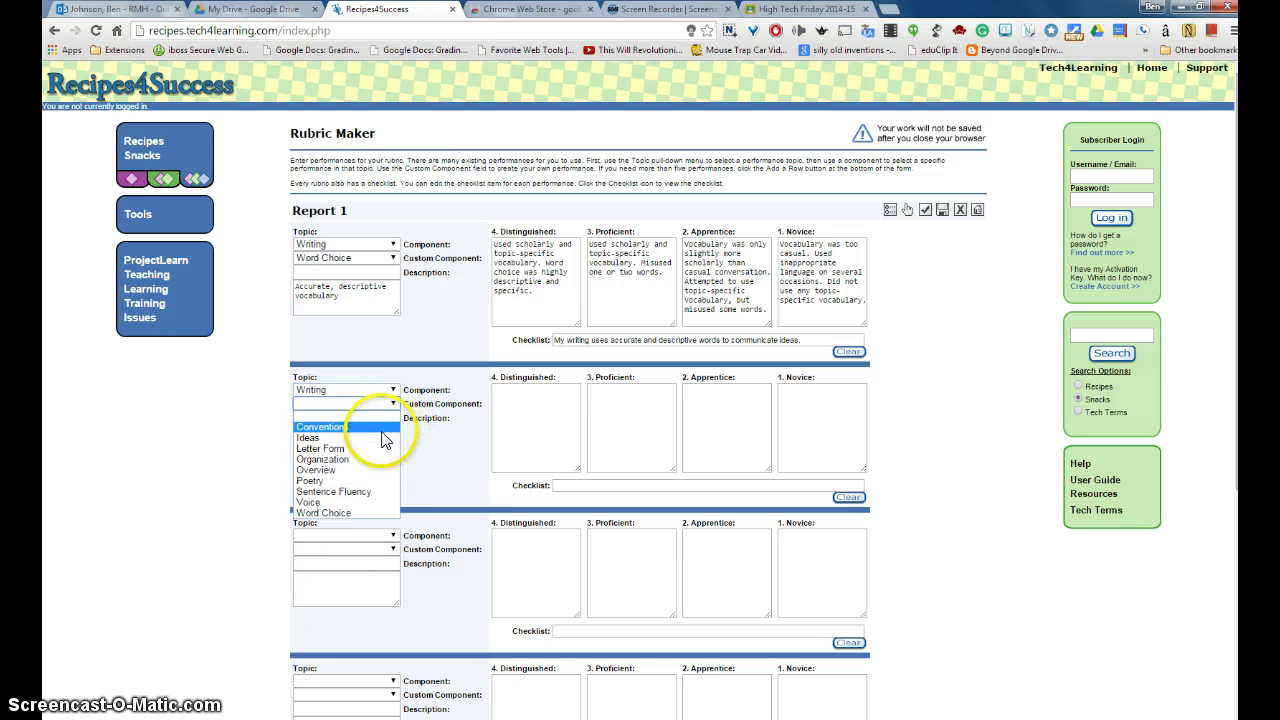
click(330, 502)
Step: Fill the third and fourth rubric rows with the Teamwork topic, using the components Cooperation and Contribution respectively
scroll(940, 538, down, 2)
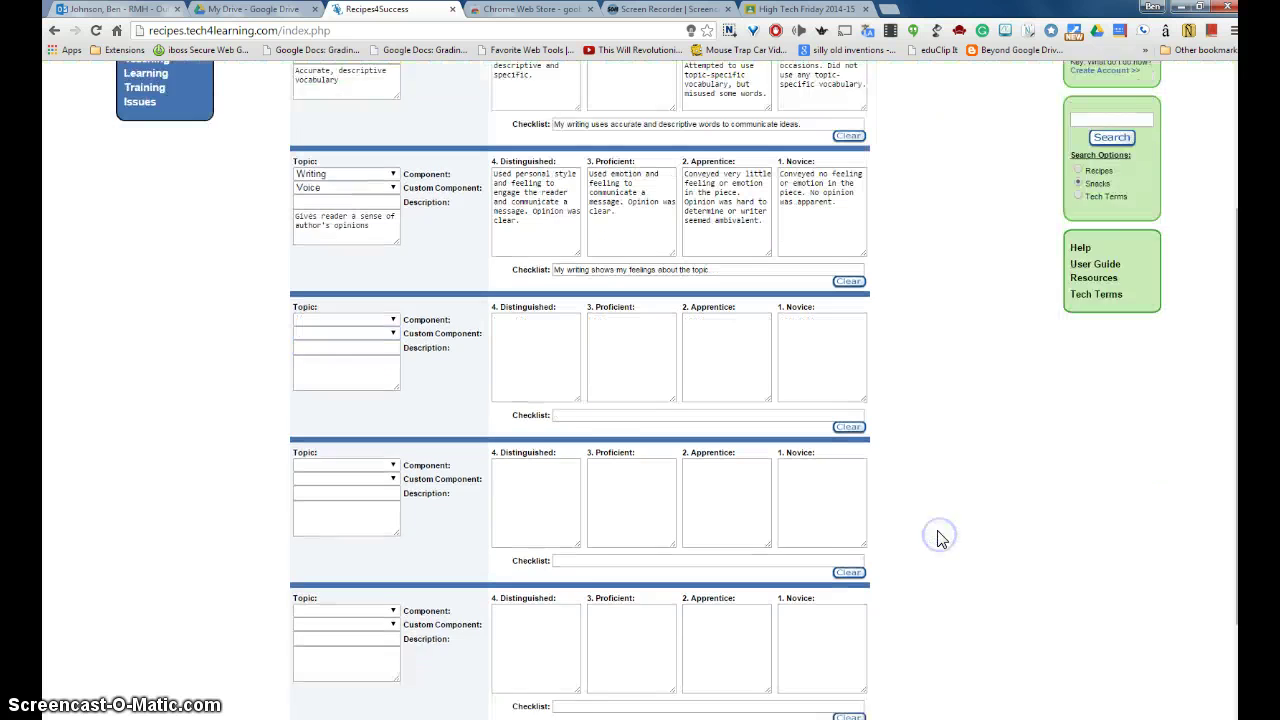
click(390, 277)
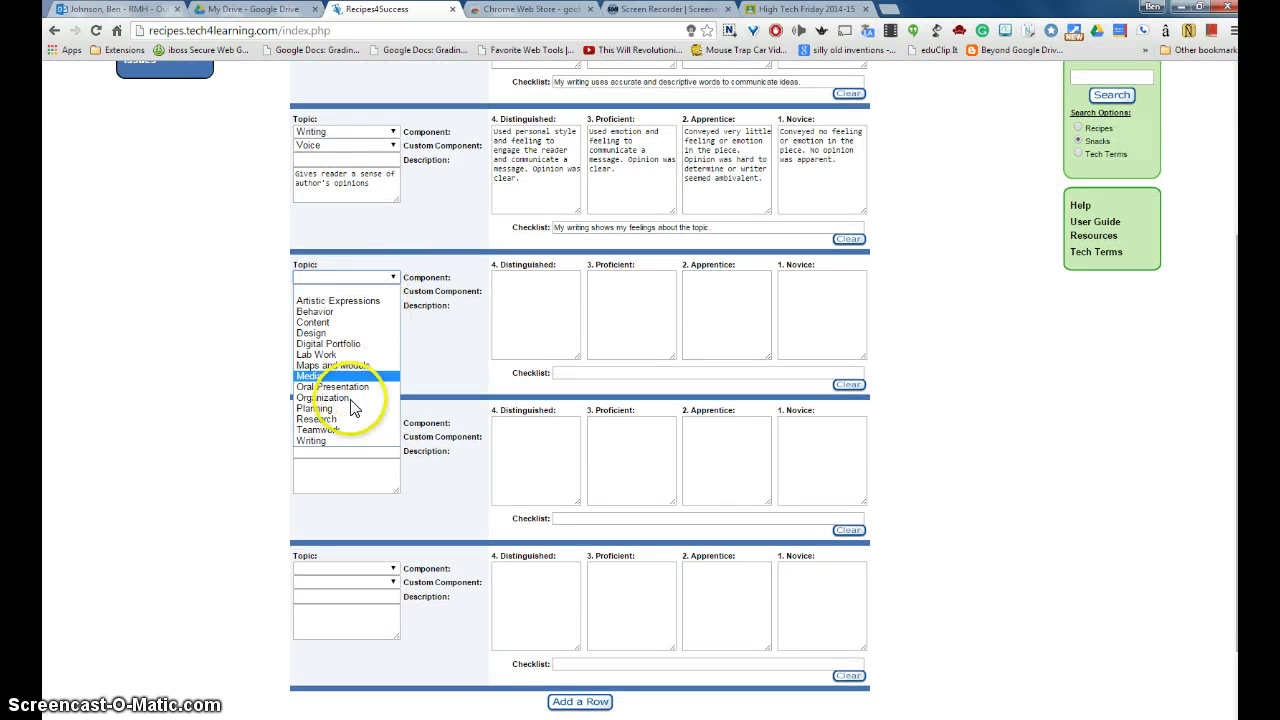
click(340, 429)
click(394, 292)
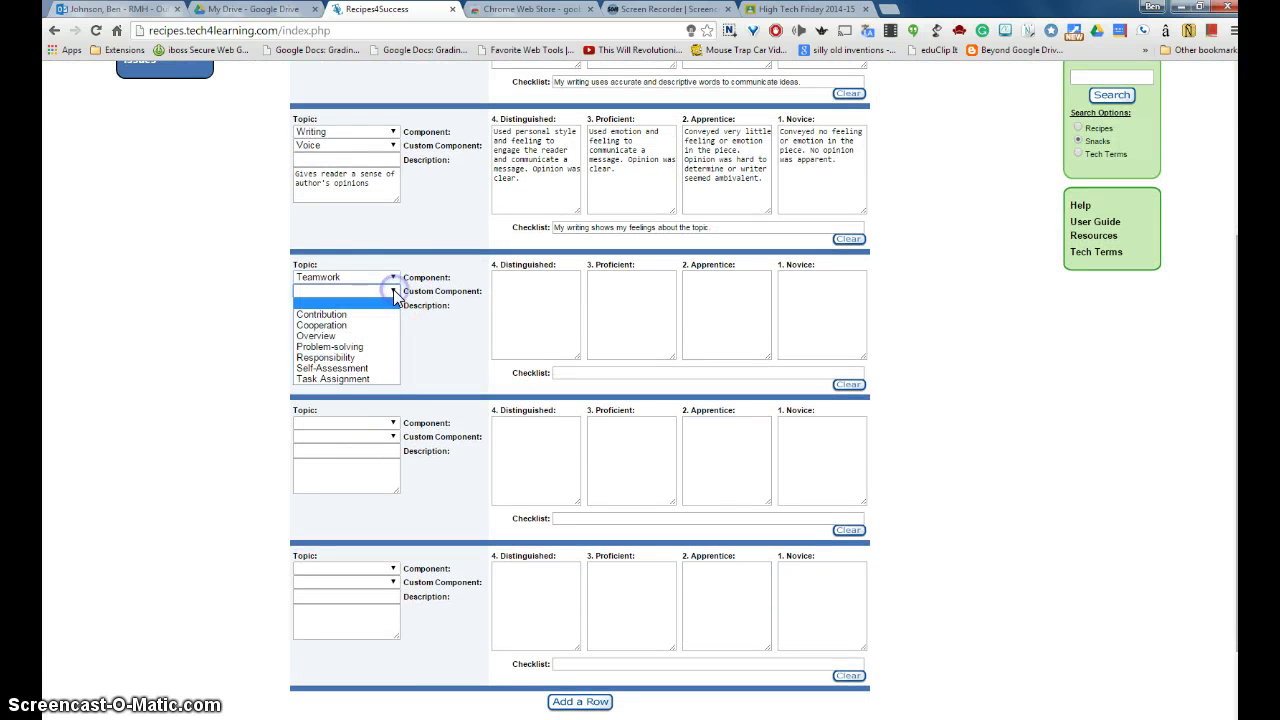
click(340, 325)
click(392, 423)
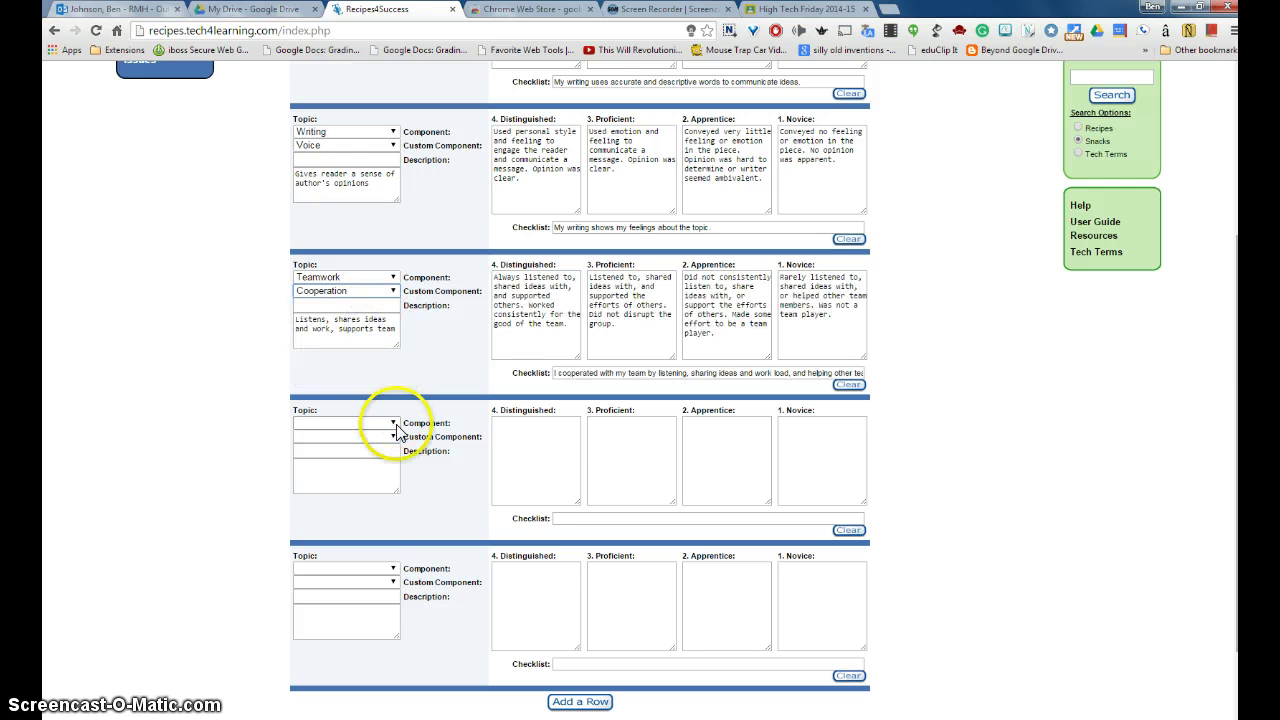
click(318, 575)
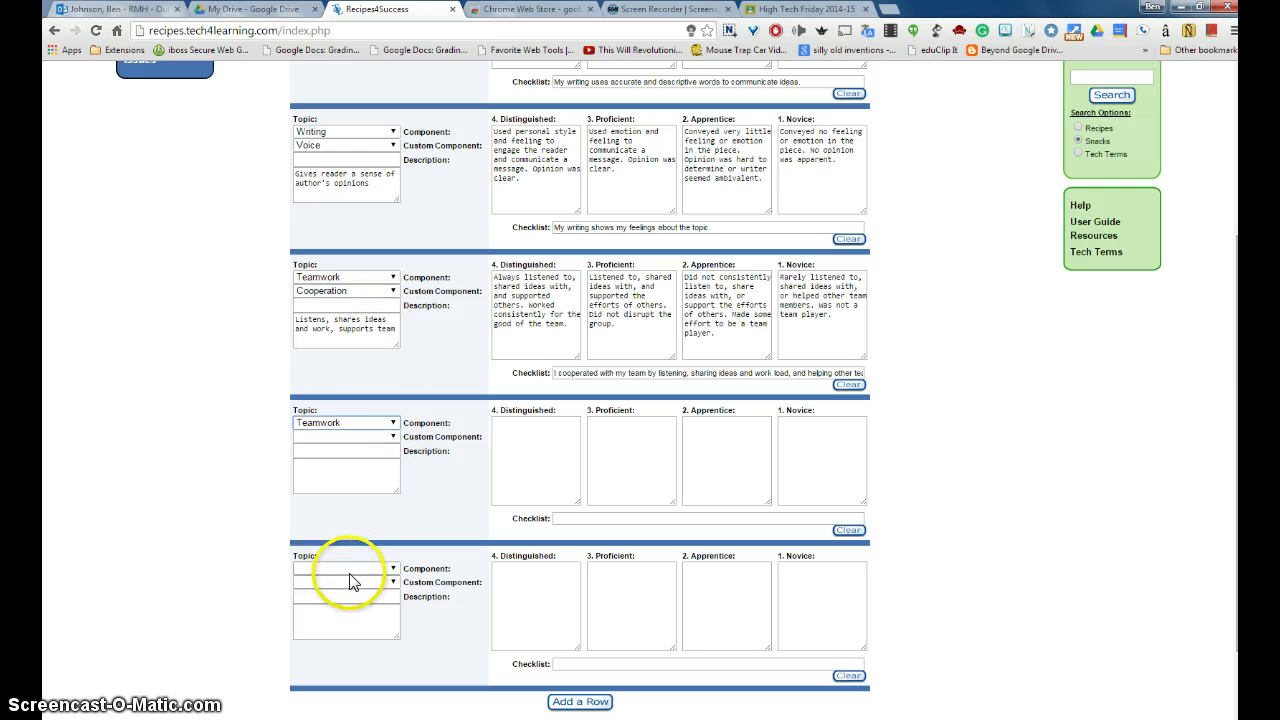
click(392, 437)
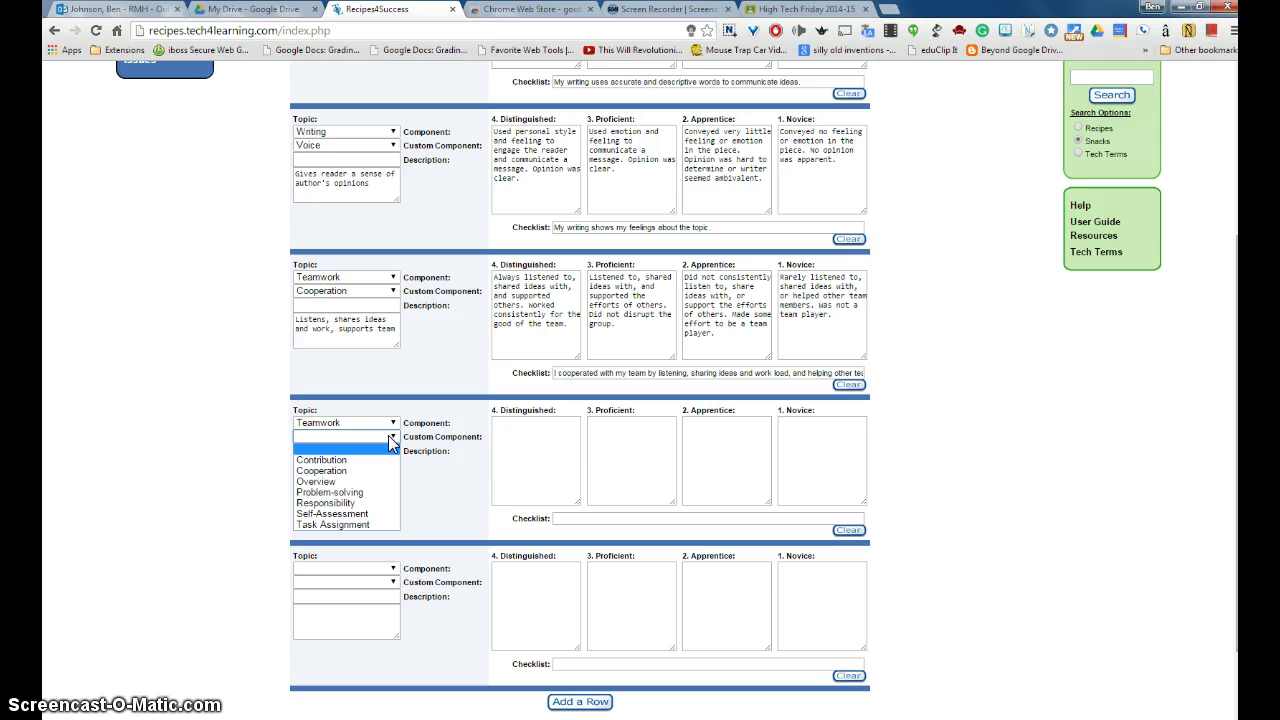
click(330, 460)
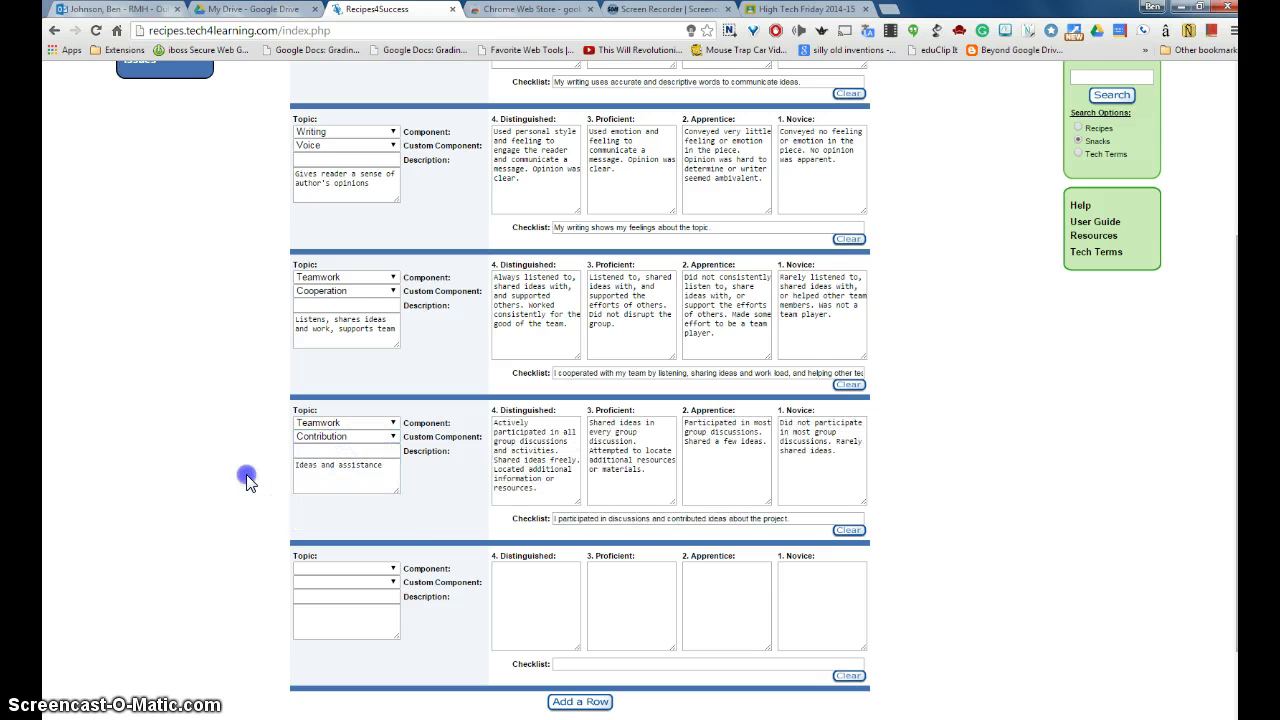
Step: Fill the fifth rubric row with the Behavior topic and the Participation component
scroll(245, 450, down, 1)
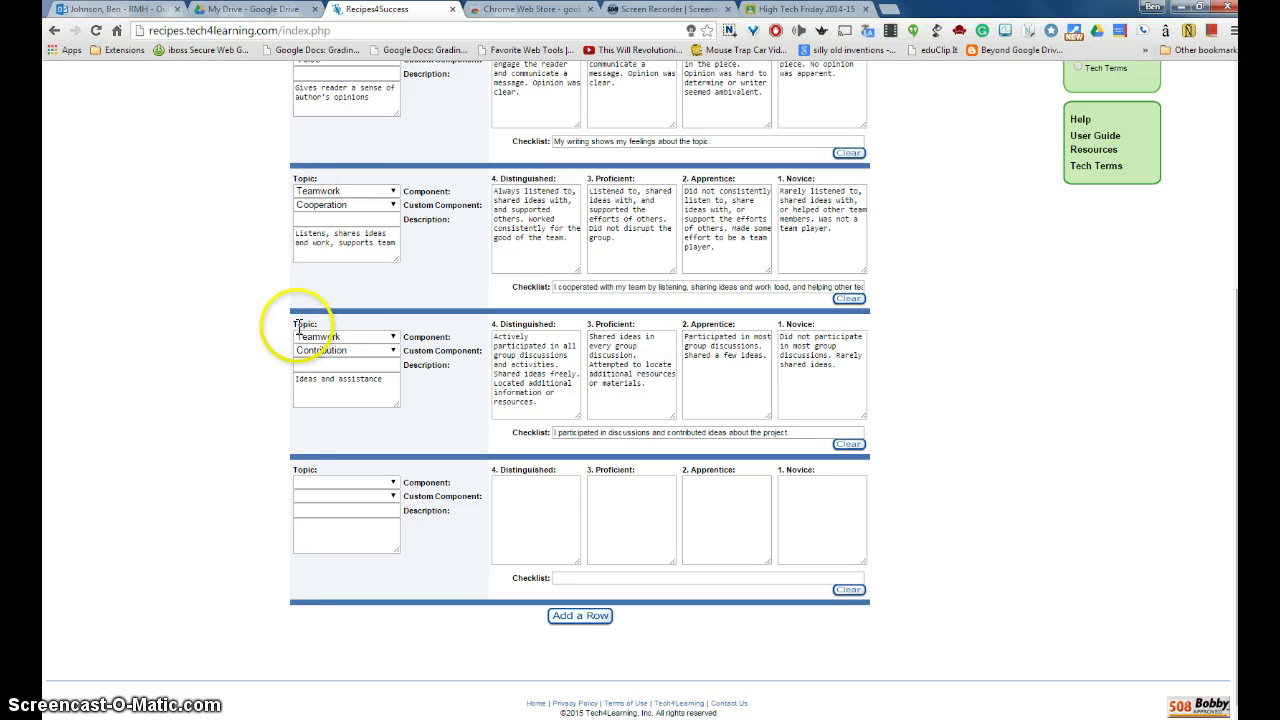
click(393, 483)
click(336, 517)
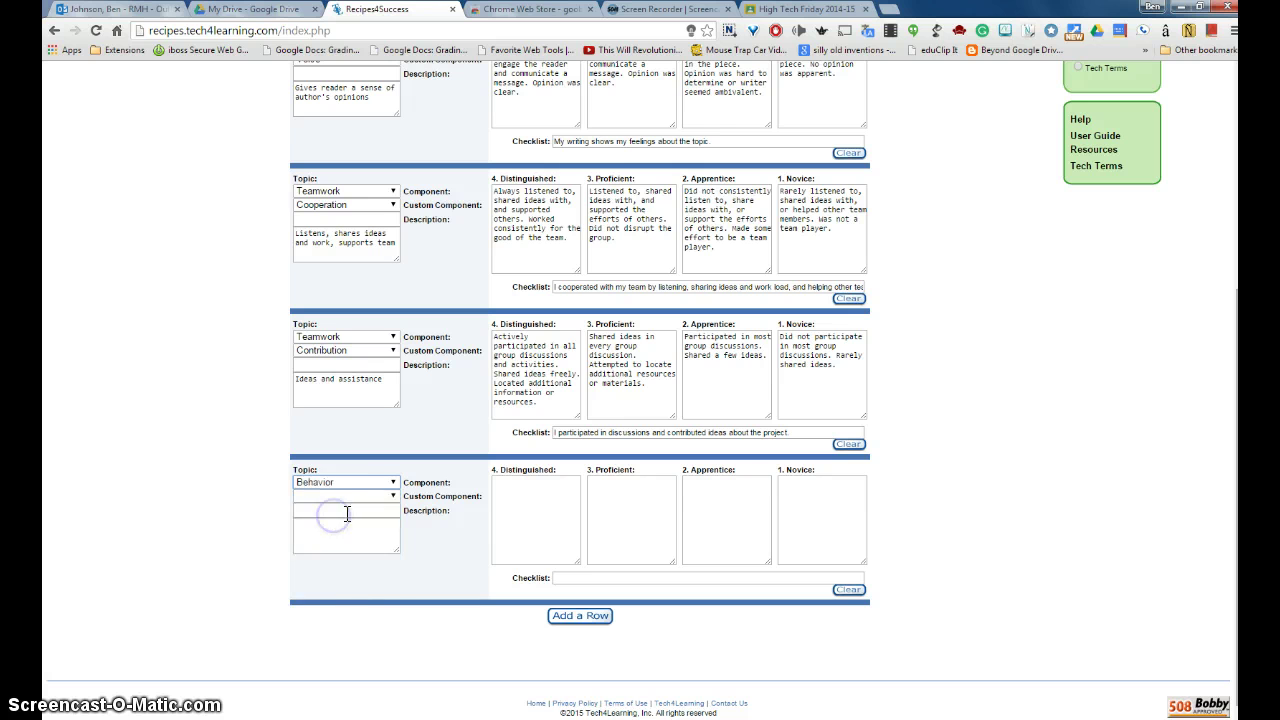
click(394, 497)
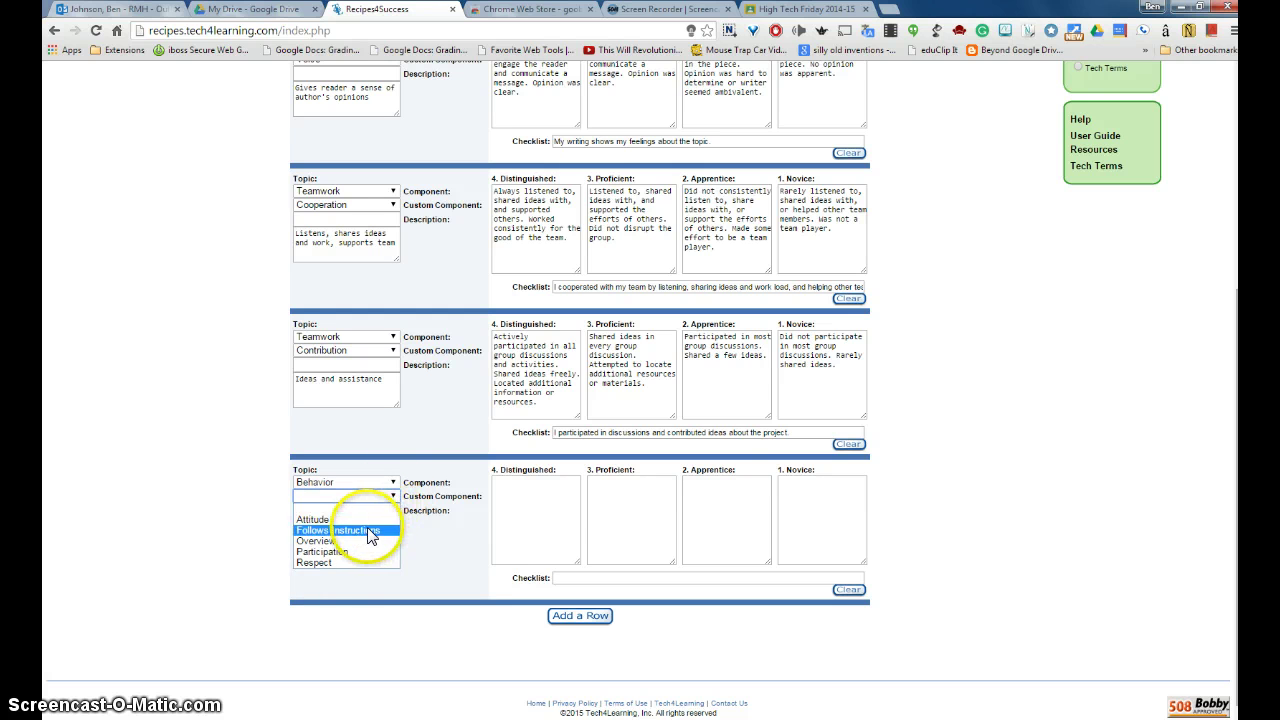
click(337, 519)
click(393, 496)
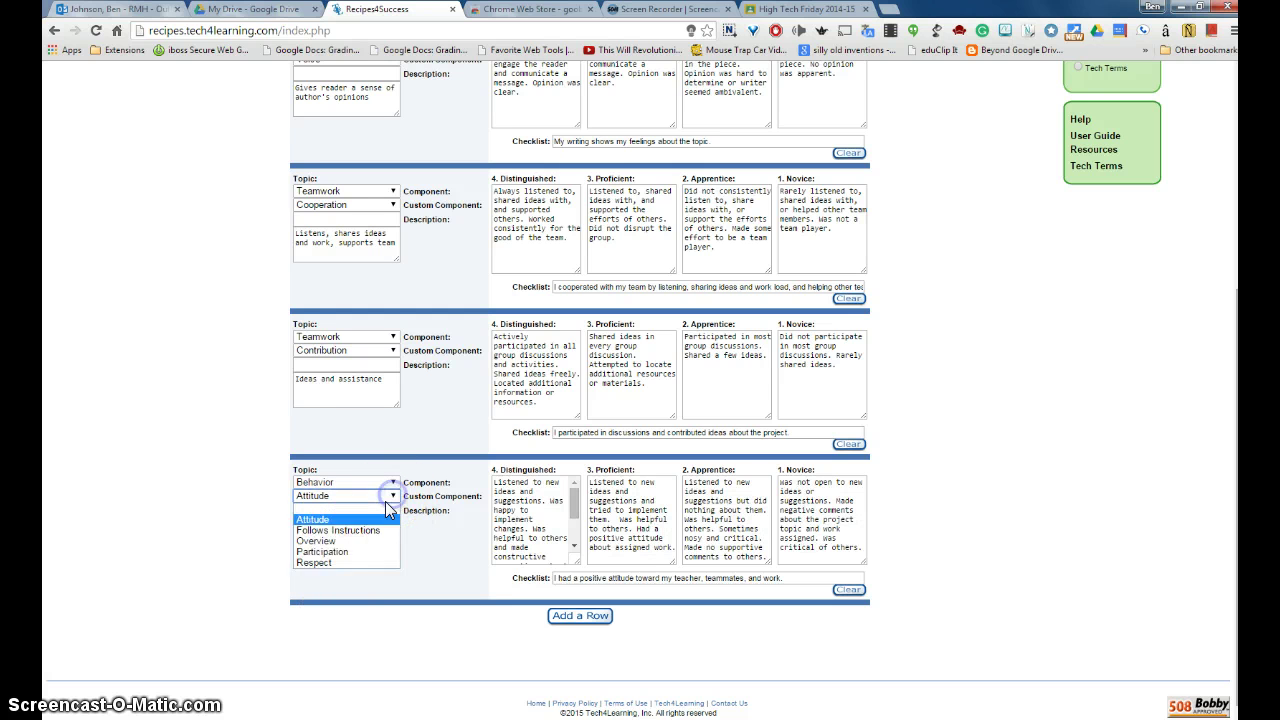
click(335, 555)
click(242, 542)
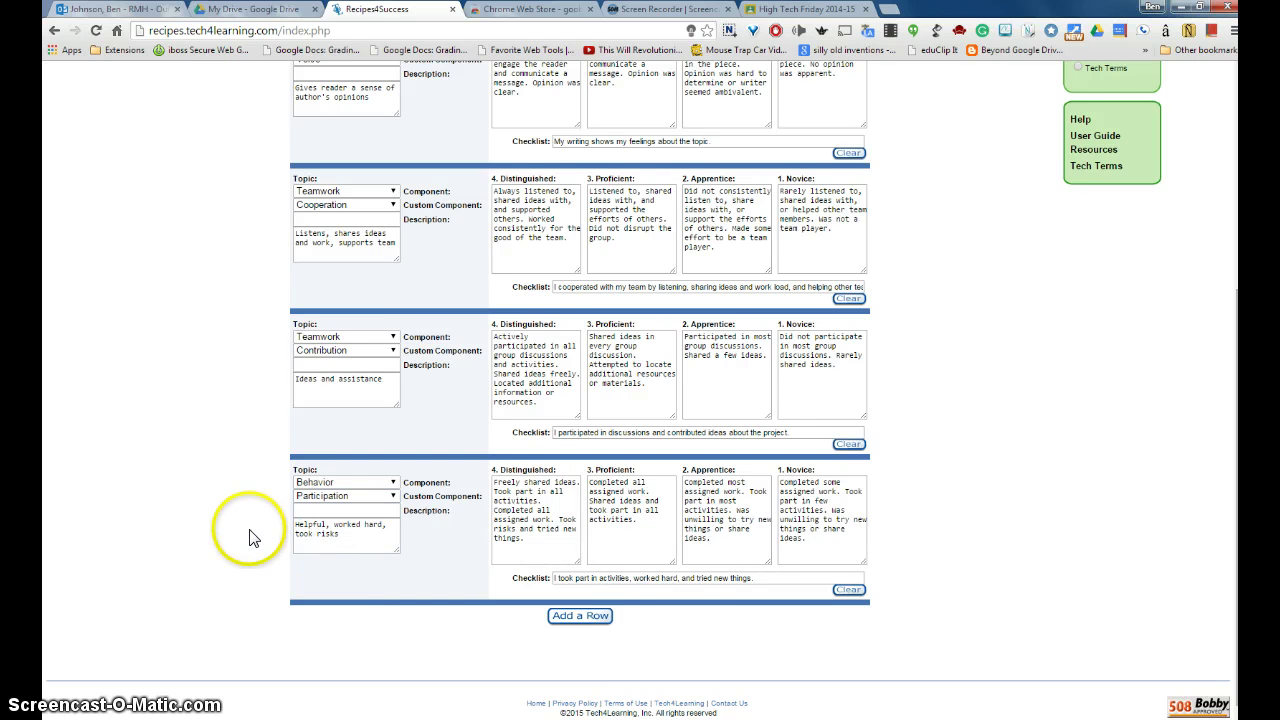
Step: Add another empty row at the end of the rubric
scroll(248, 528, up, 1)
scroll(247, 526, down, 1)
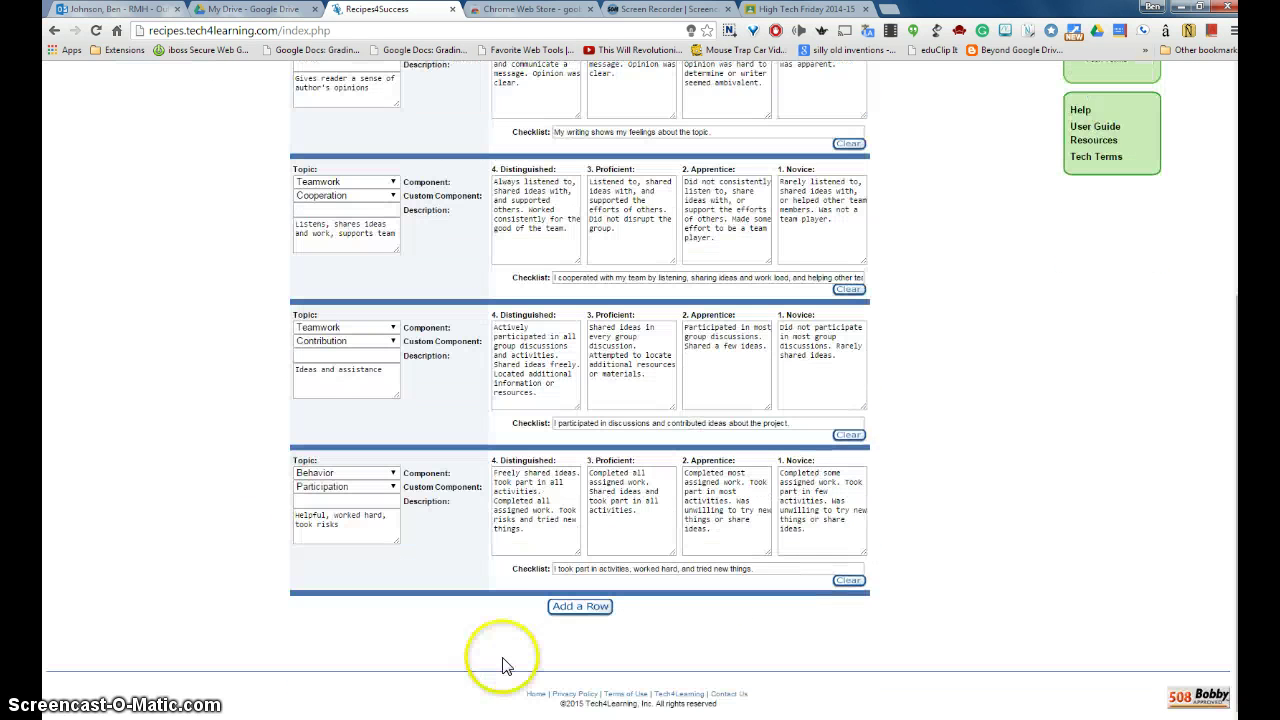
click(579, 612)
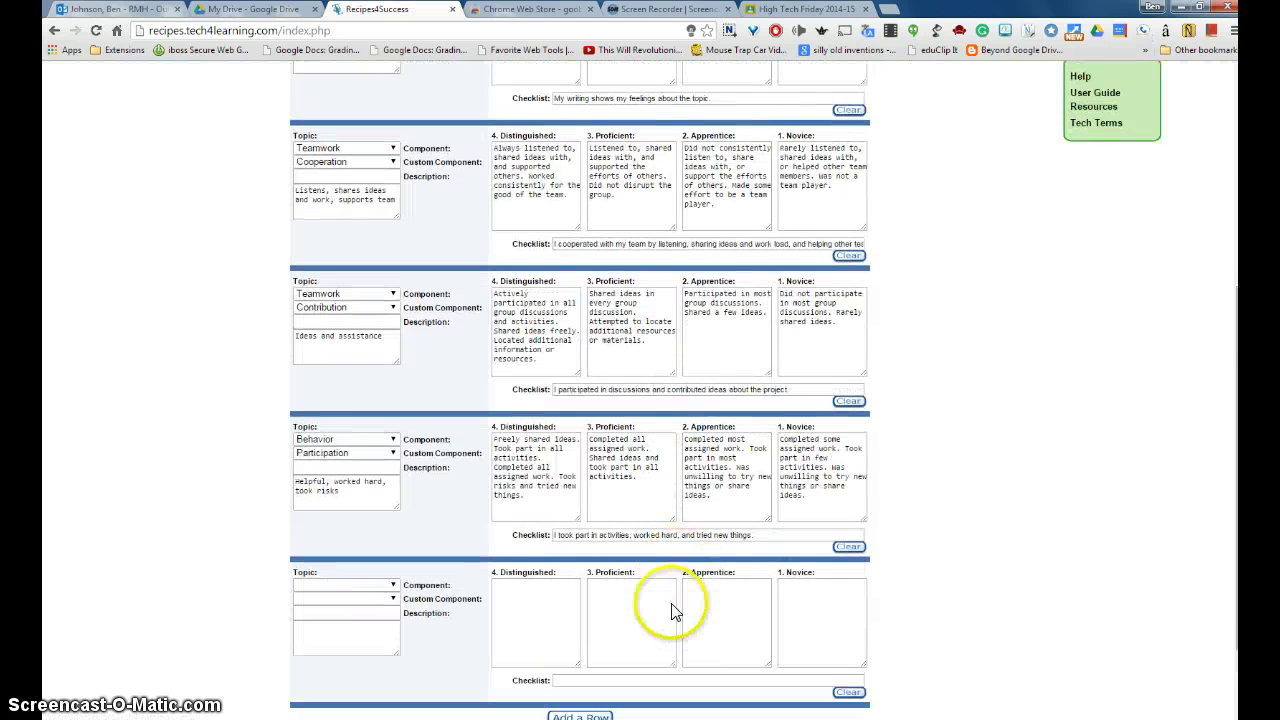
Step: Fill the sixth rubric row with the Research topic and the Quality component
click(389, 478)
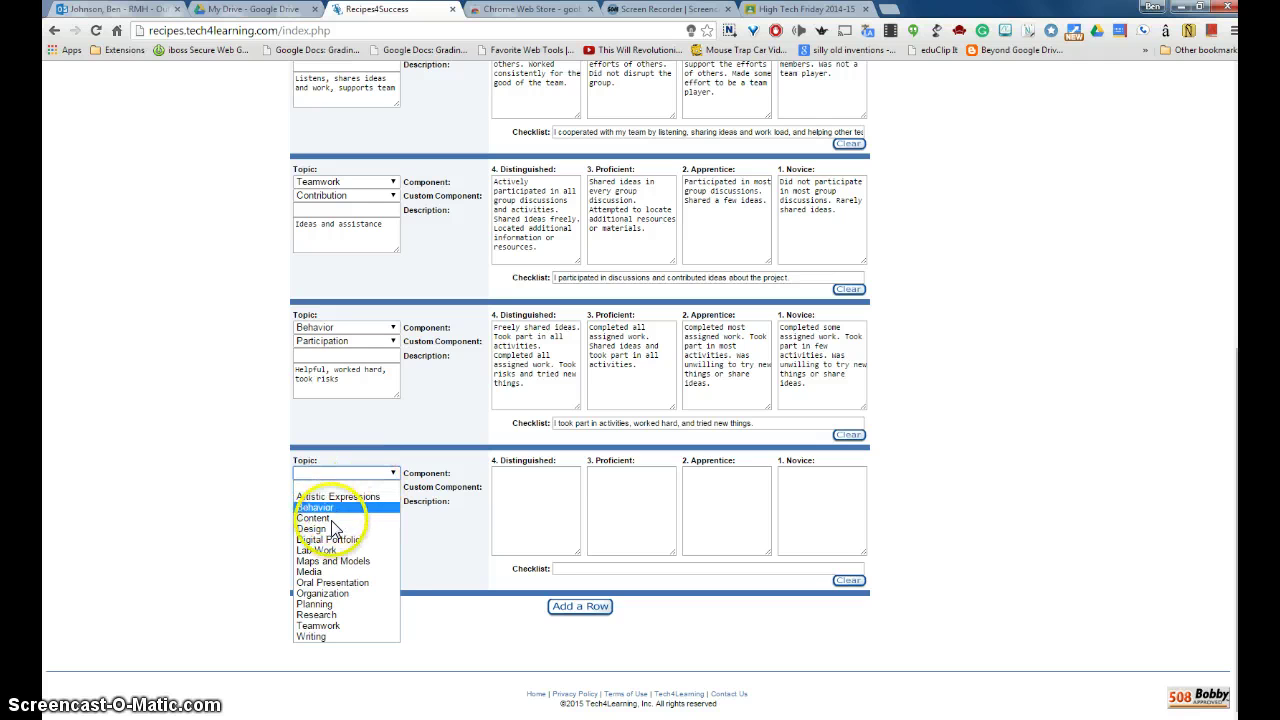
click(337, 614)
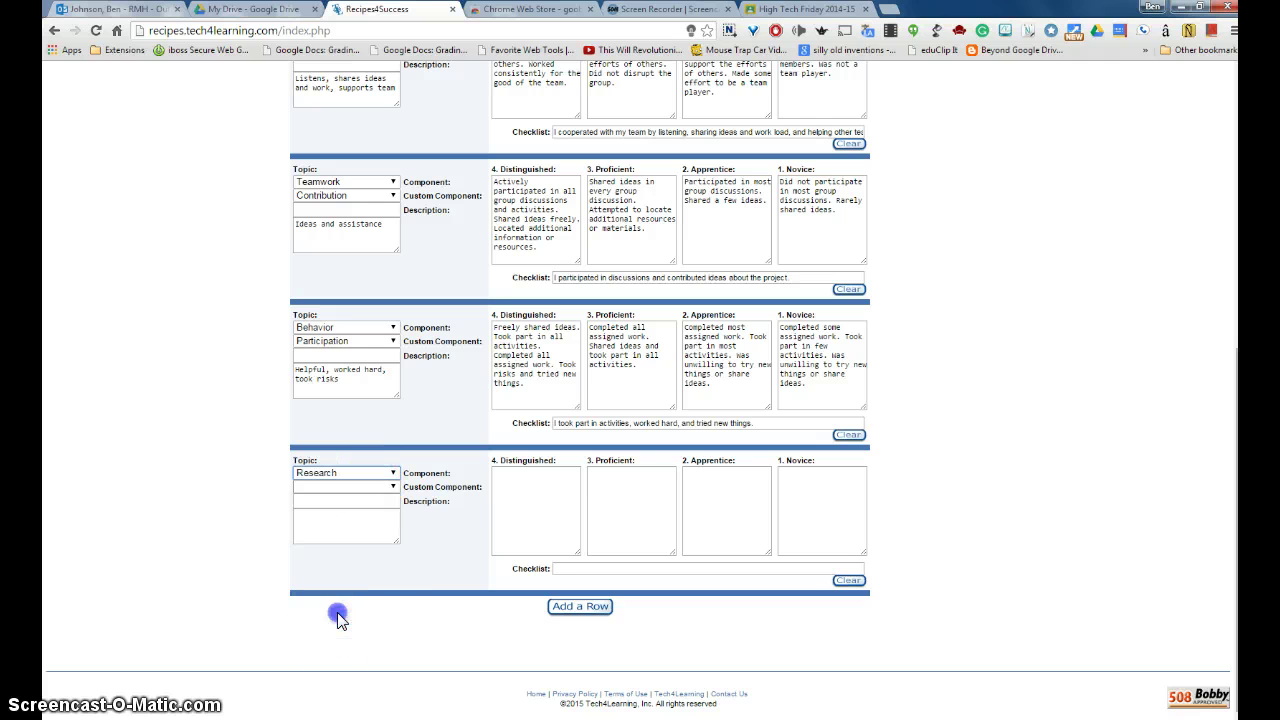
click(391, 487)
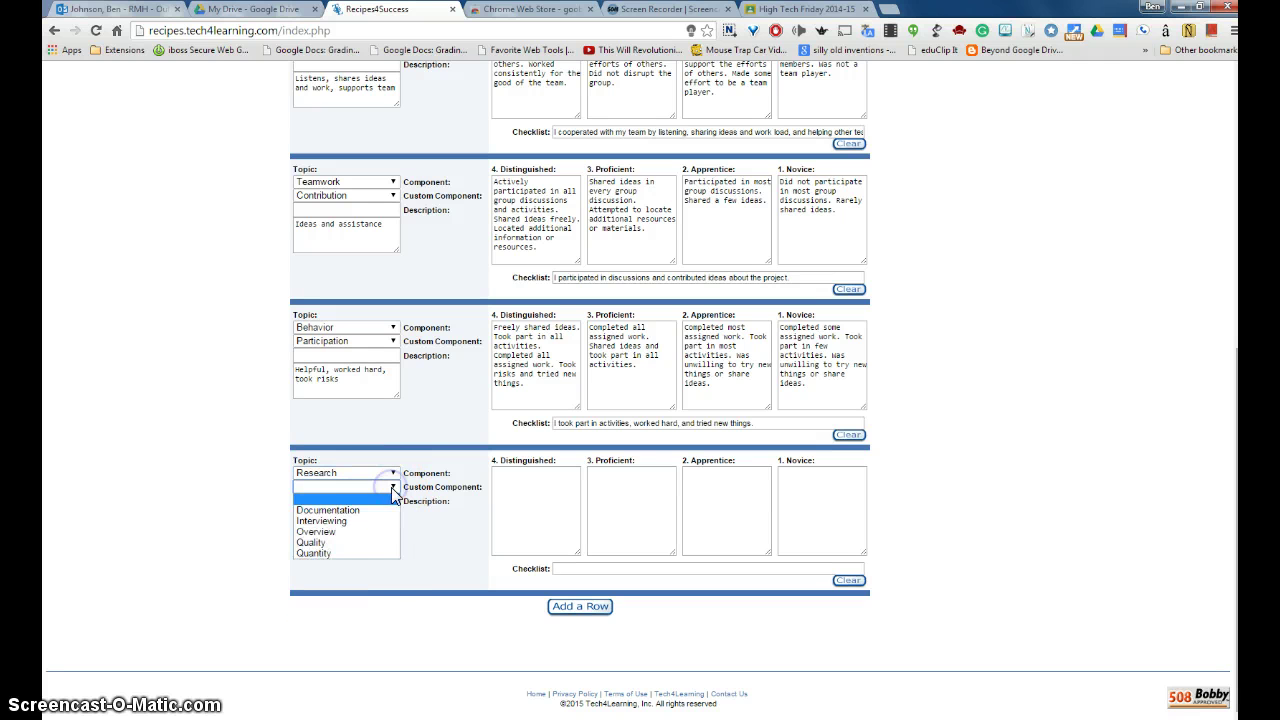
click(343, 542)
Step: Export the Report 1 rubric as a printable HTML document and copy its entire table
scroll(1044, 580, up, 5)
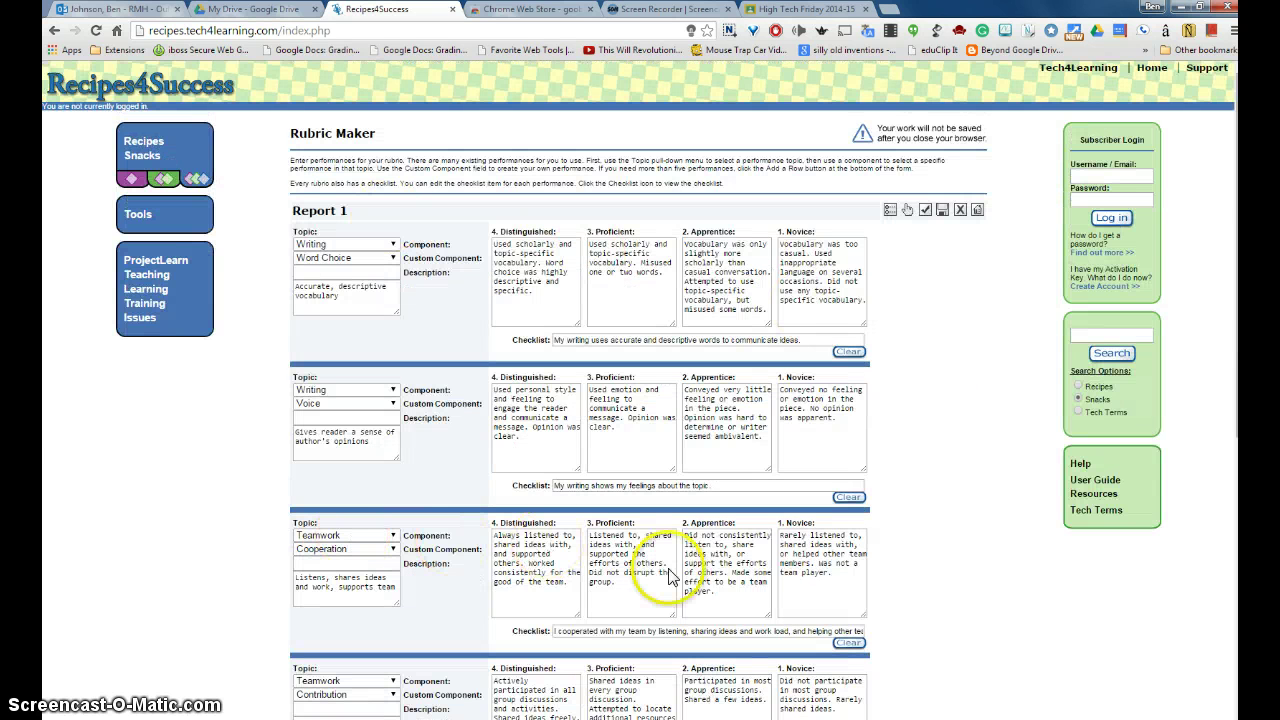
click(942, 212)
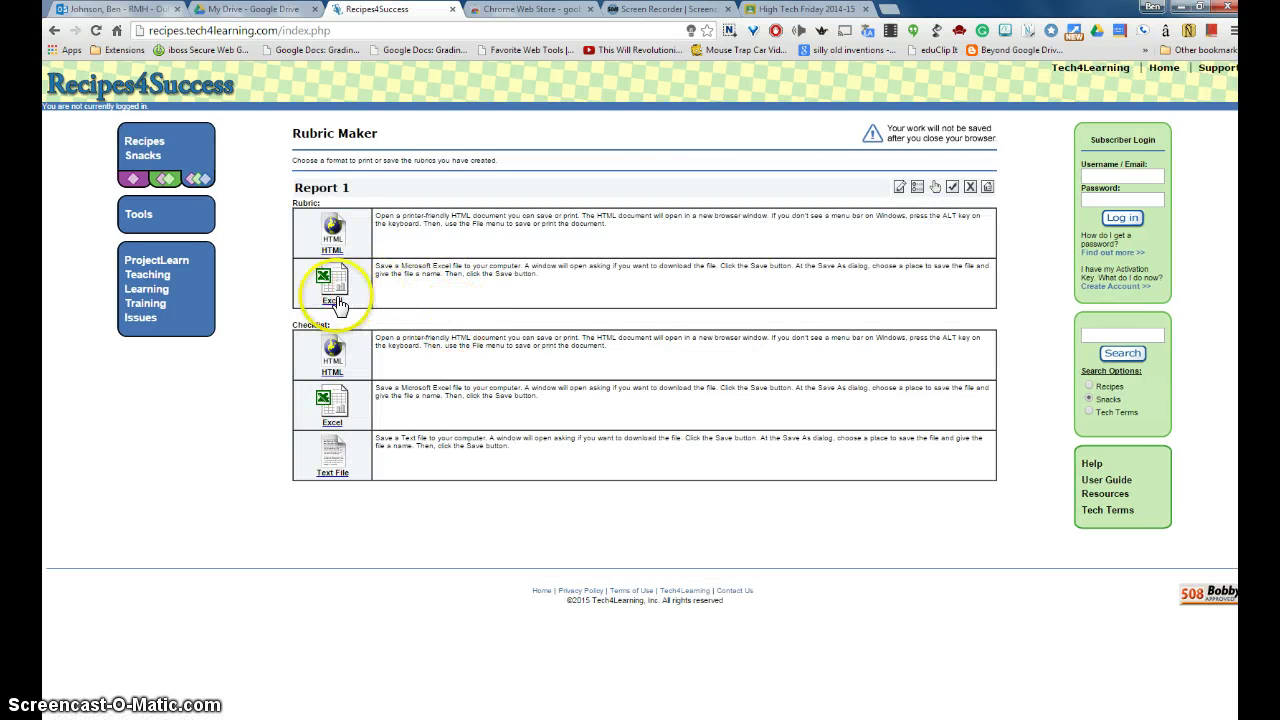
click(326, 240)
drag(894, 409, 510, 116)
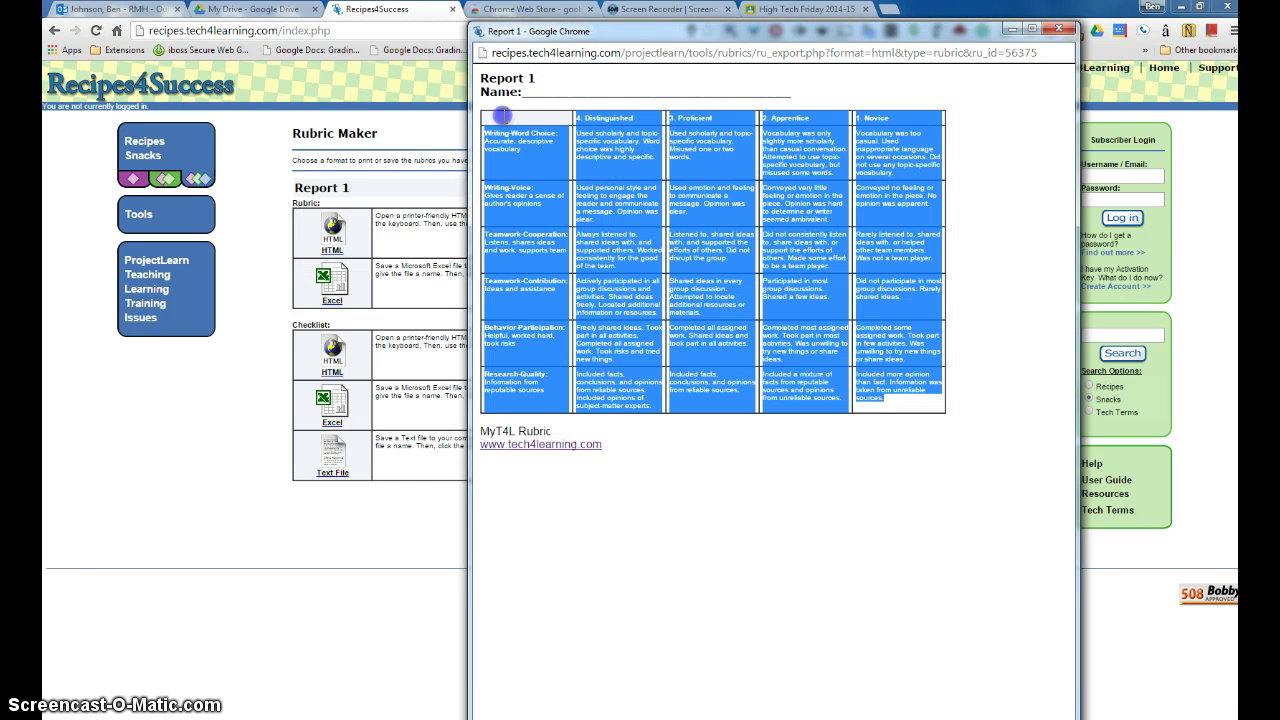
right_click(505, 116)
click(534, 130)
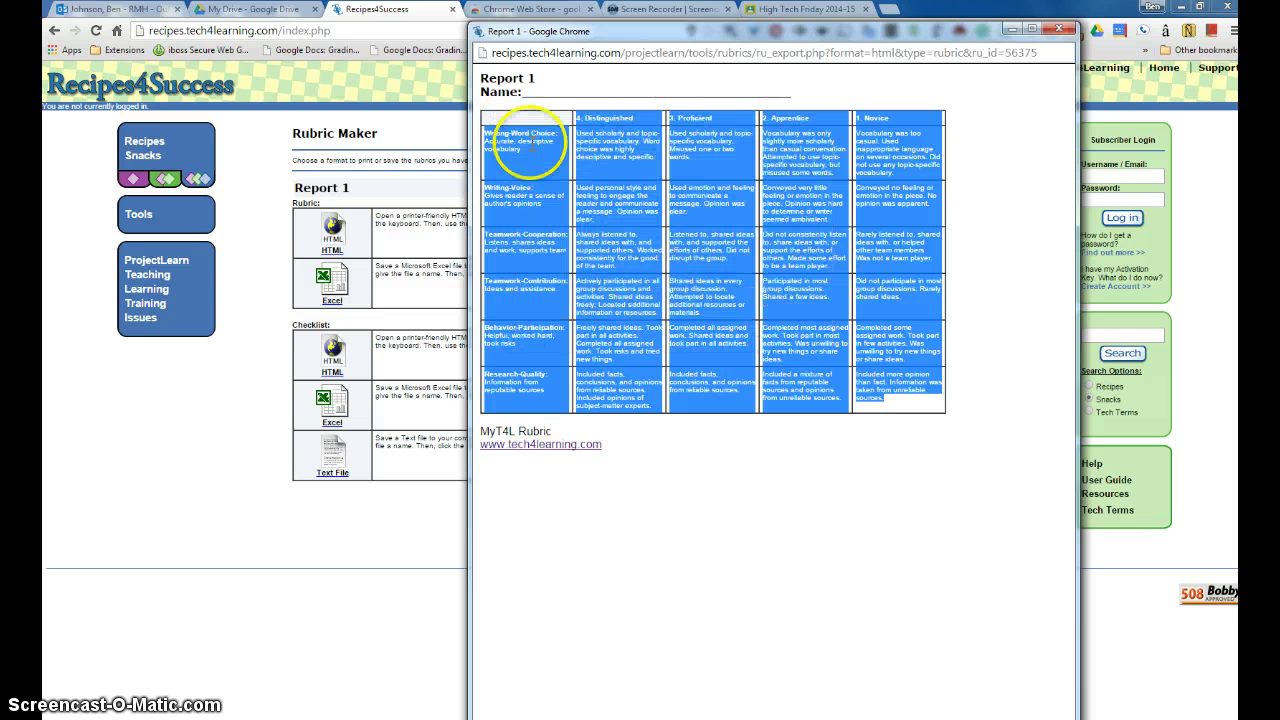
Step: Create a new Google Sheets spreadsheet from Google Drive and paste the copied rubric table starting at cell A1
click(277, 12)
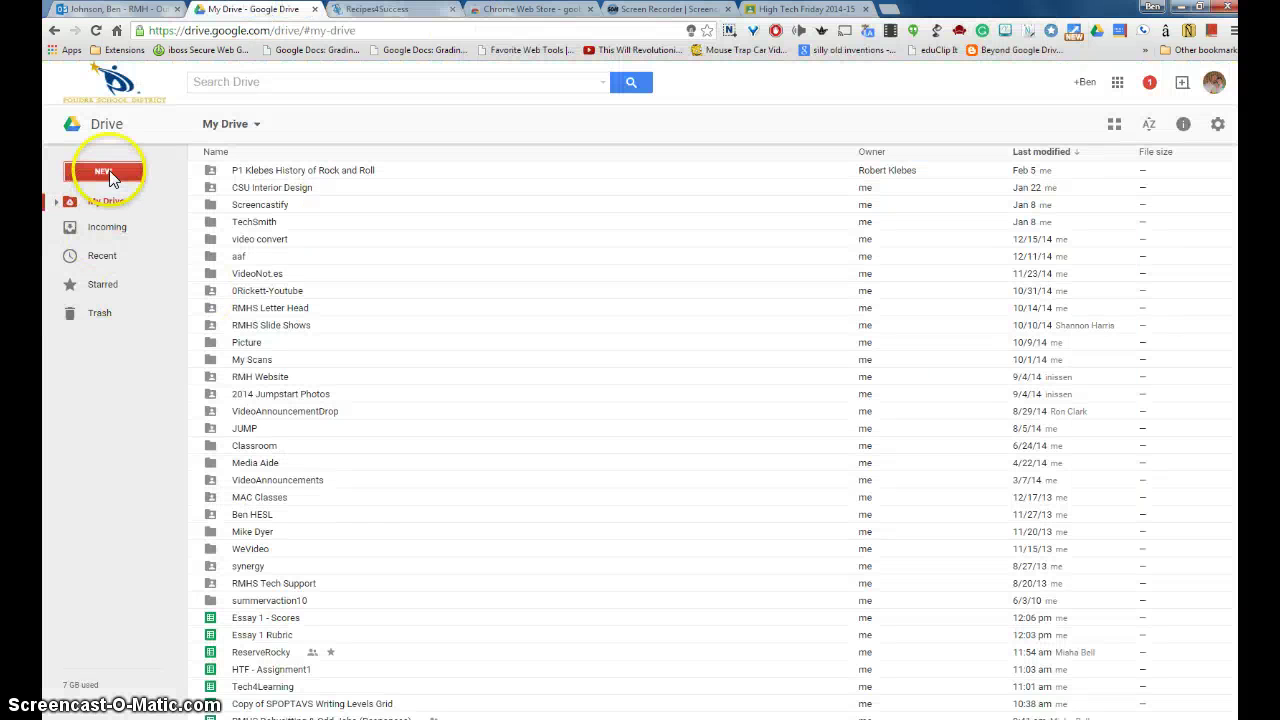
click(109, 172)
click(130, 321)
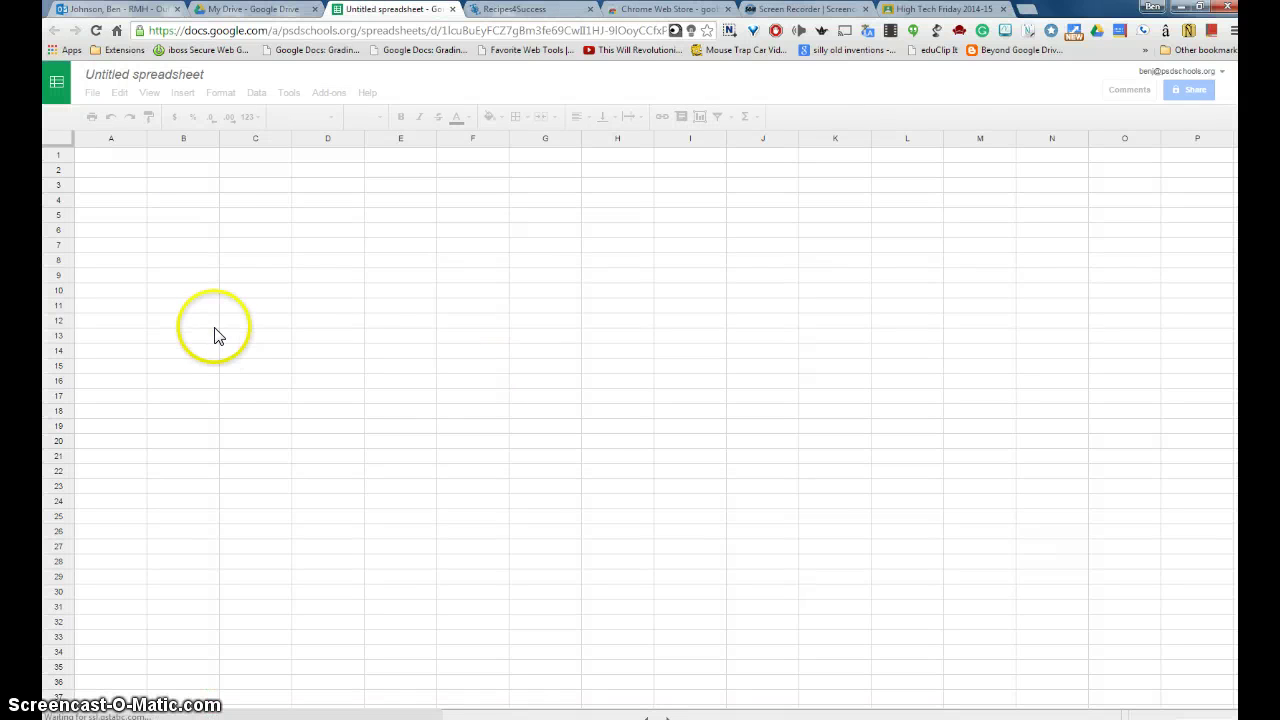
right_click(129, 156)
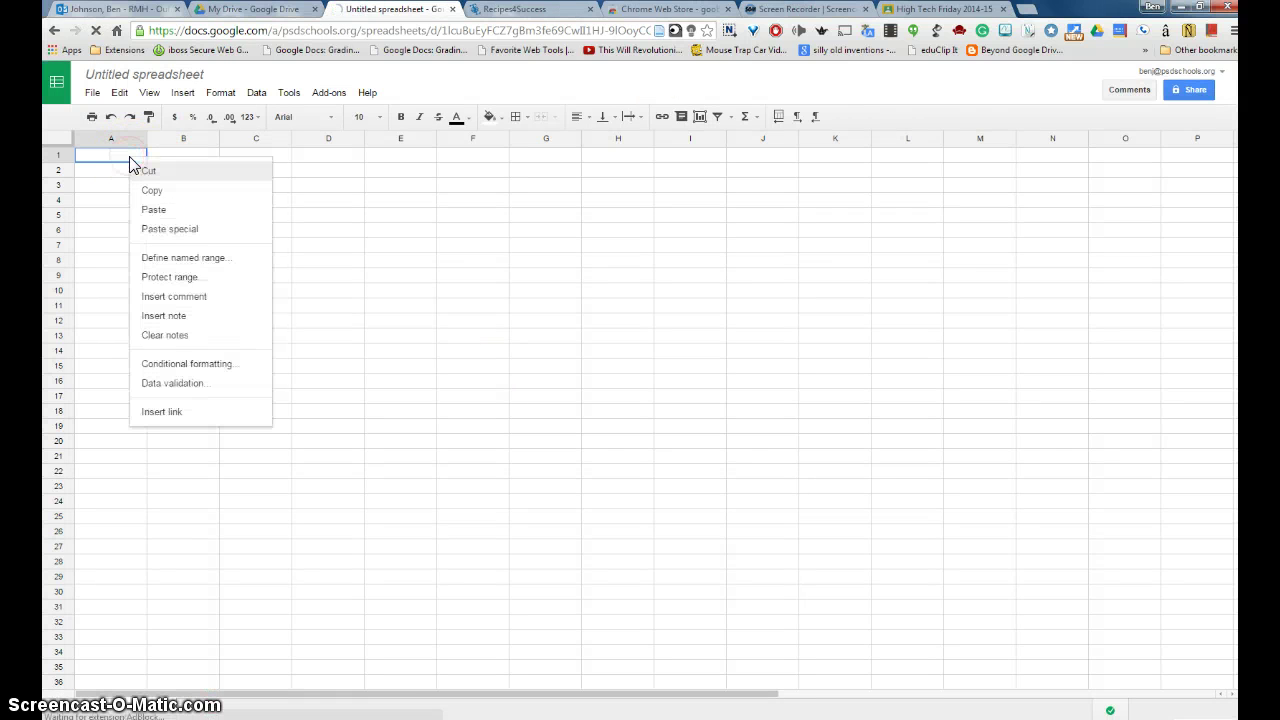
click(158, 212)
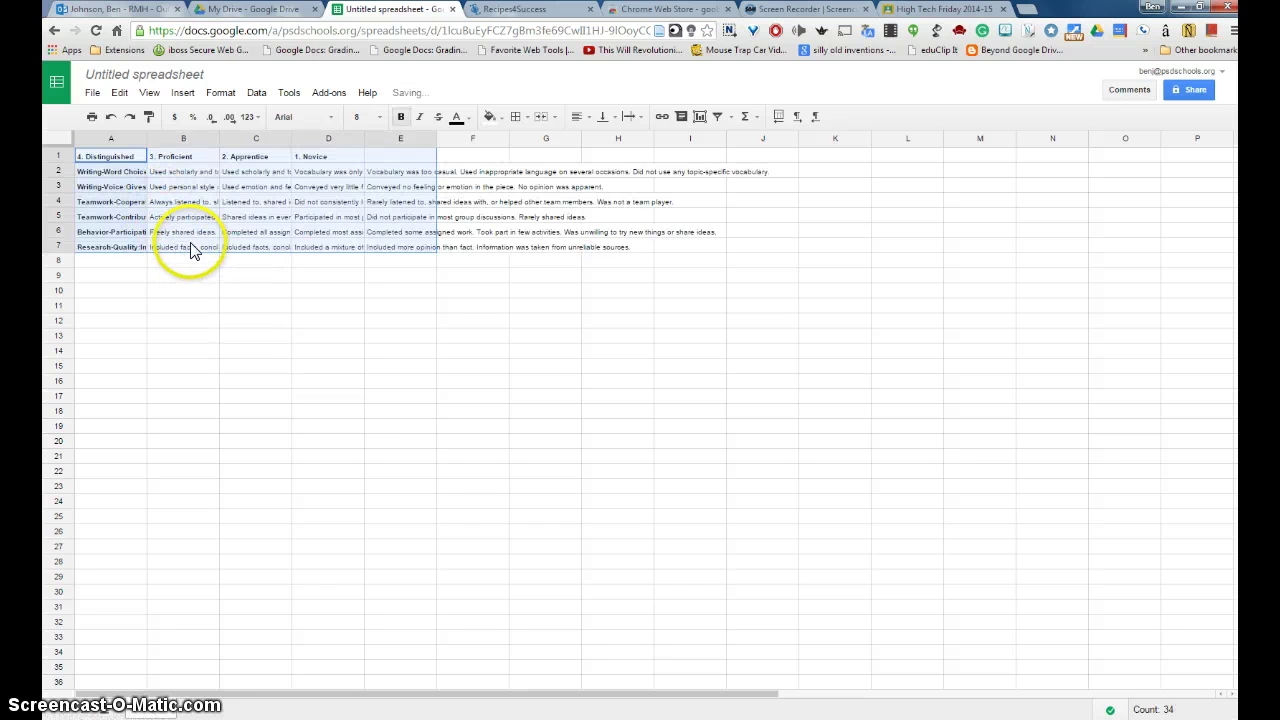
Step: Rename the spreadsheet as Report 1 Rubric and wrap the text in the pasted rubric cells
click(155, 79)
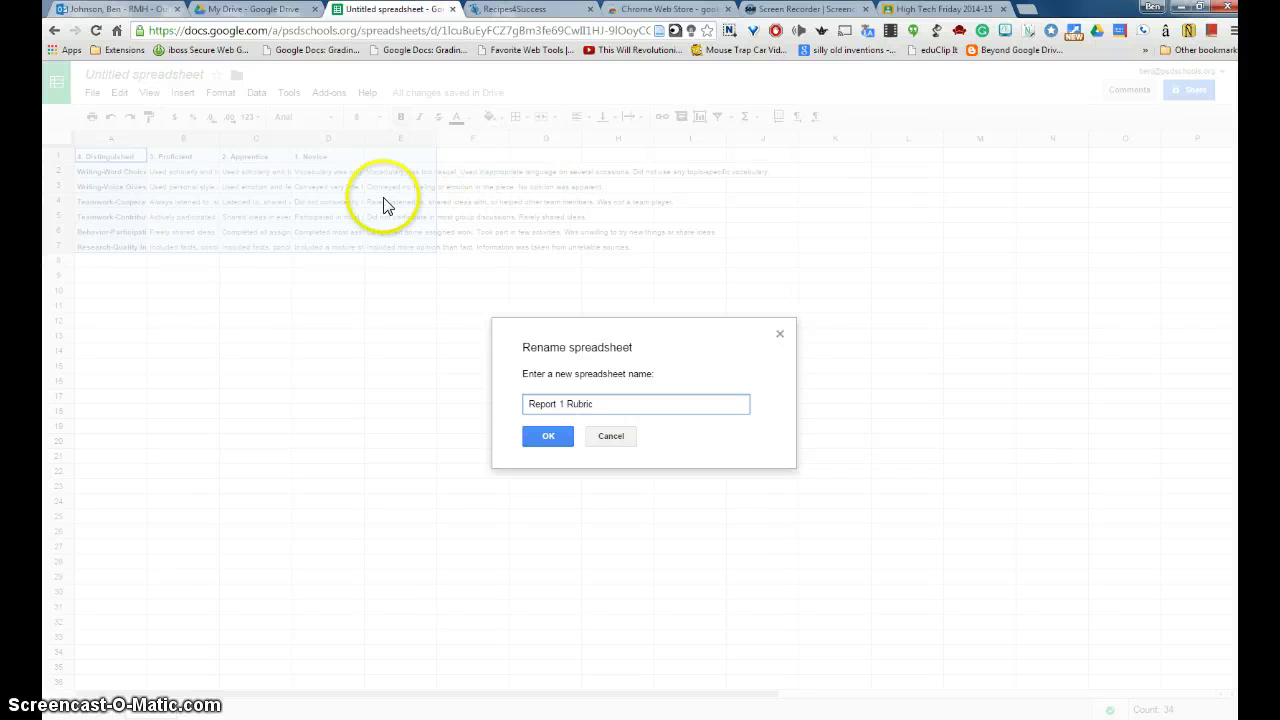
click(548, 435)
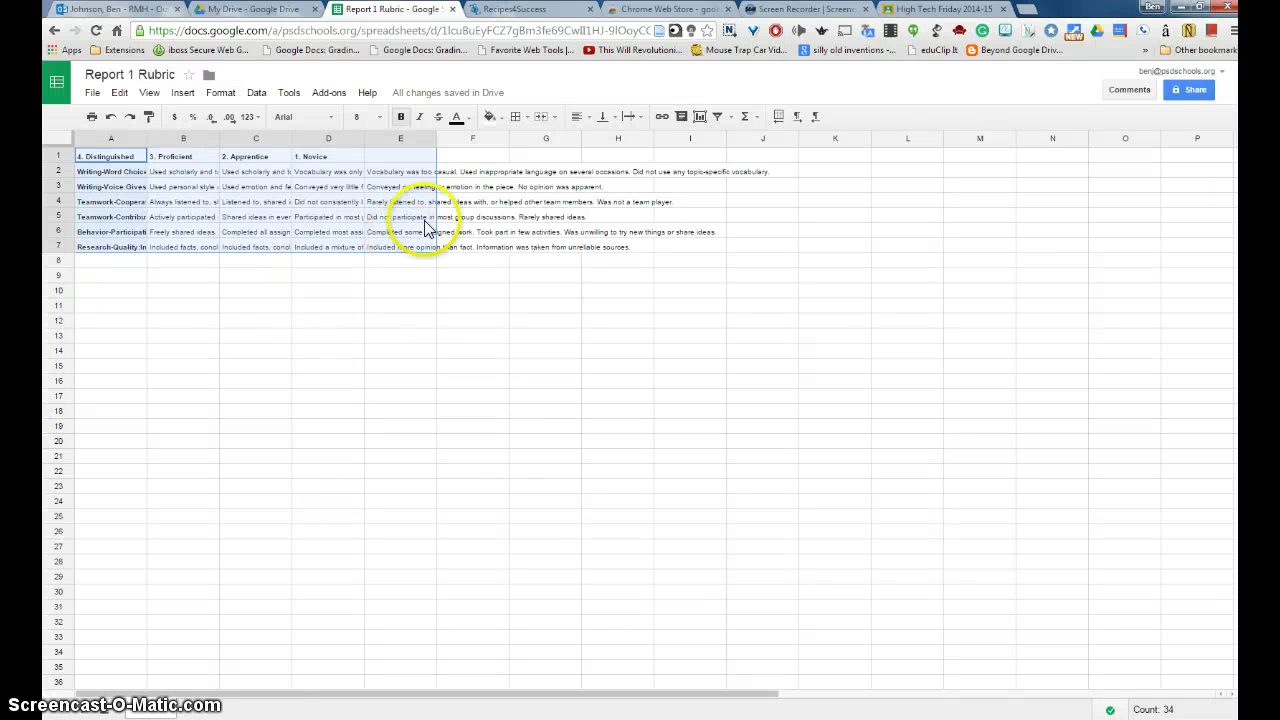
click(218, 92)
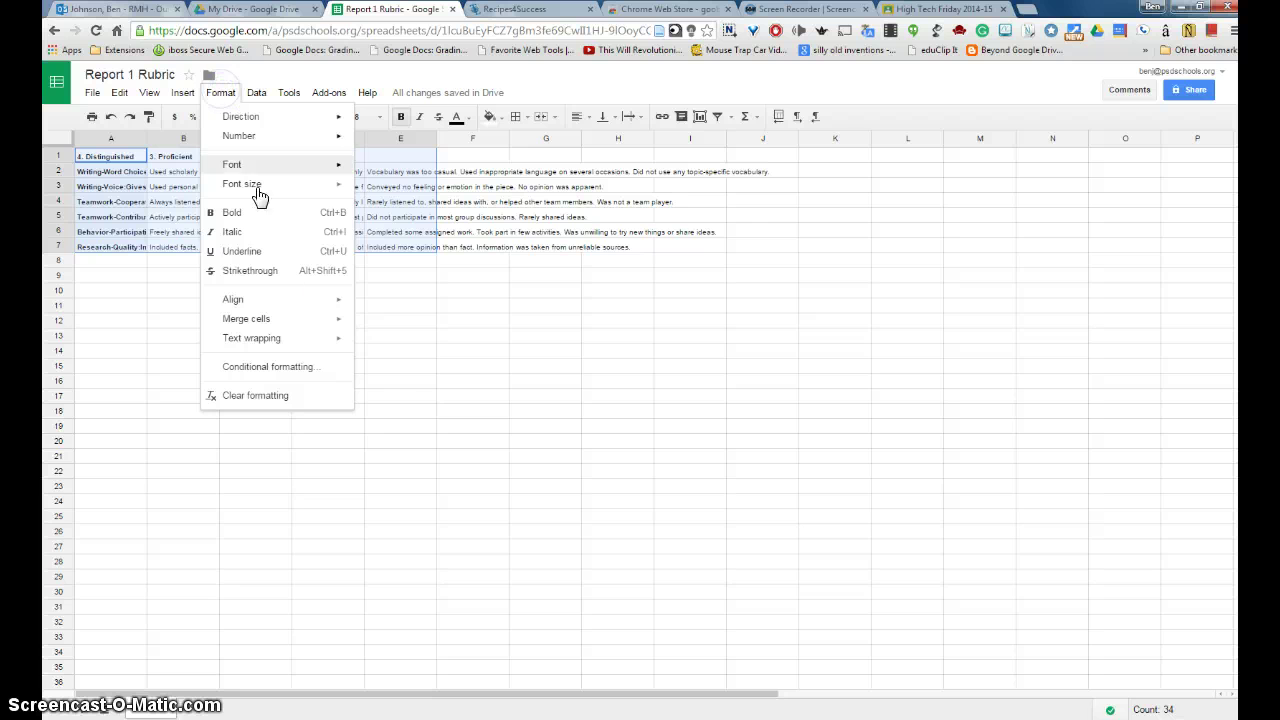
mouse_move(292, 341)
click(410, 364)
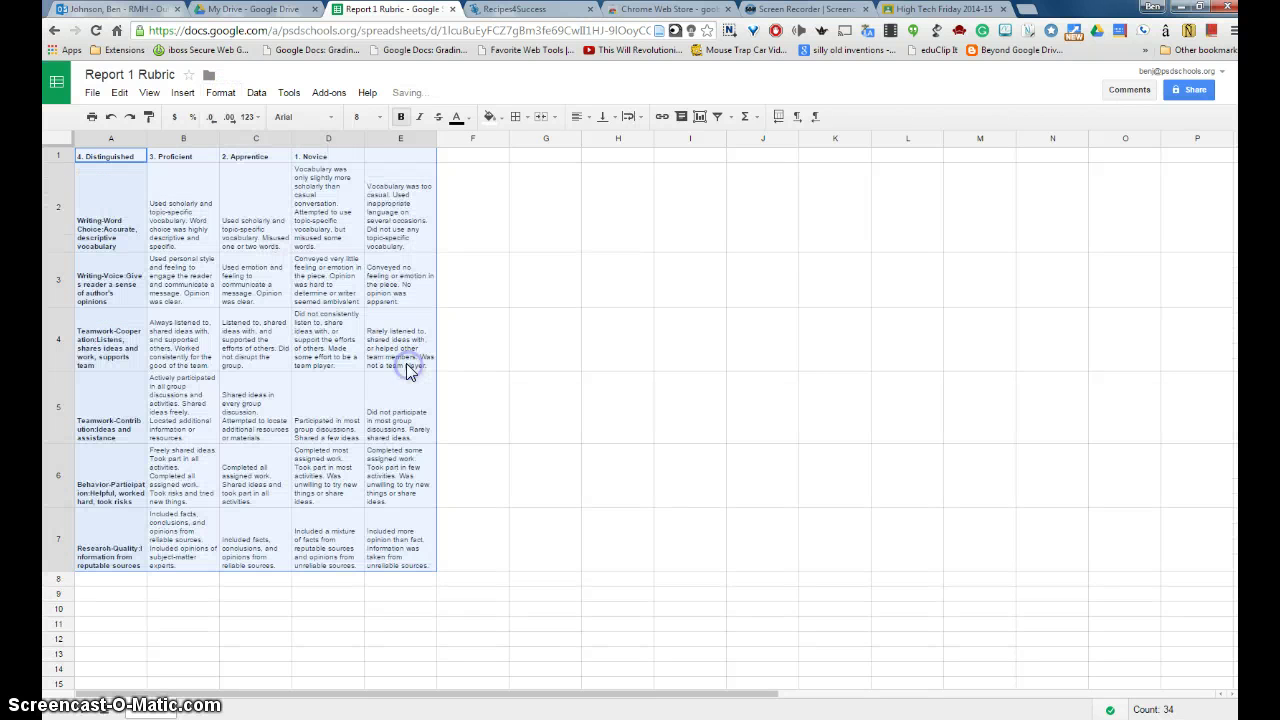
click(393, 332)
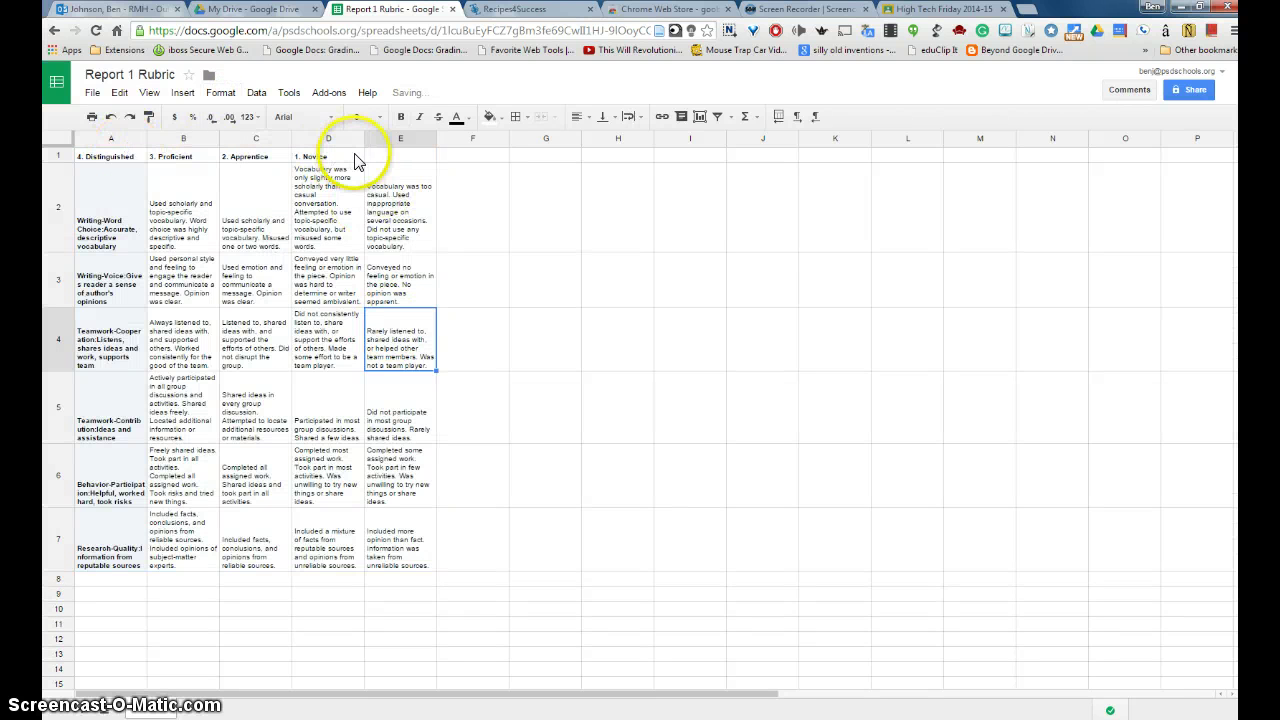
Step: Clear the level labels from row 1 and enter the scores 4, 3, 2 and 1 in cells B1 to E1, leaving A1 blank
drag(377, 157, 127, 162)
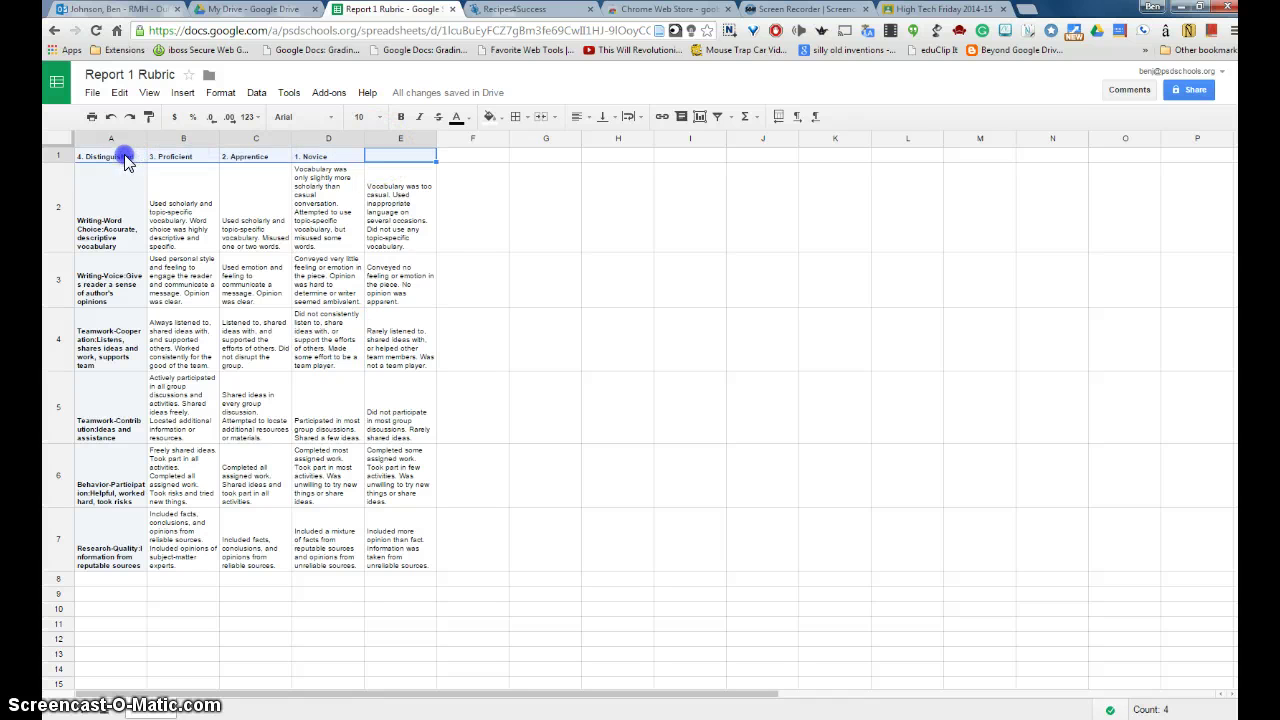
click(184, 157)
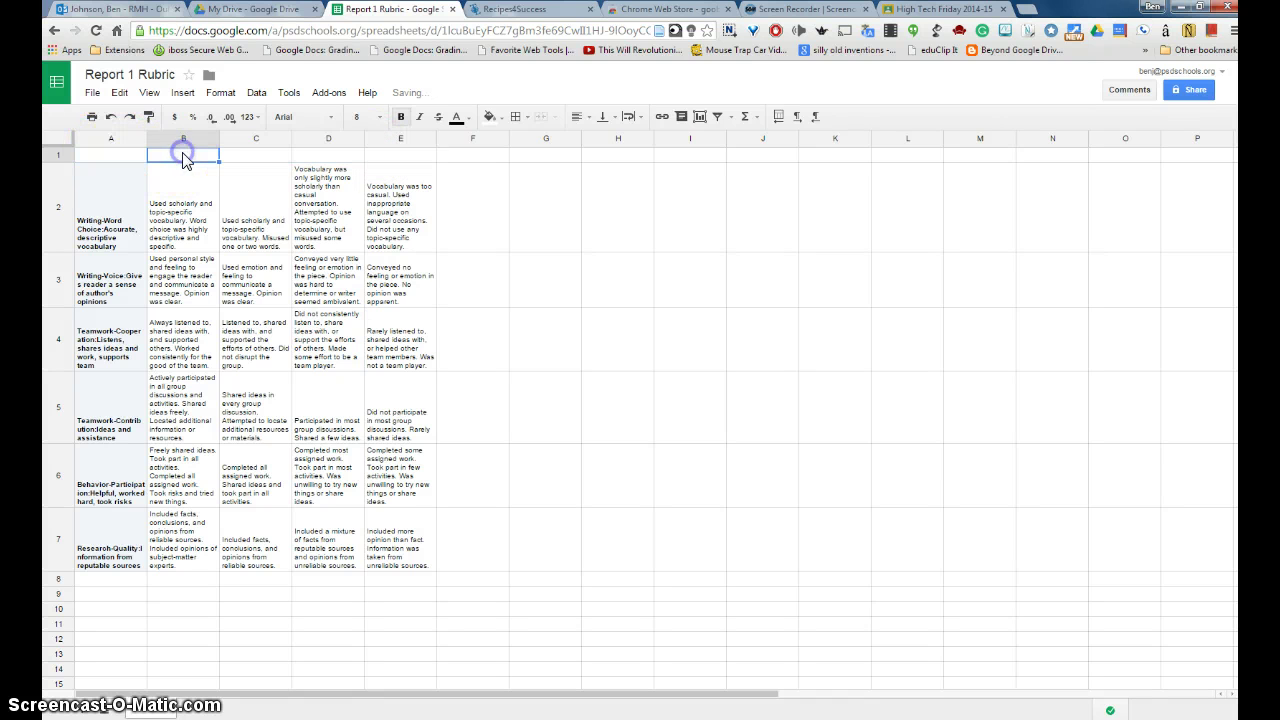
text(4)
click(254, 157)
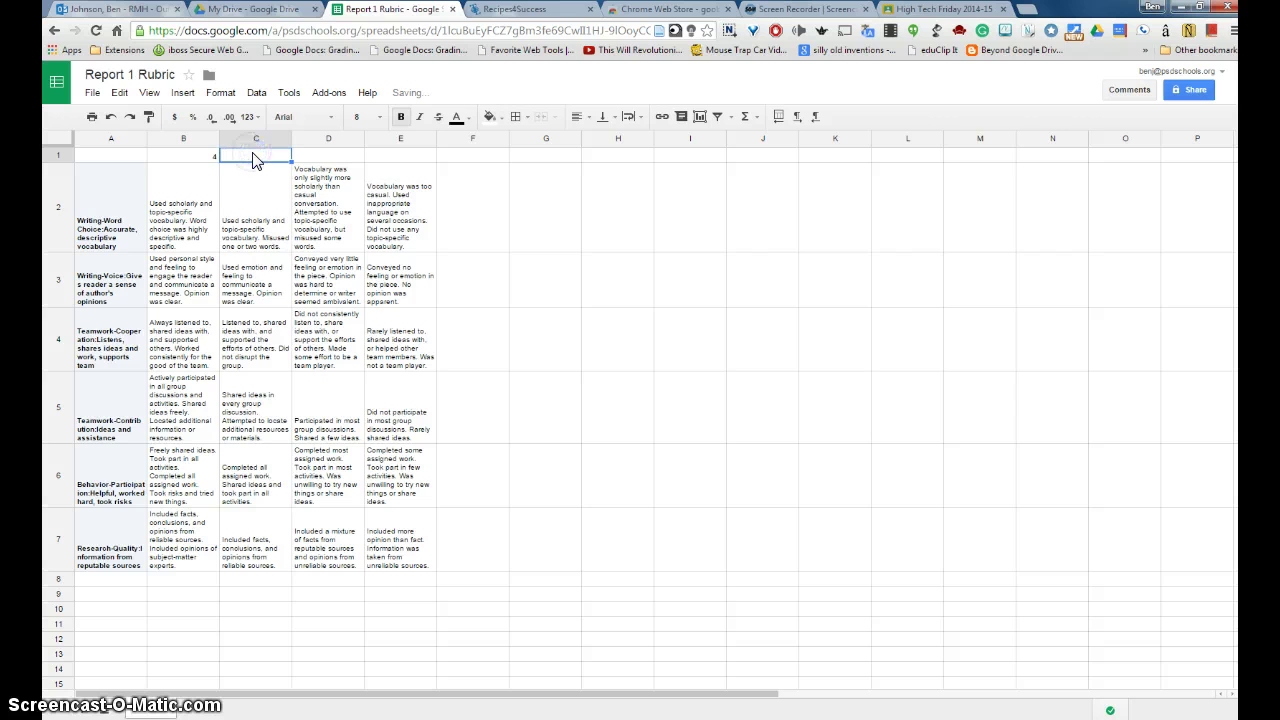
text(3)
click(326, 157)
text(2)
click(392, 158)
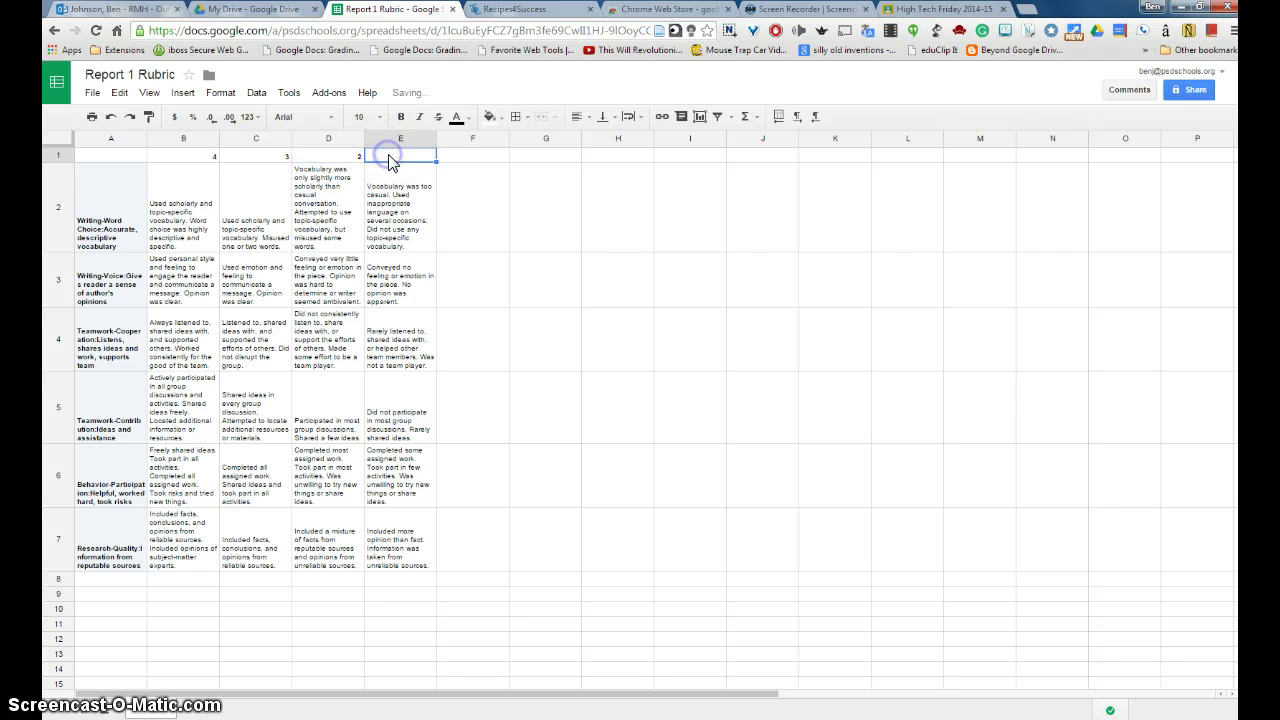
text(1)
click(445, 178)
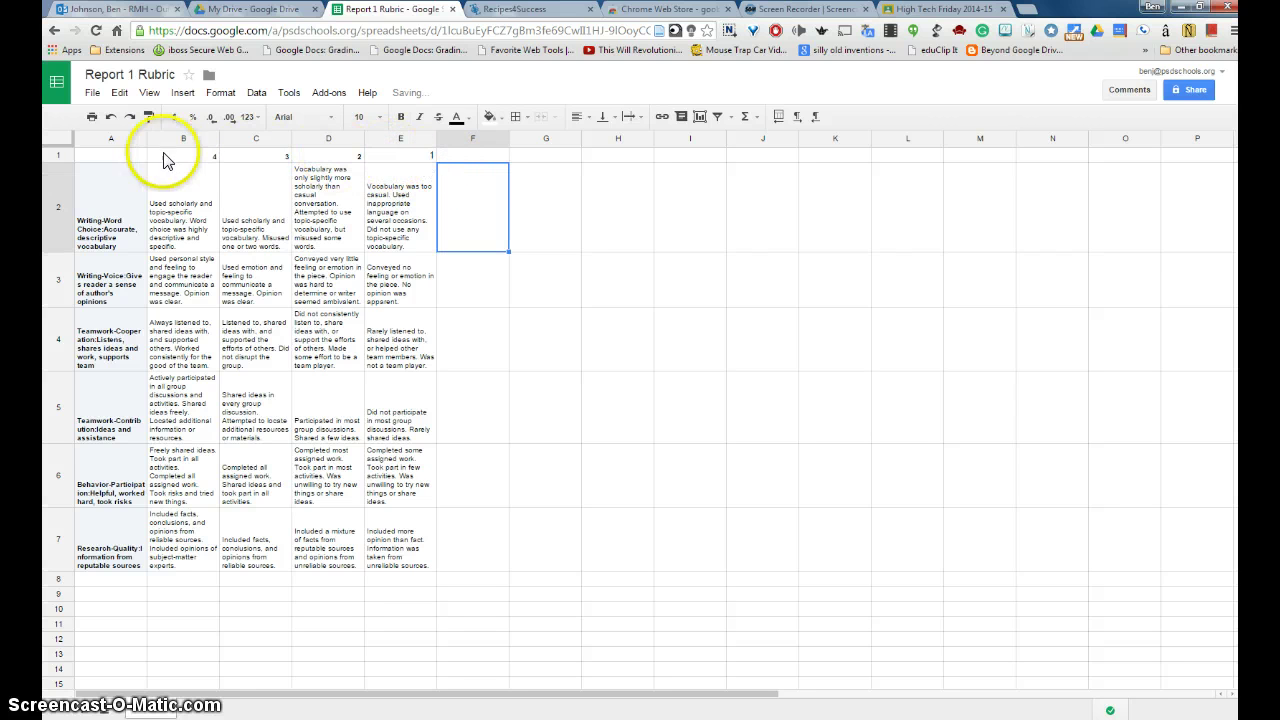
click(114, 157)
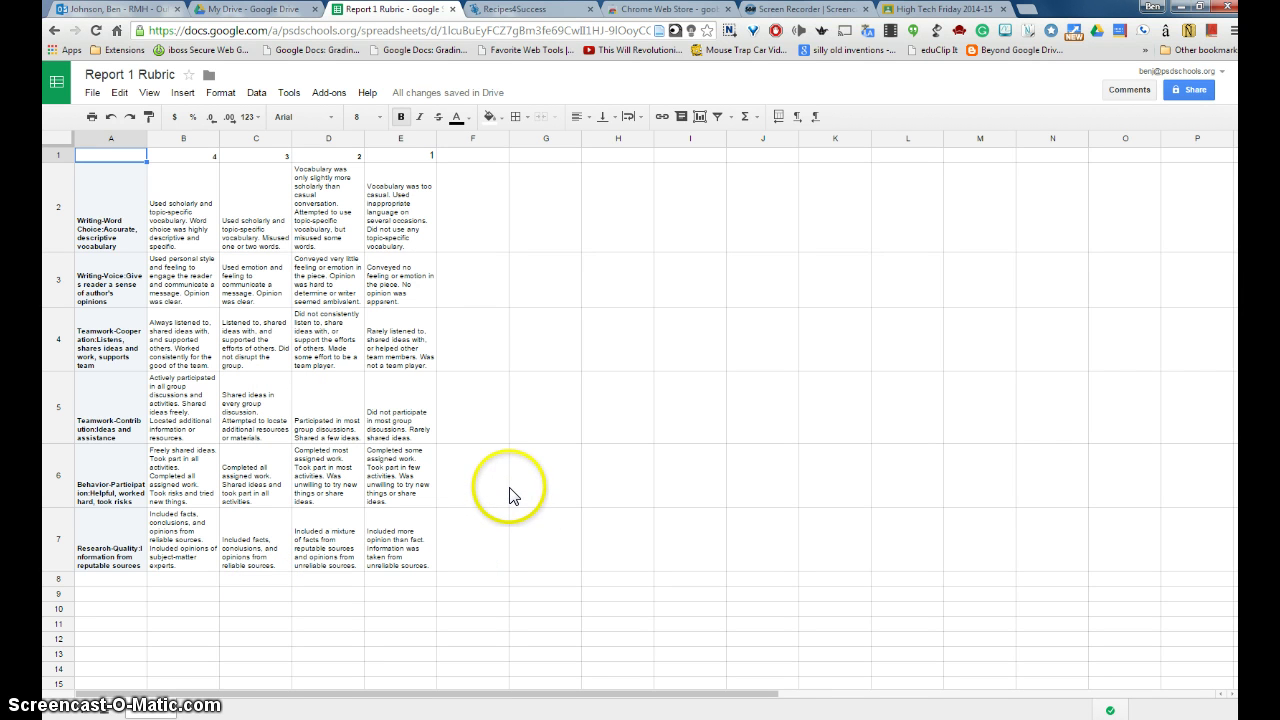
Step: Create another Google Sheets spreadsheet from Google Drive and name it Report 1 - Finished Rubric Scores
click(250, 10)
click(109, 172)
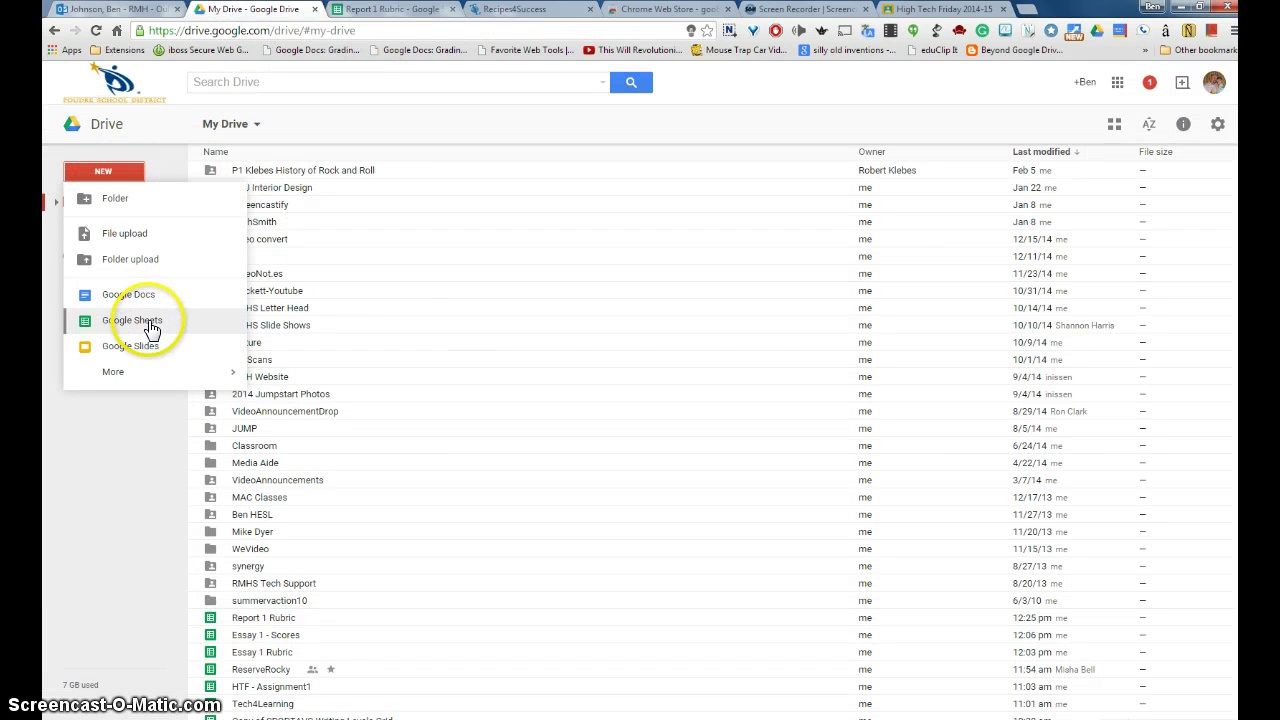
click(150, 324)
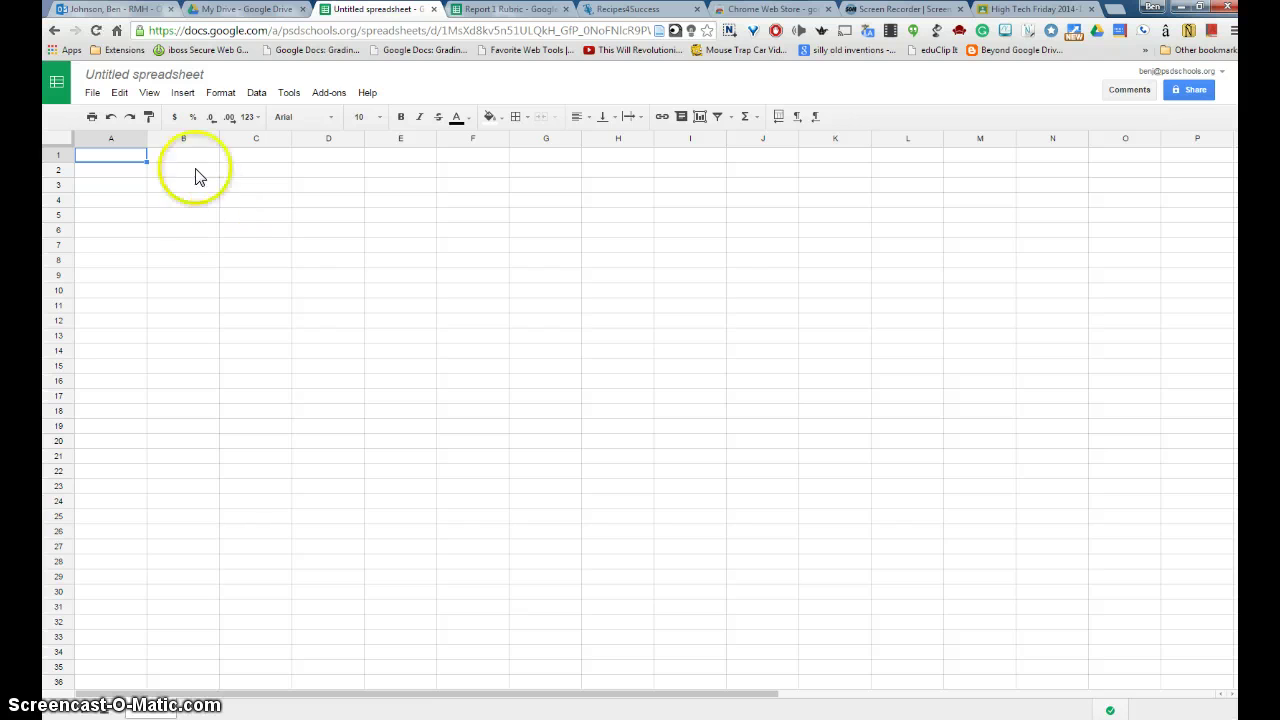
click(175, 77)
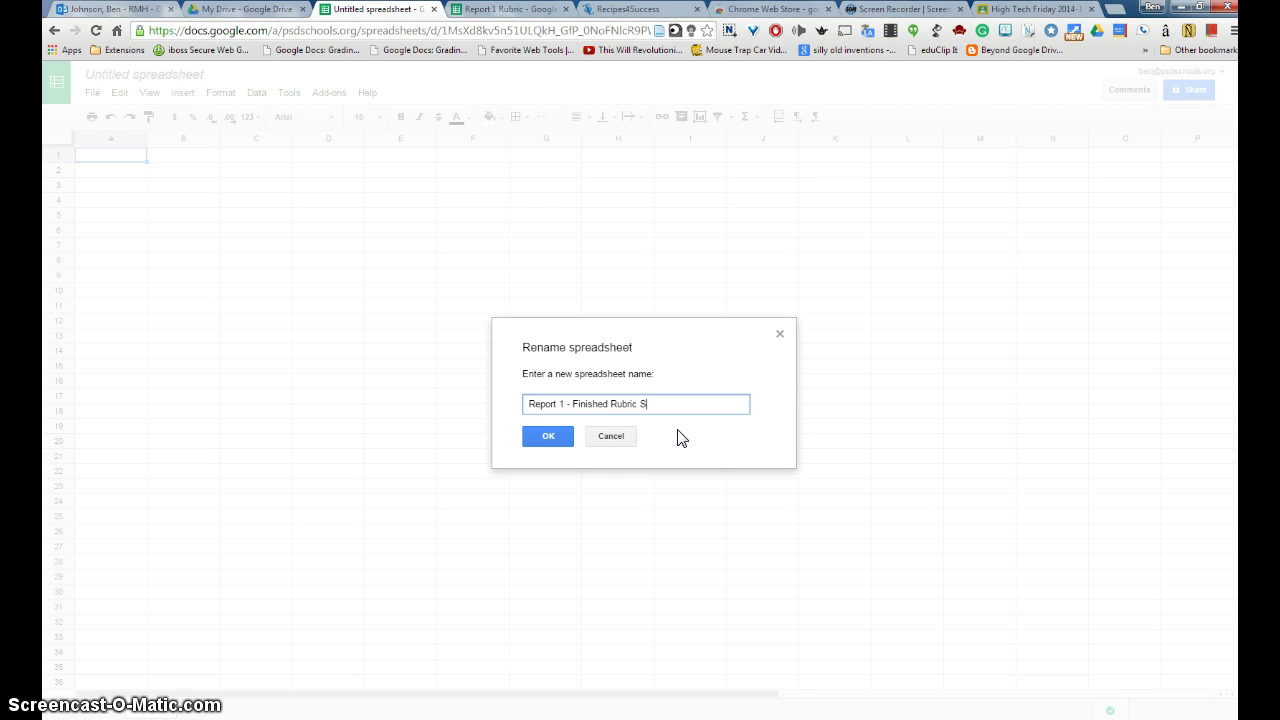
click(550, 440)
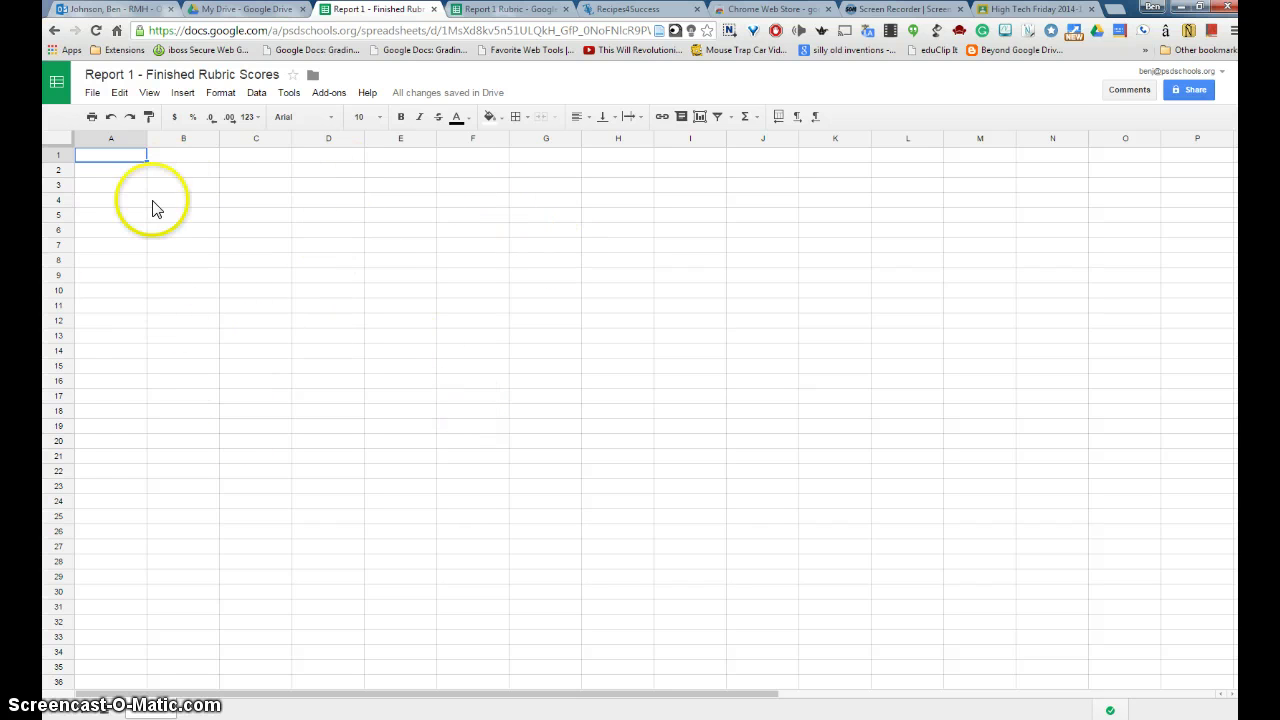
Step: Search the add-on store for doctopus to check the add-on's installation, and close the store
click(330, 94)
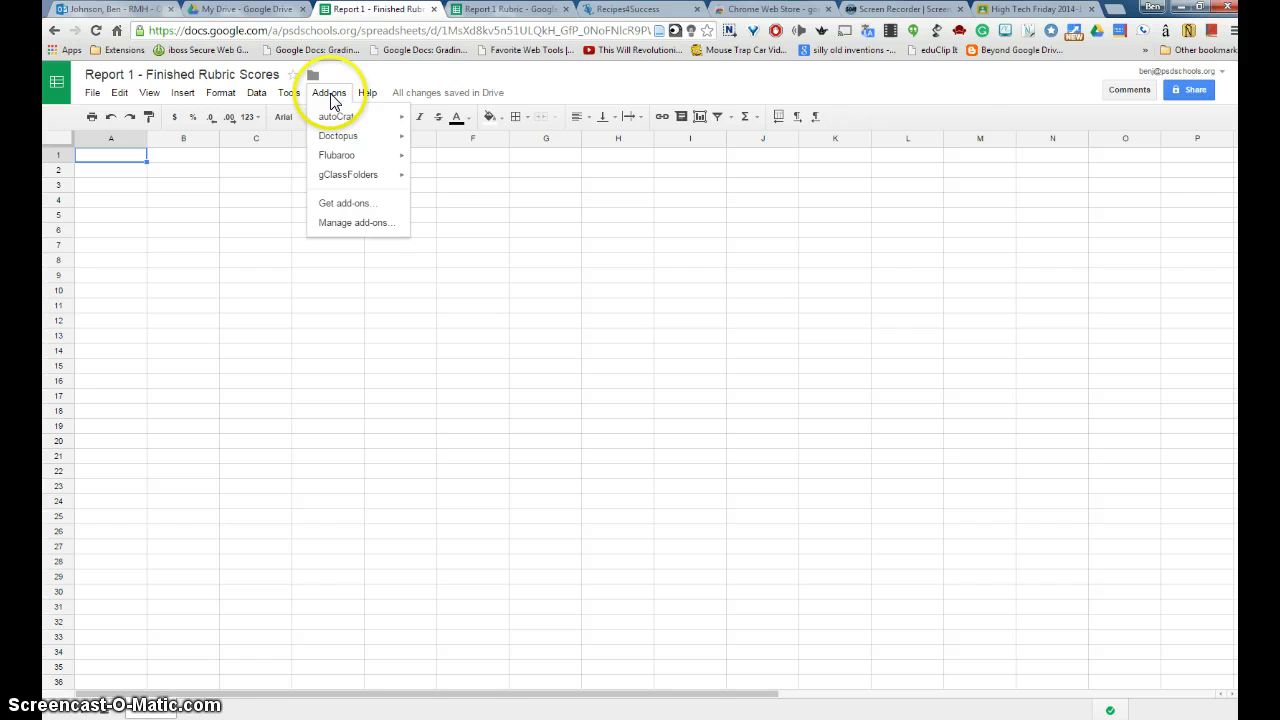
click(350, 204)
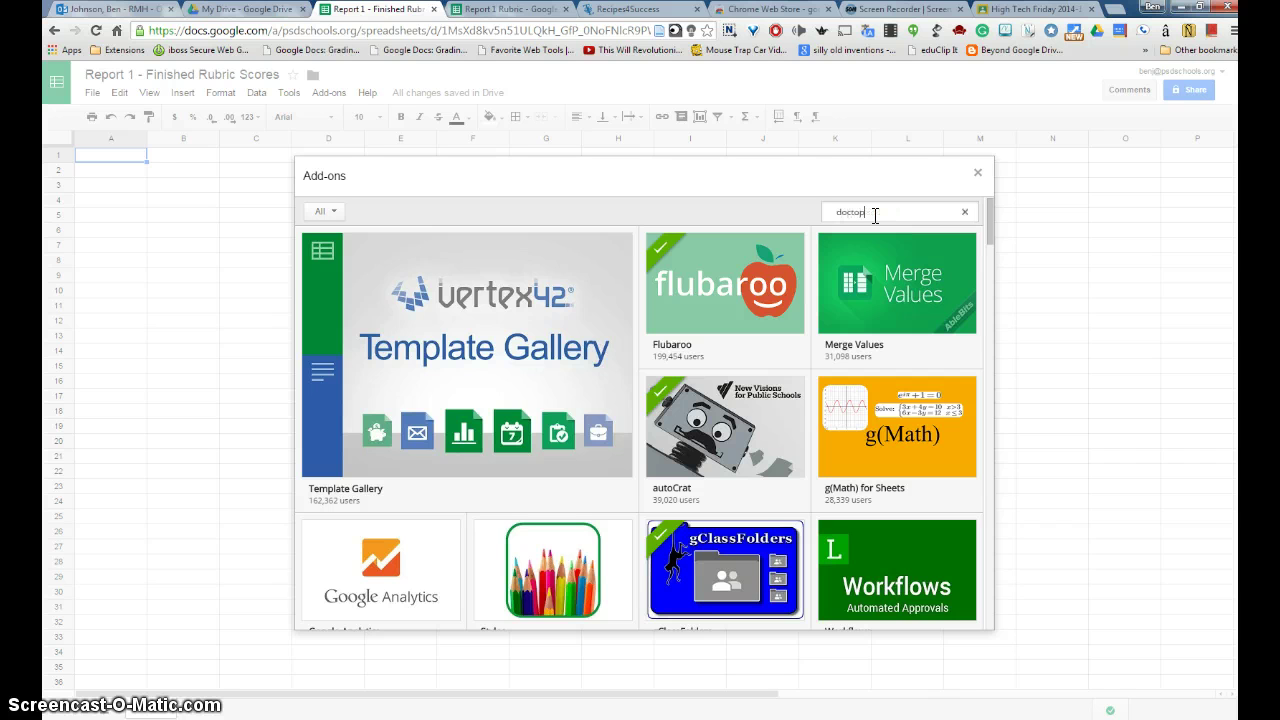
text(doctopus)
key(Return)
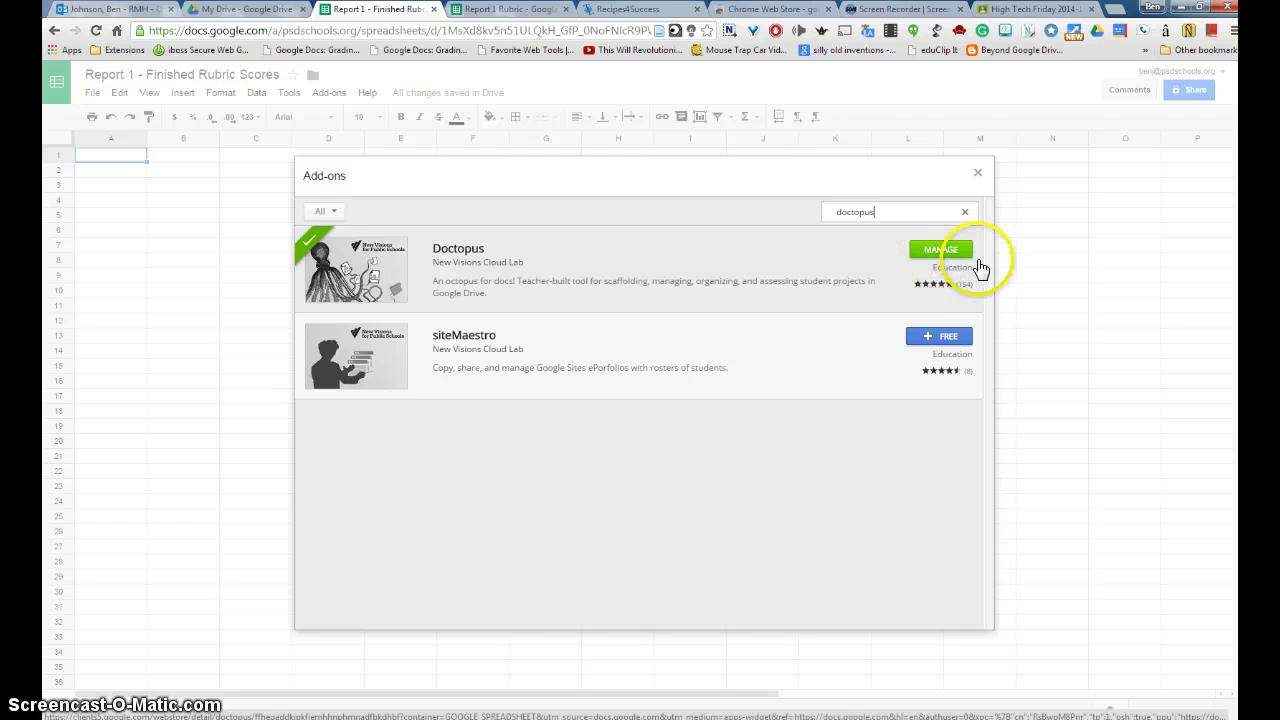
click(978, 174)
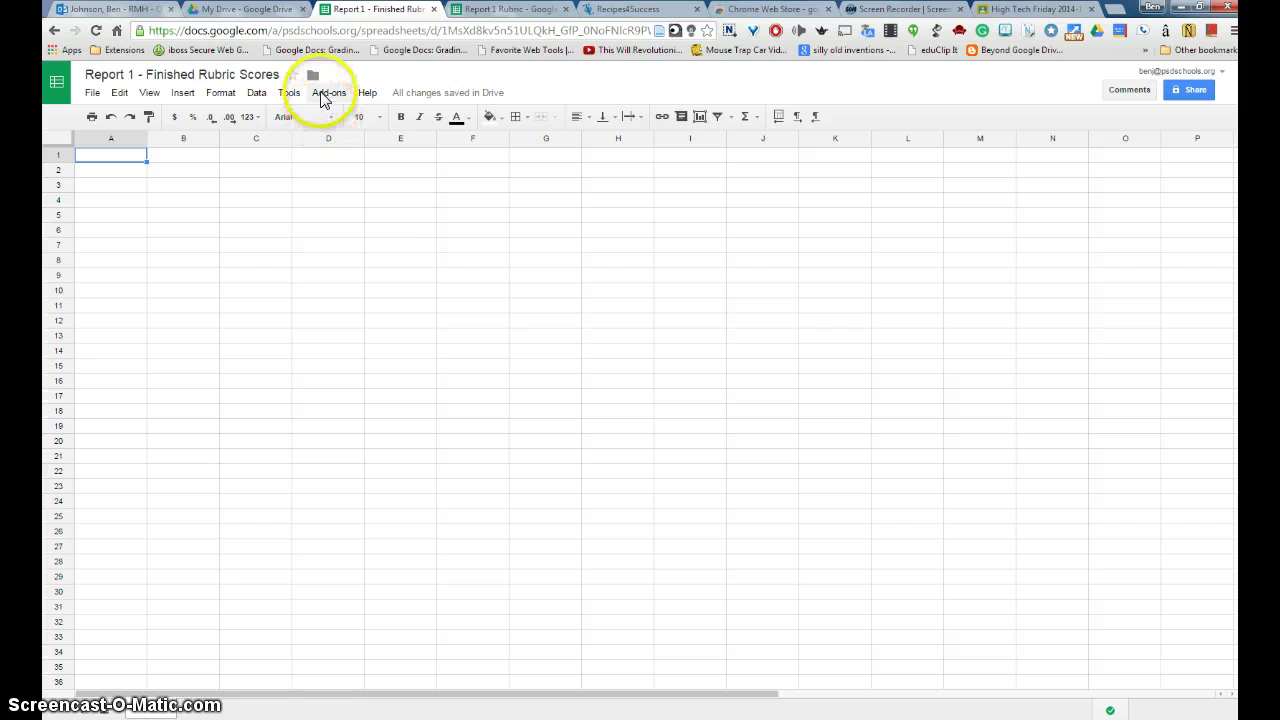
Step: Launch the Doctopus add-on and choose to ingest a Google Classroom assignment as the roster
click(325, 94)
mouse_move(352, 145)
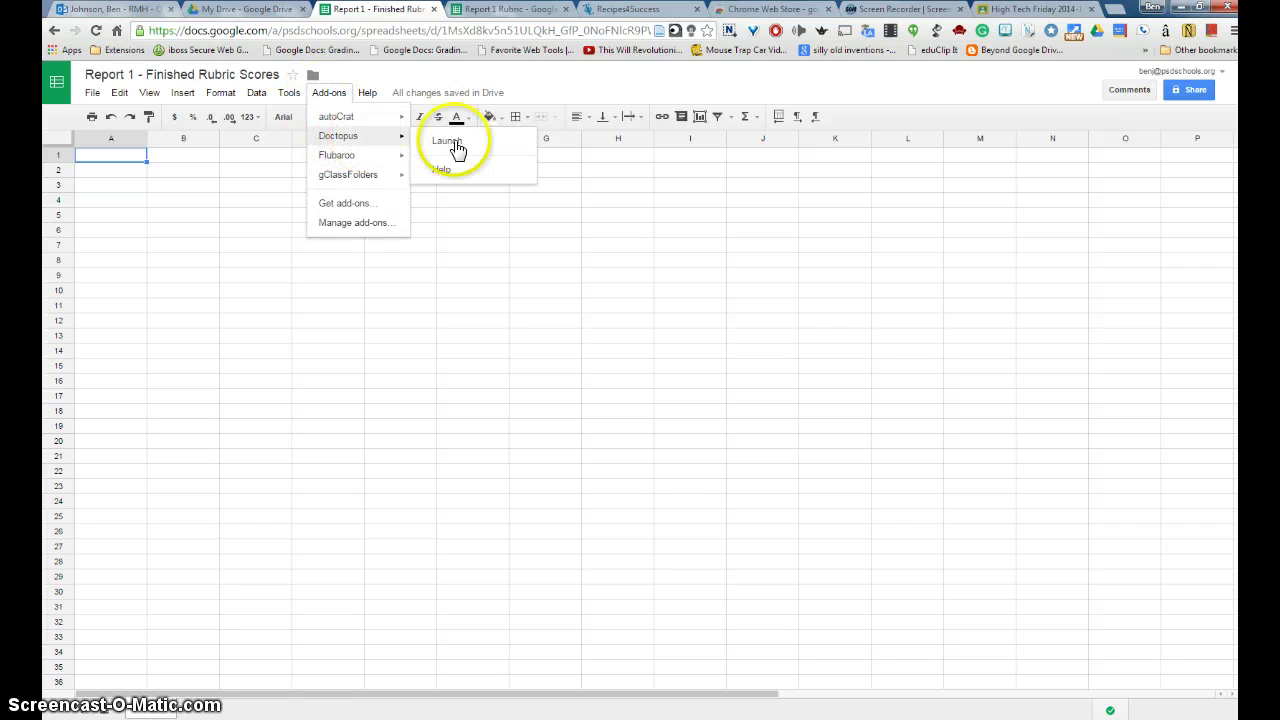
click(464, 143)
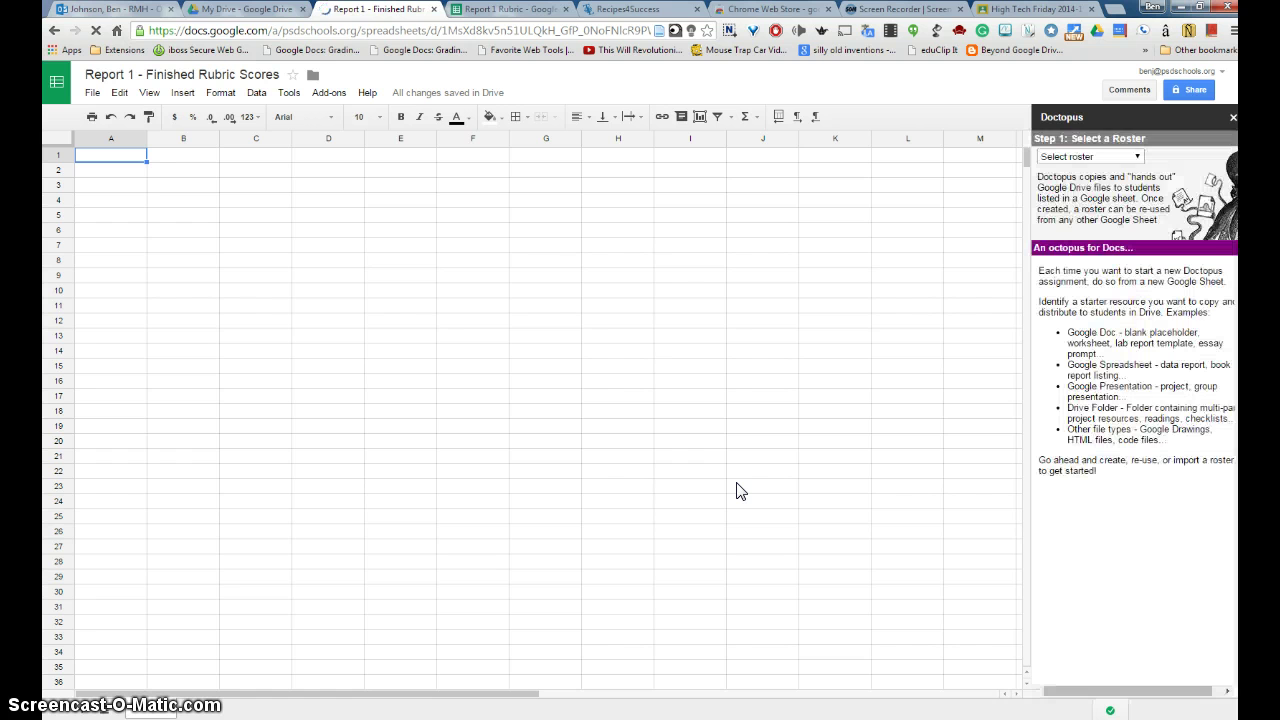
click(1138, 157)
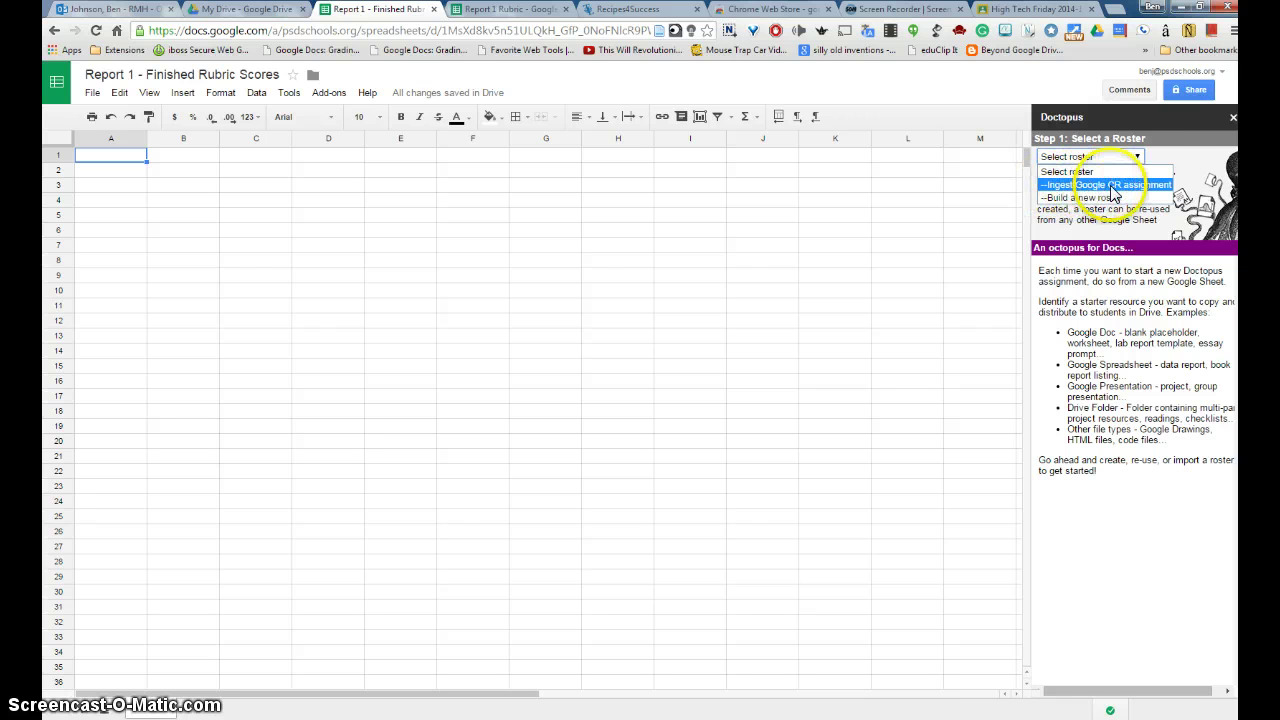
click(1146, 186)
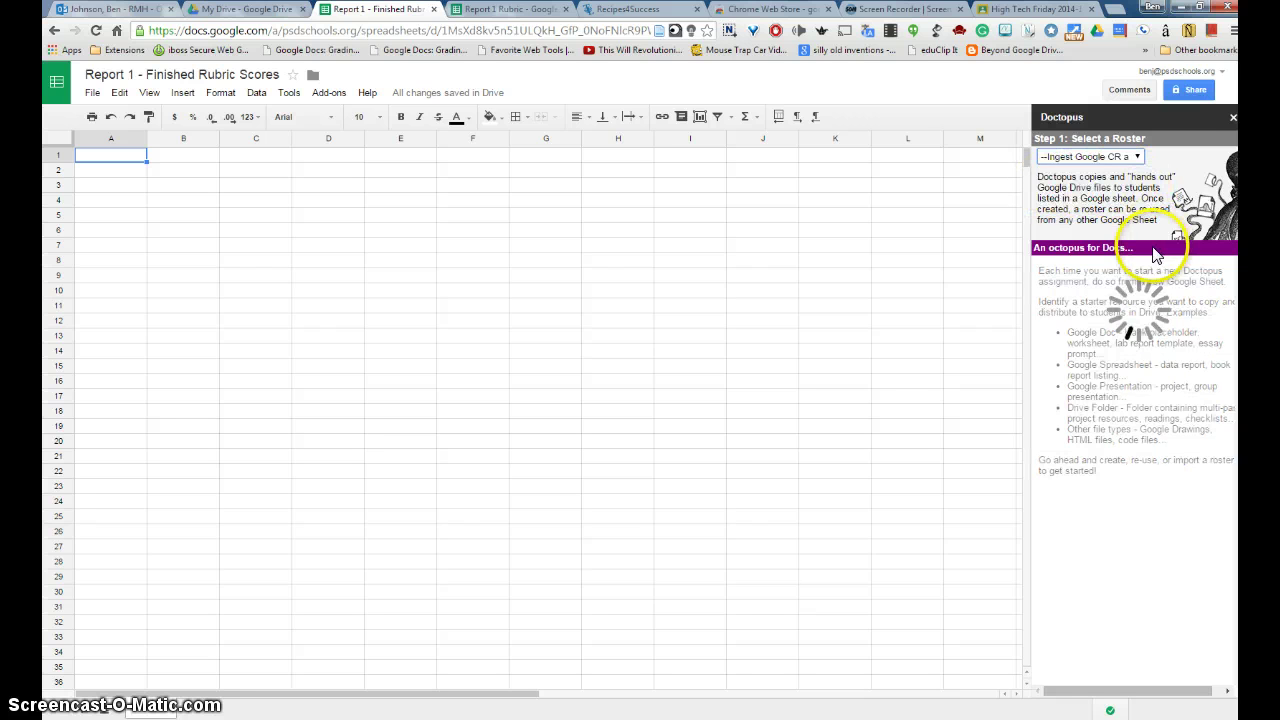
Step: Ingest the Week 1 - Best of 2014 assignment from the High Tech Friday 2014-15 class, without limiting it to turned-in files
click(1198, 272)
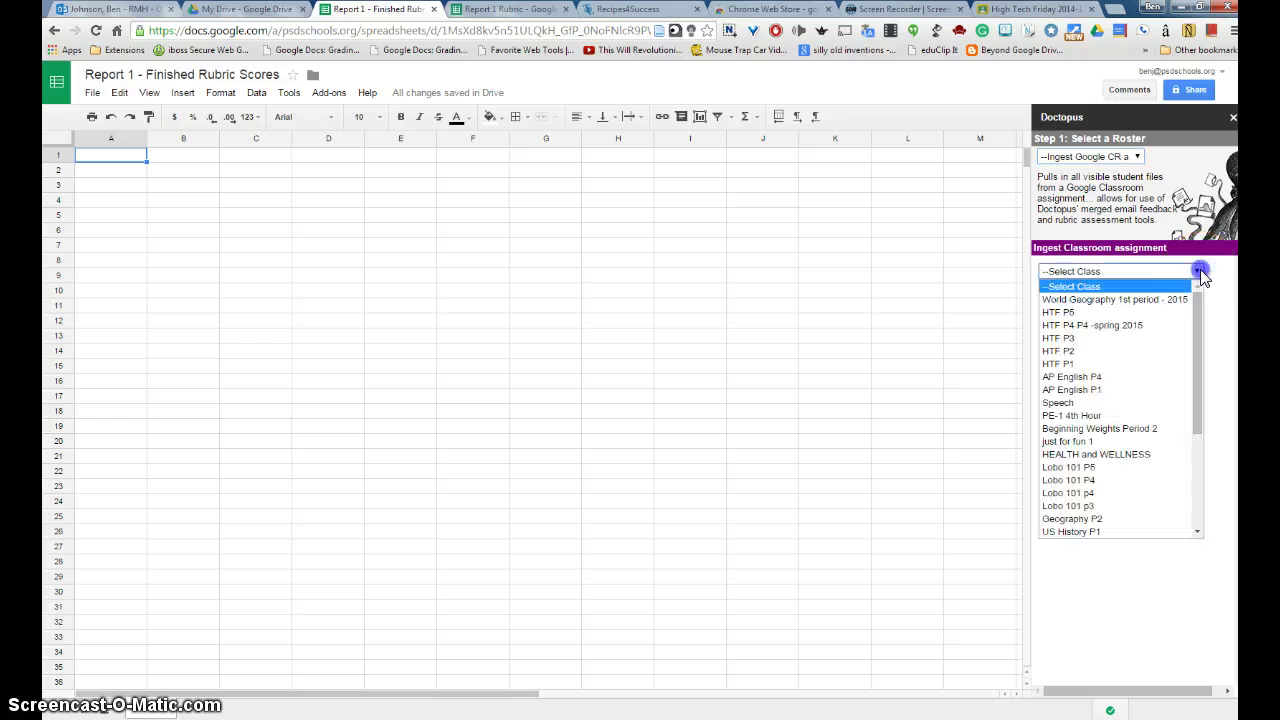
drag(1196, 307, 1200, 465)
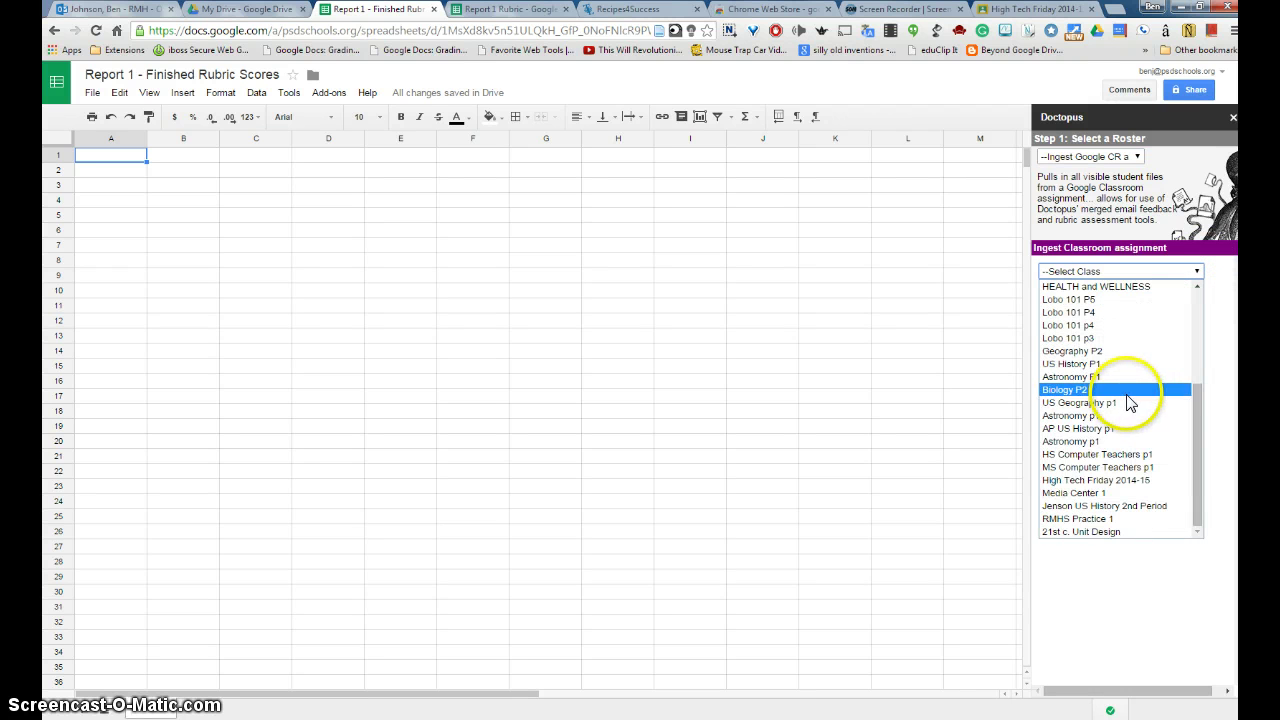
click(1109, 482)
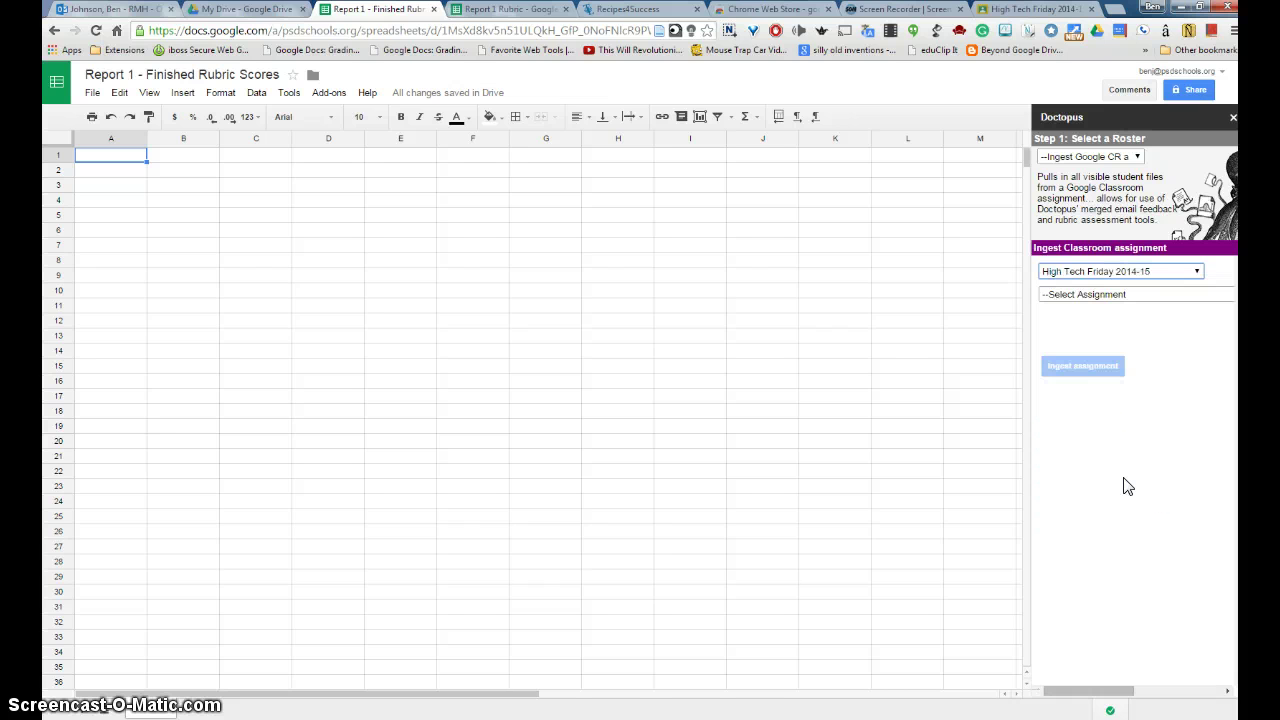
drag(1097, 691, 1222, 708)
click(1227, 294)
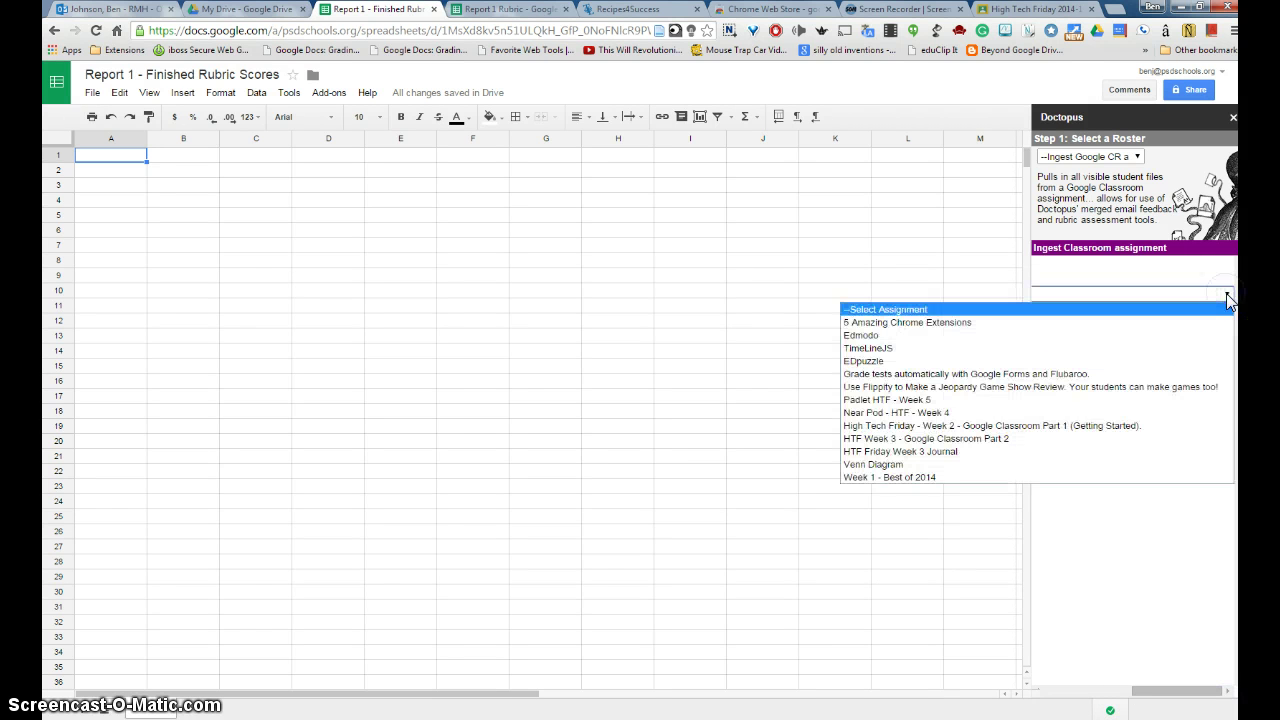
click(870, 477)
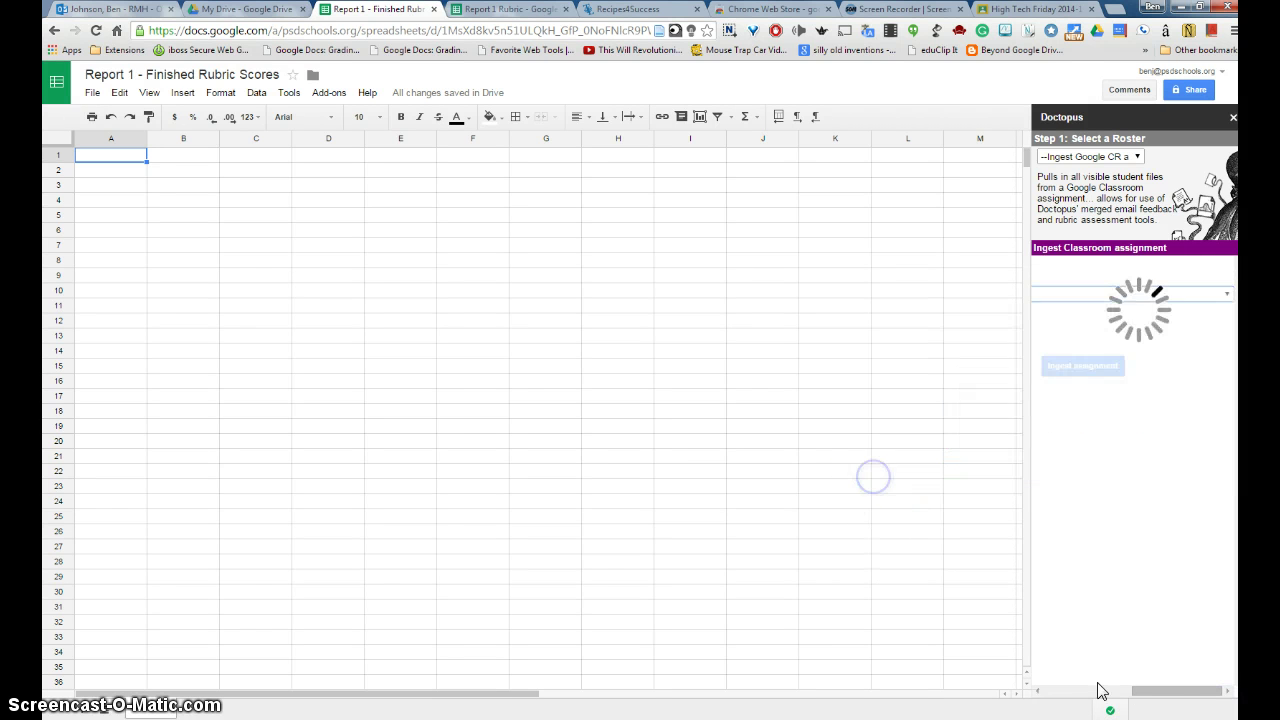
click(1170, 697)
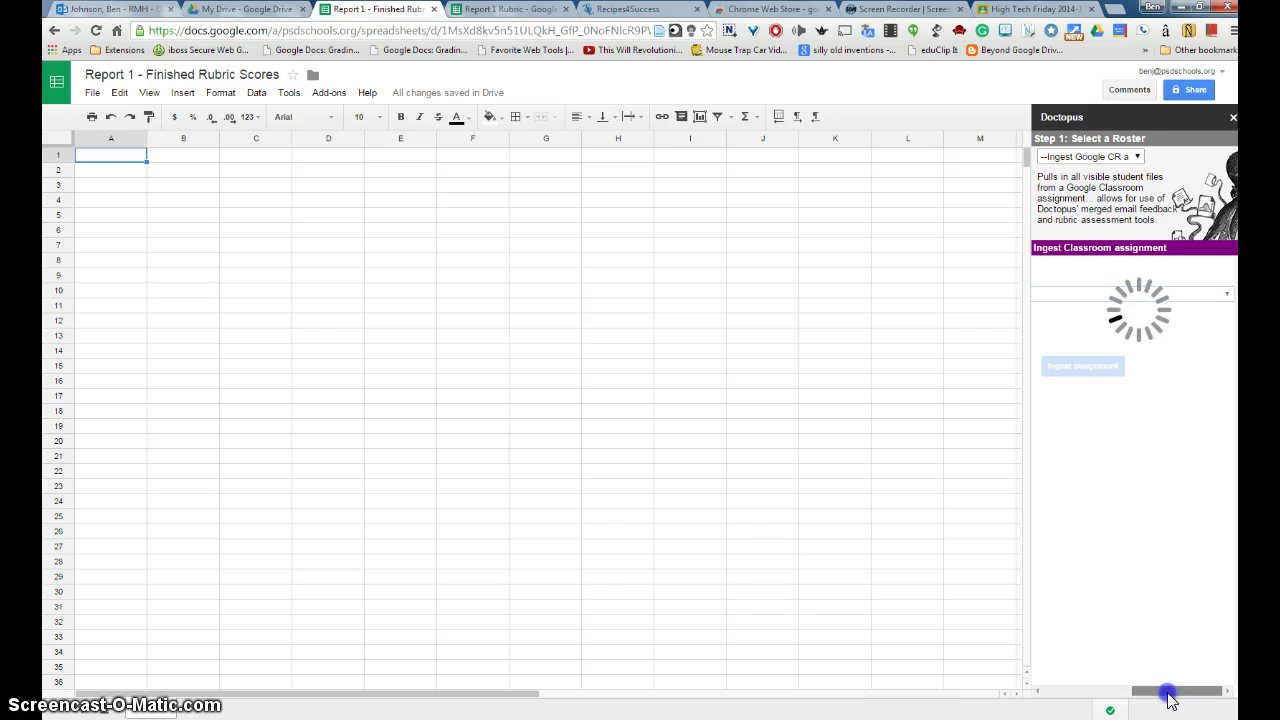
drag(1145, 702, 1071, 694)
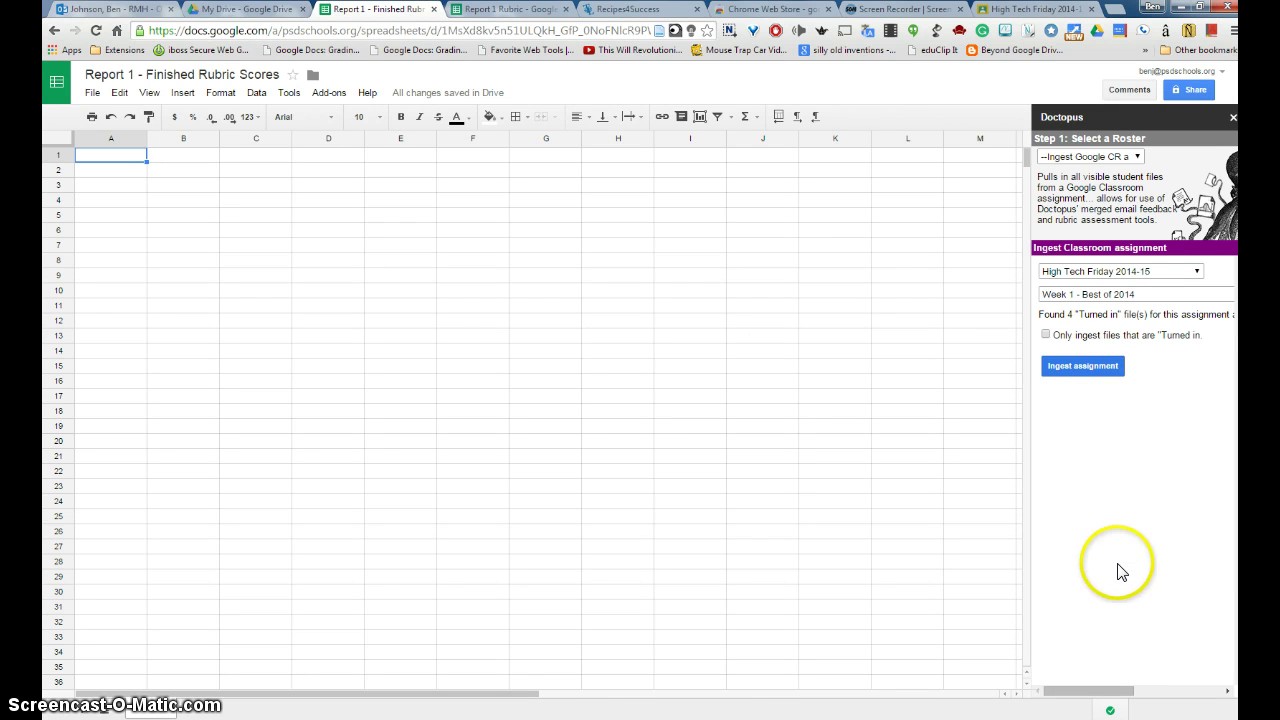
click(1090, 369)
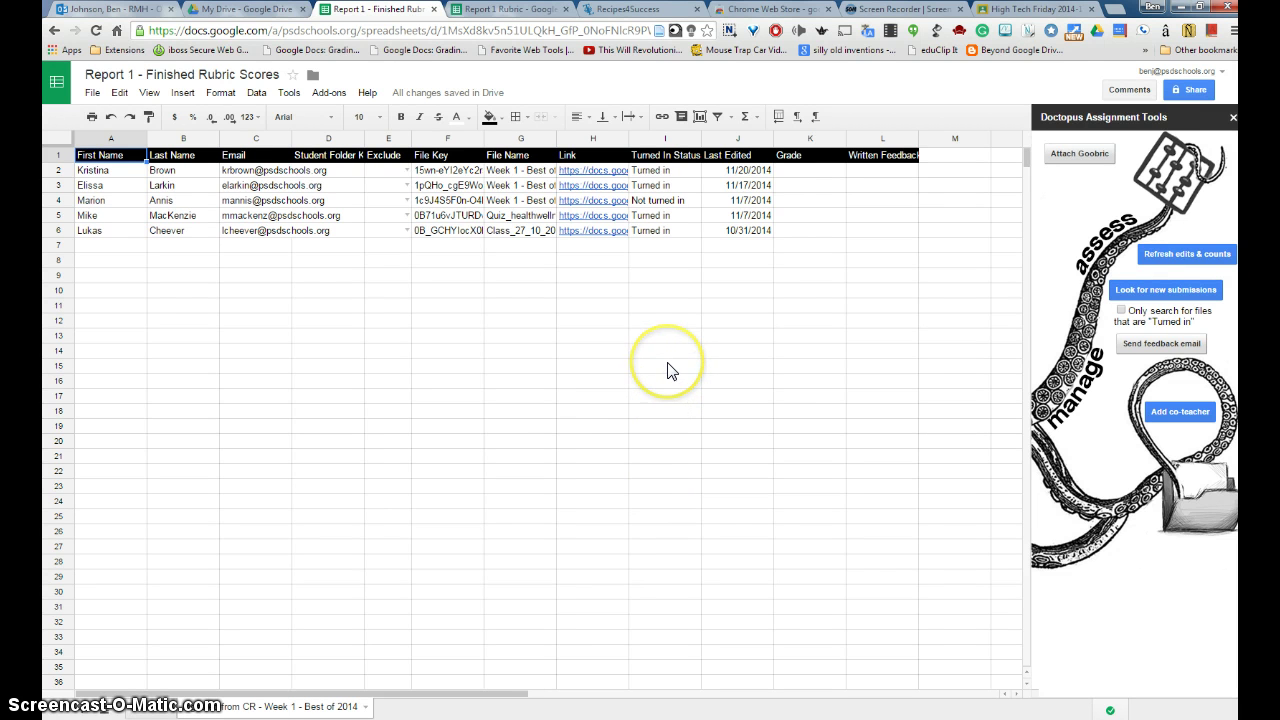
Step: Attach Goobric to the ingested assignment using the Report 1 Rubric spreadsheet, and close the Attach Goobric dialog
click(676, 38)
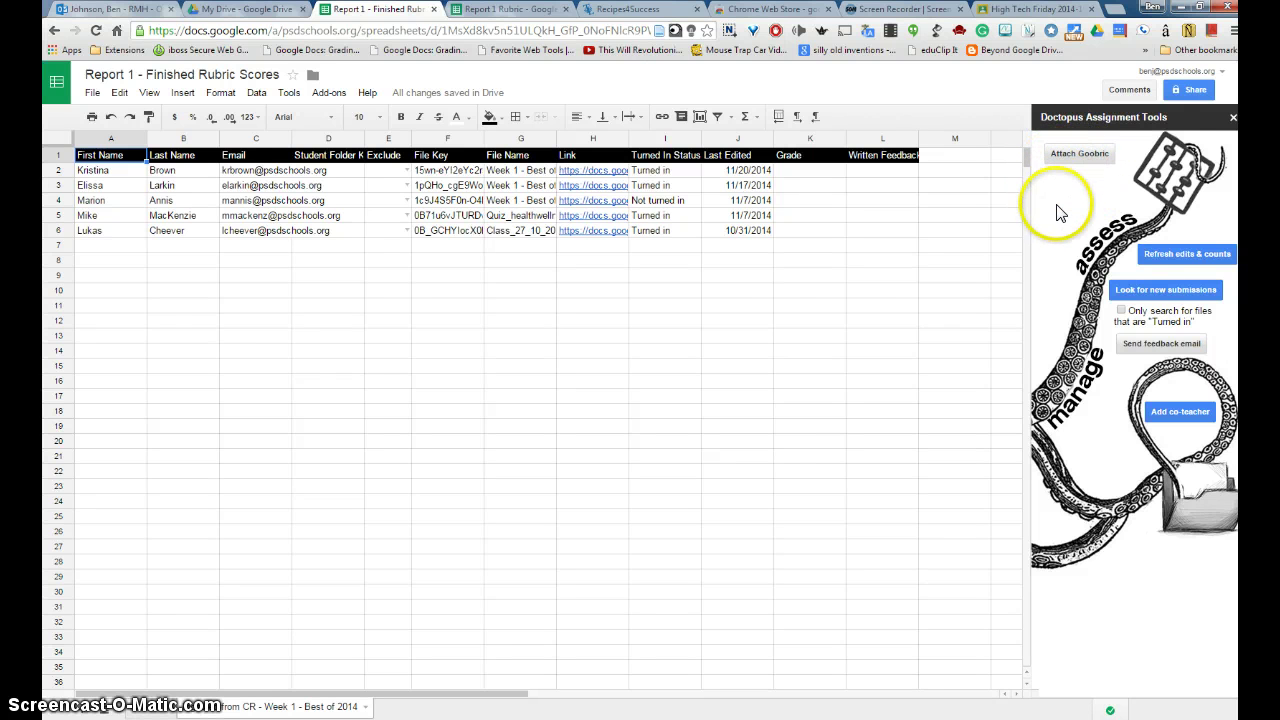
click(1078, 160)
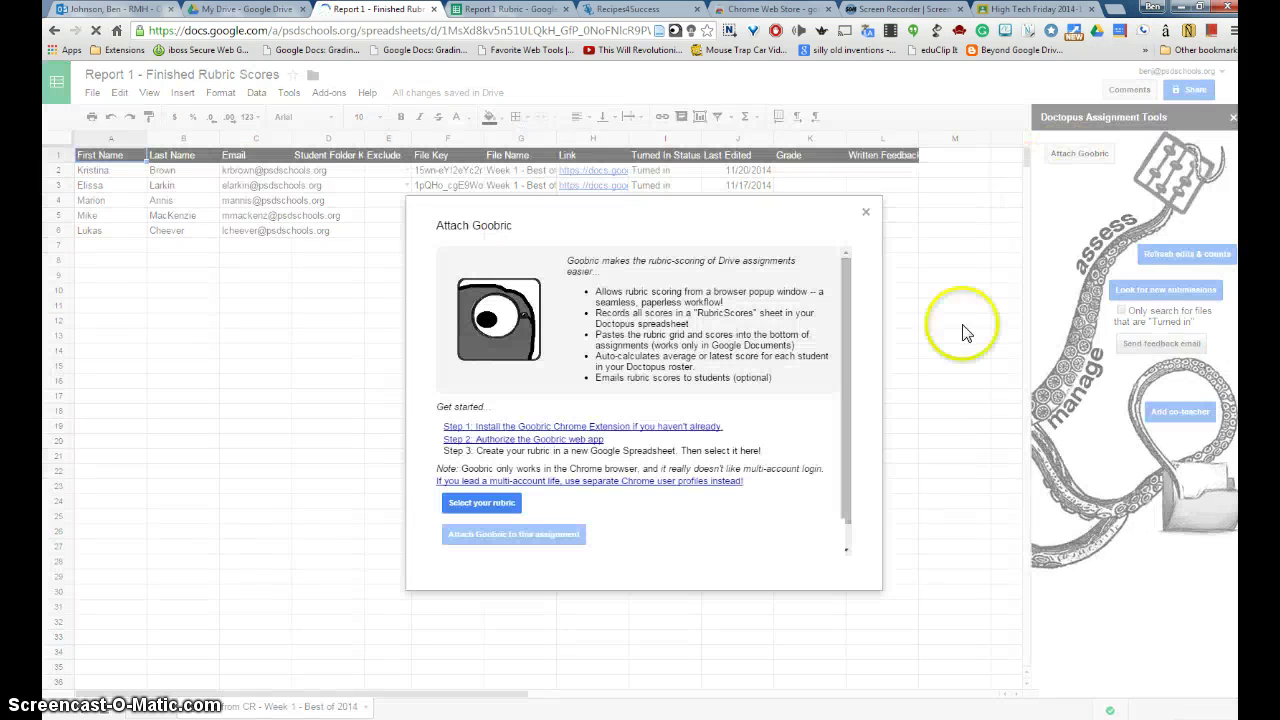
click(483, 506)
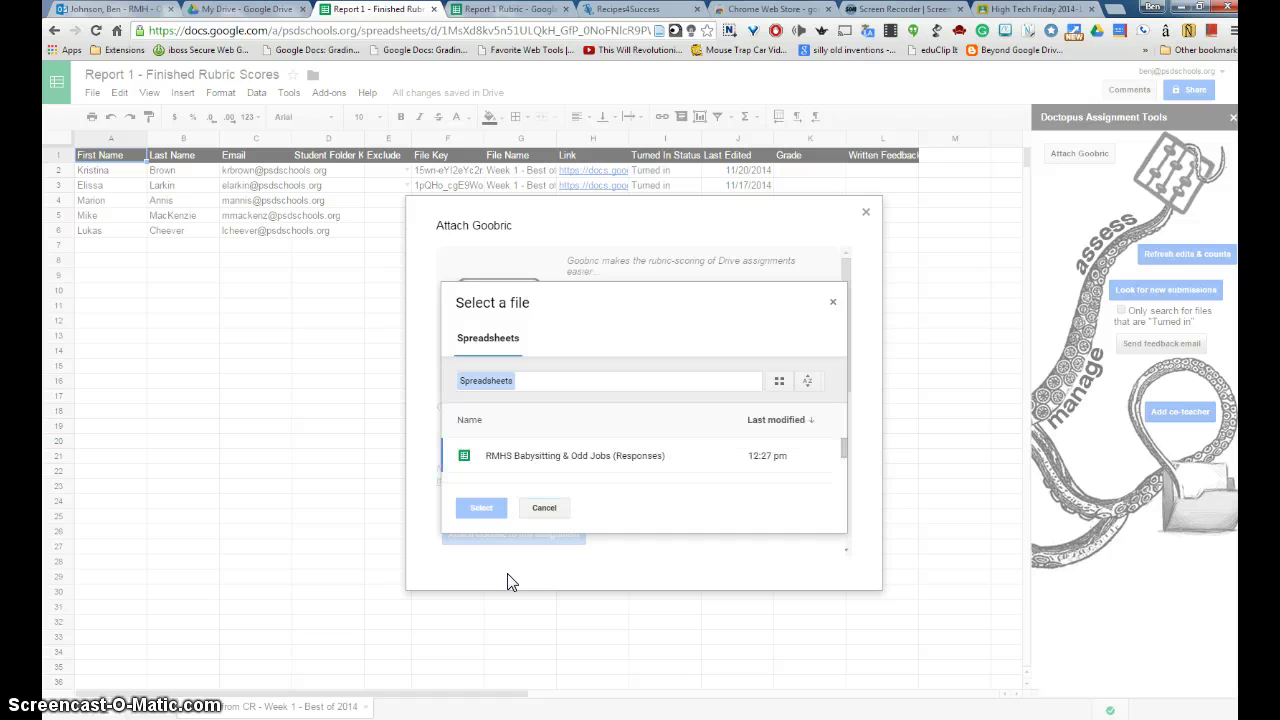
click(603, 379)
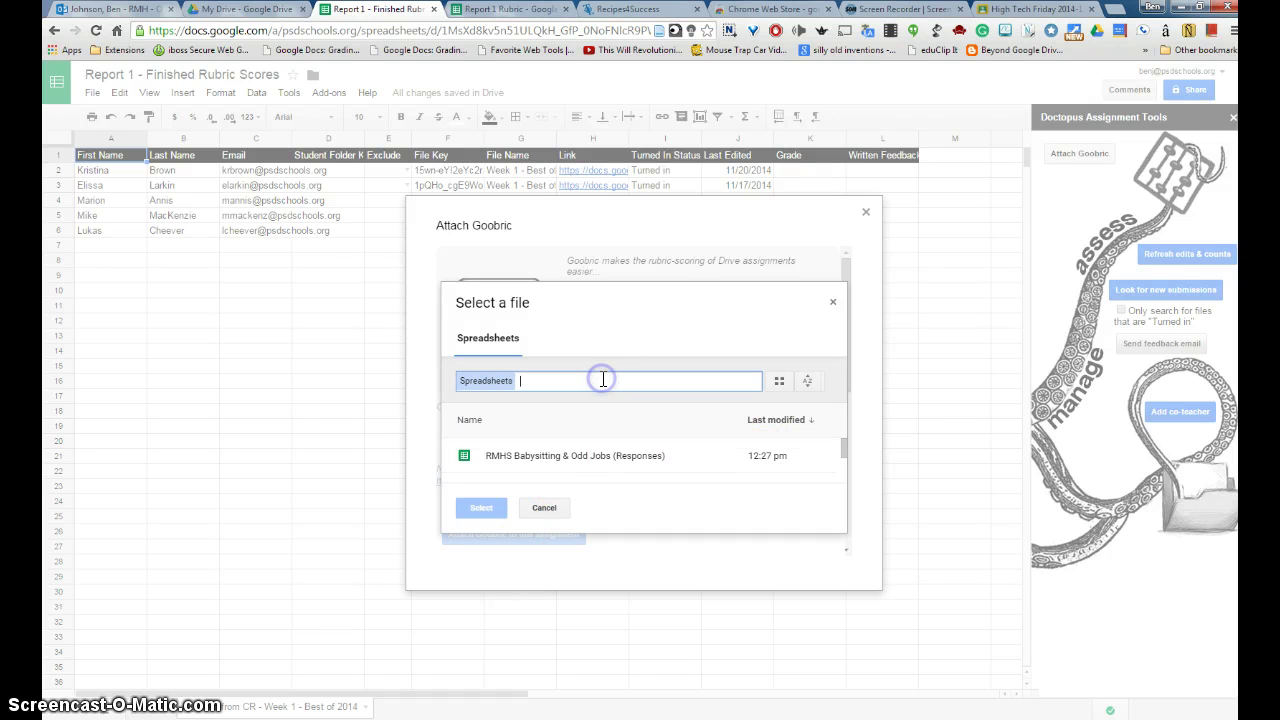
text(rep)
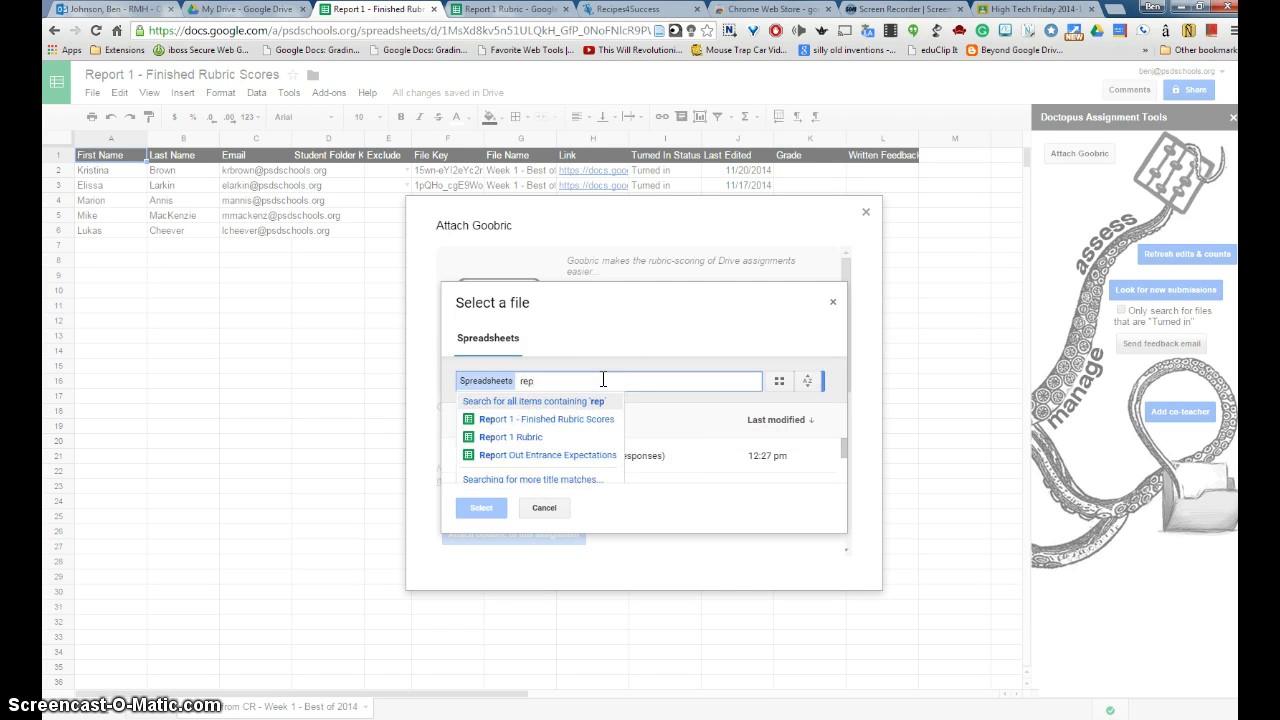
click(524, 441)
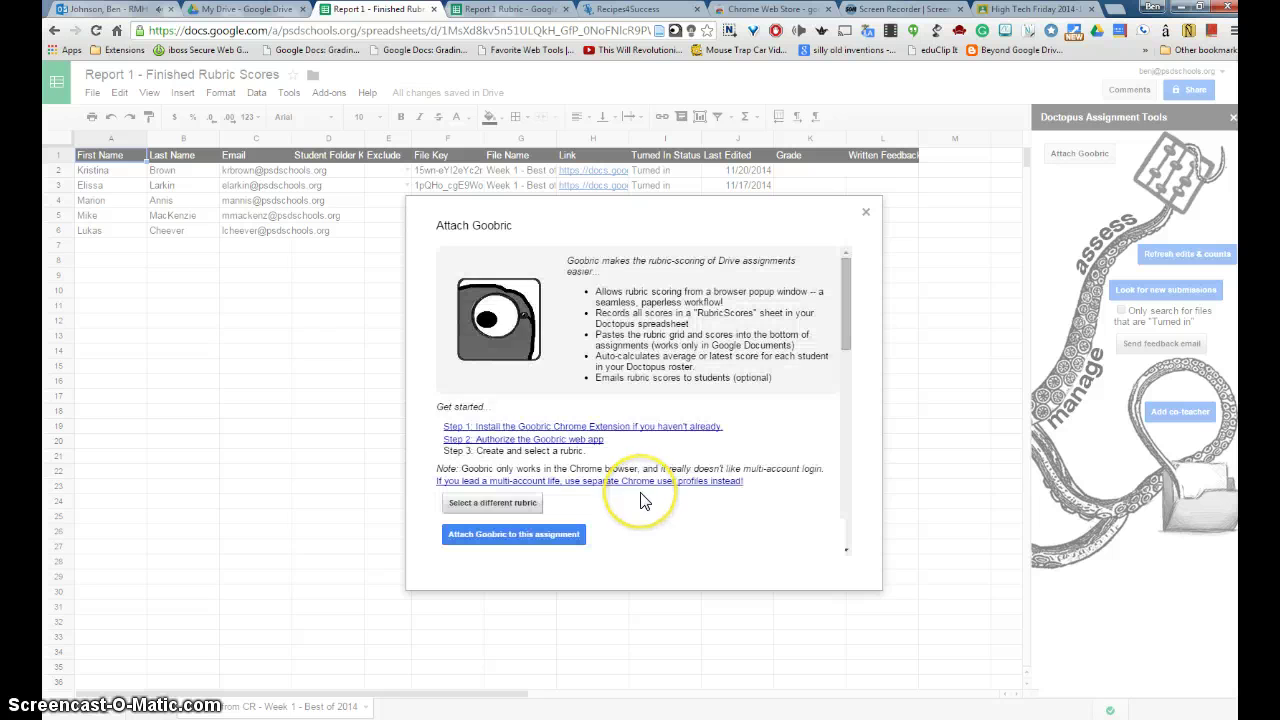
click(503, 536)
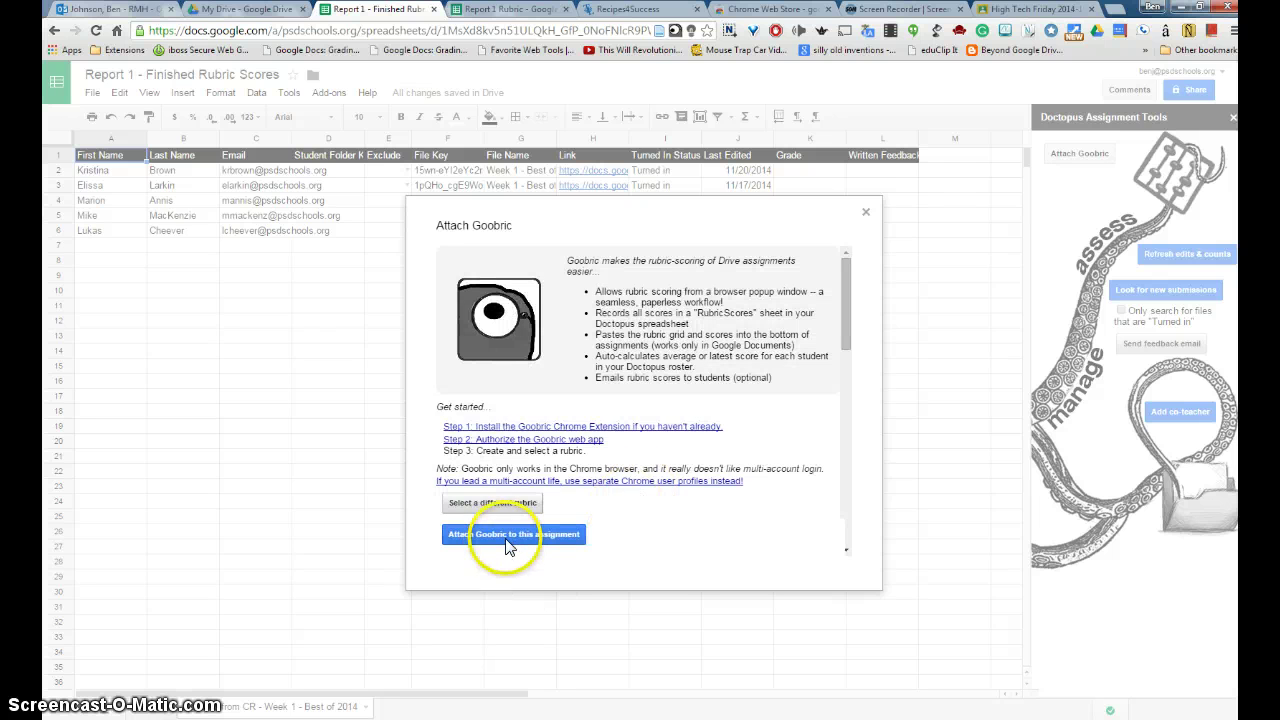
click(630, 549)
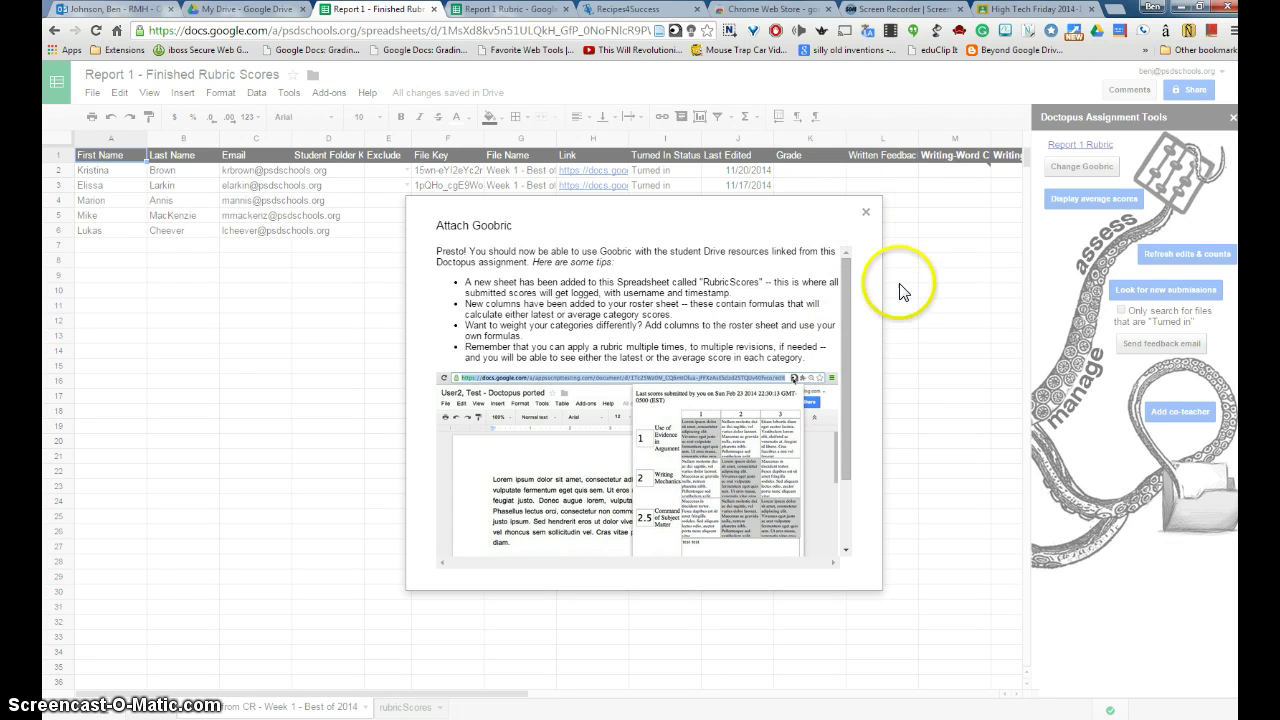
click(866, 216)
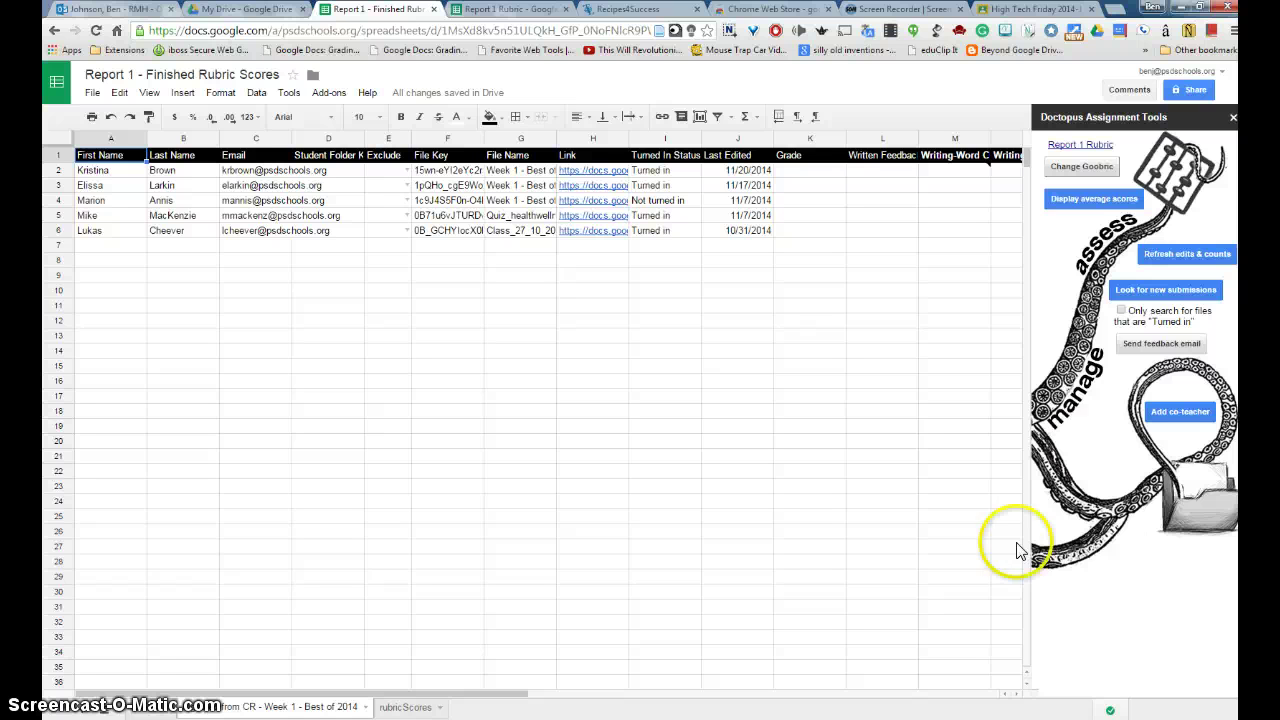
Step: Open the linked document of the first student in the roster and start Goobric grading on it
click(595, 172)
click(659, 194)
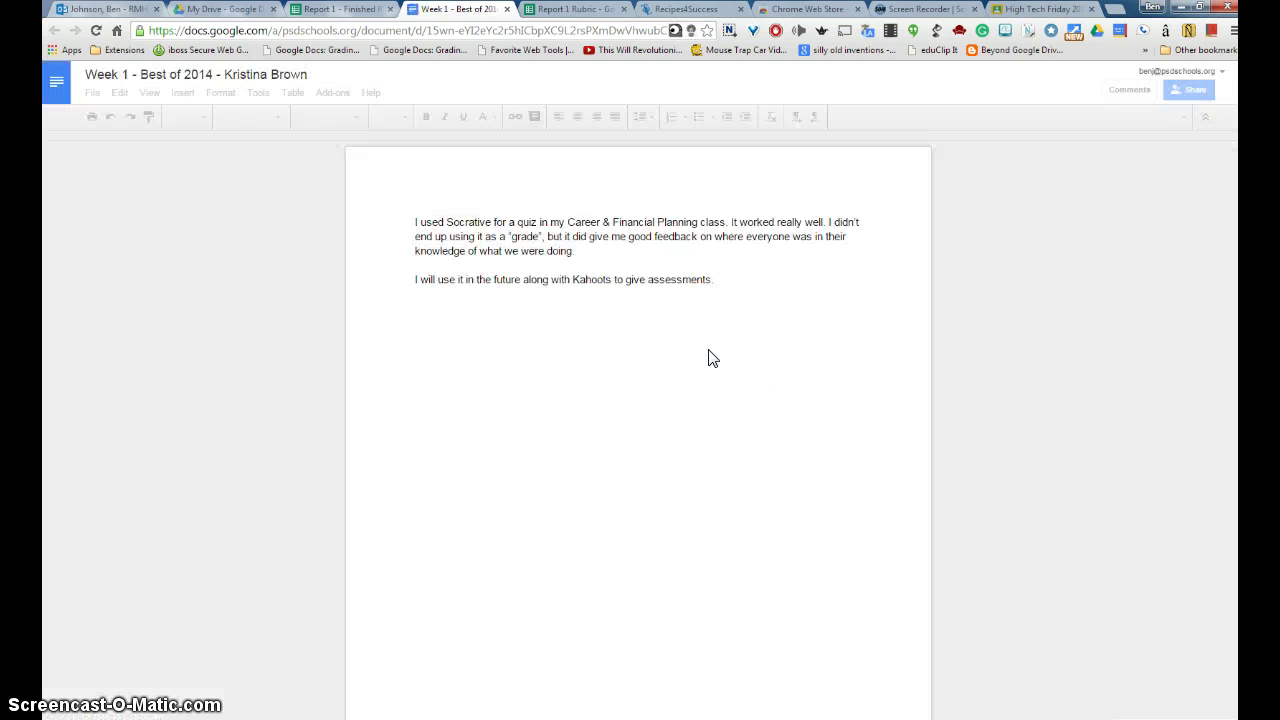
click(690, 396)
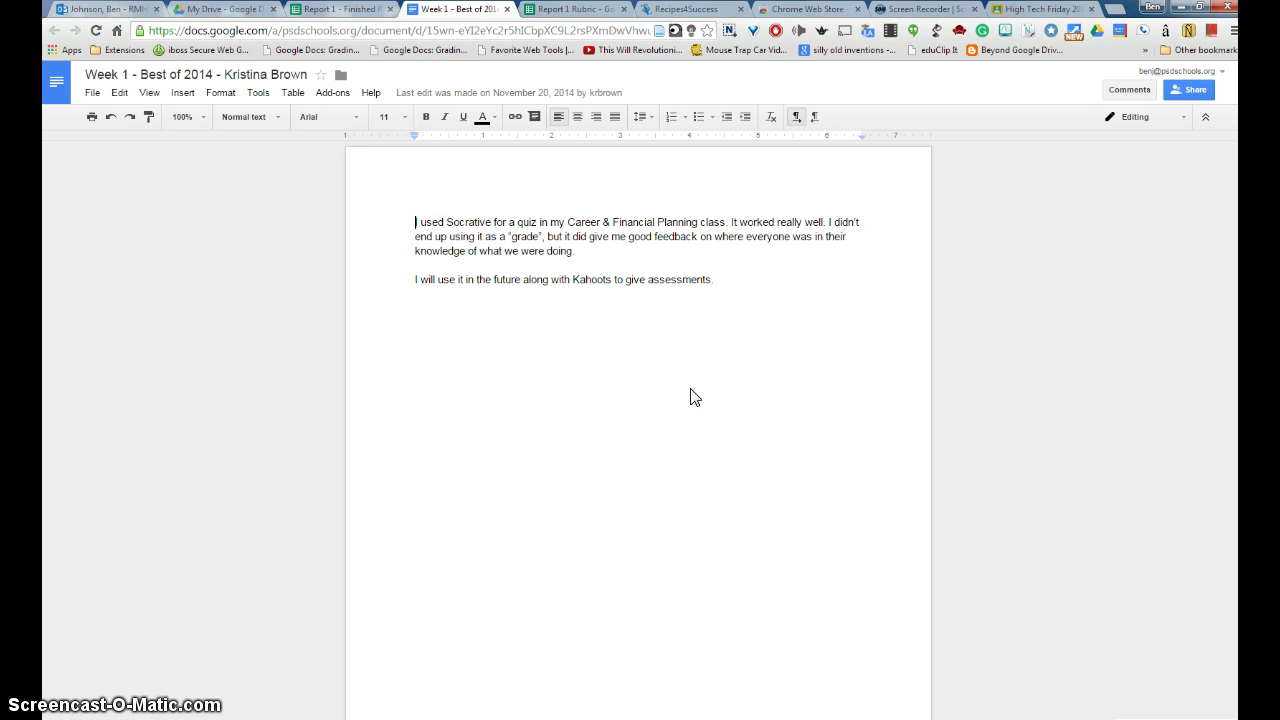
click(676, 31)
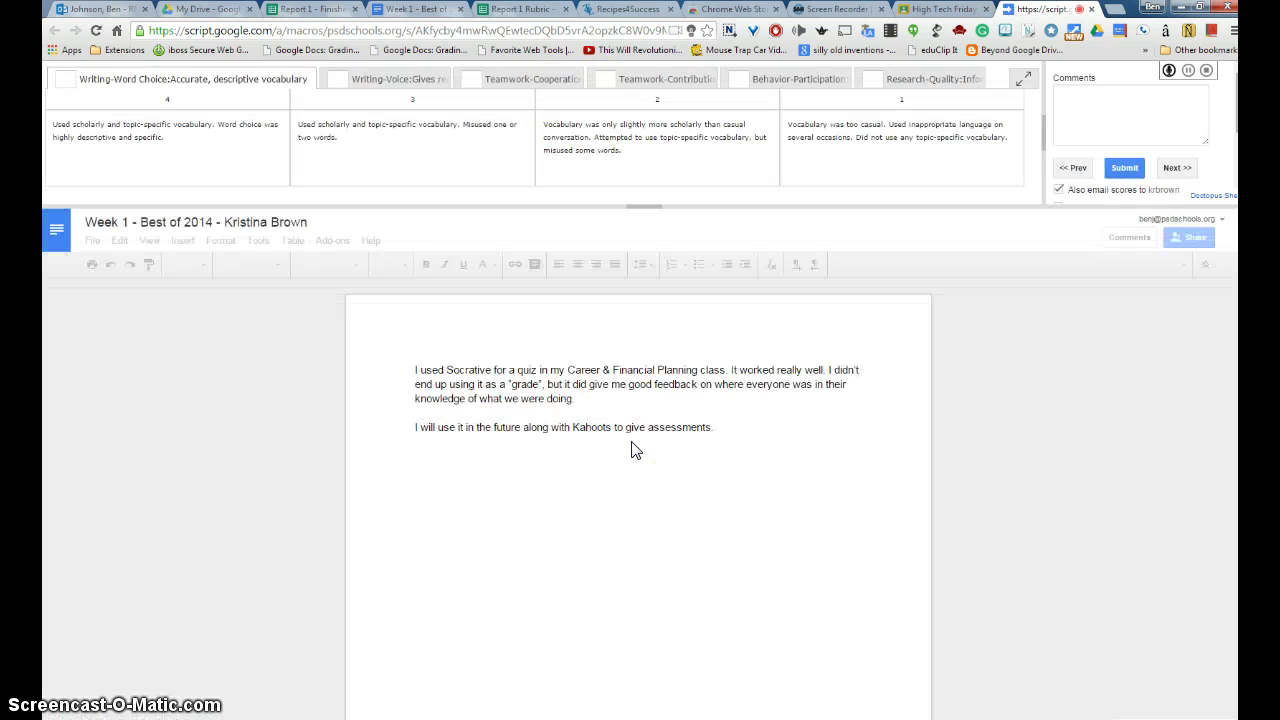
Step: Look through the rubric's level descriptions for each category, from Writing-Word Choice to Research-Quality
click(69, 80)
click(337, 76)
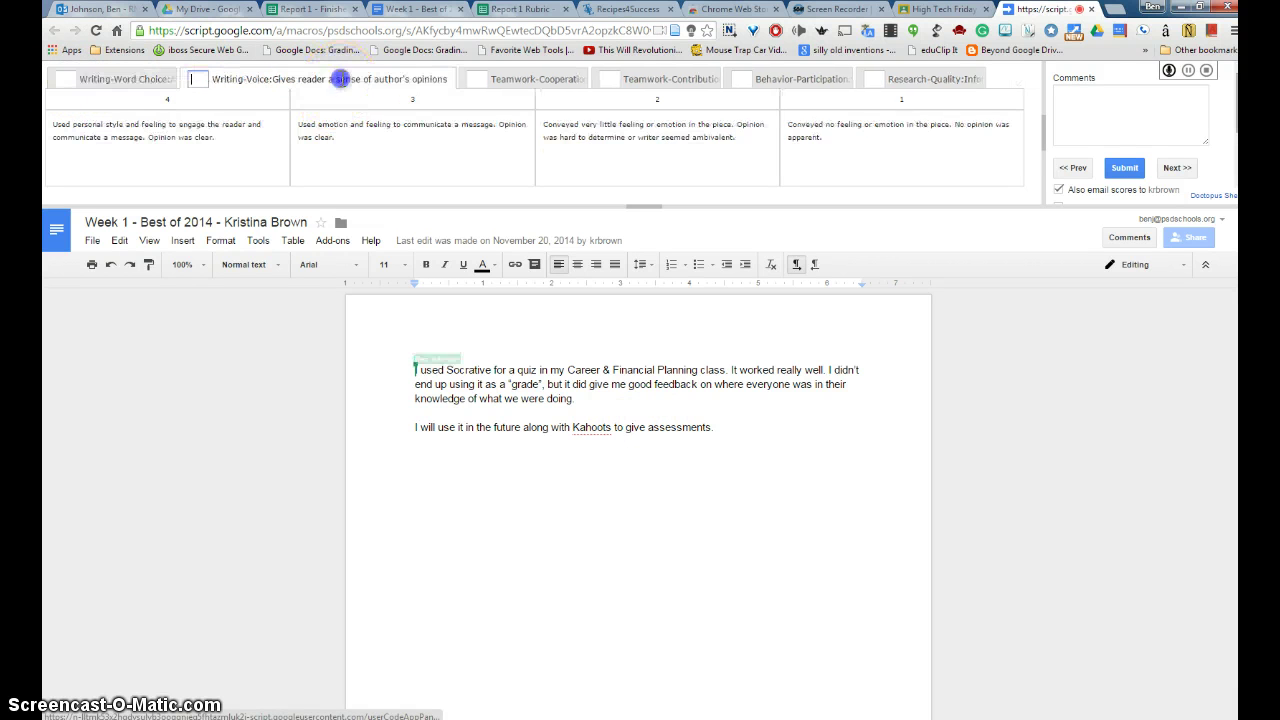
click(474, 77)
click(656, 79)
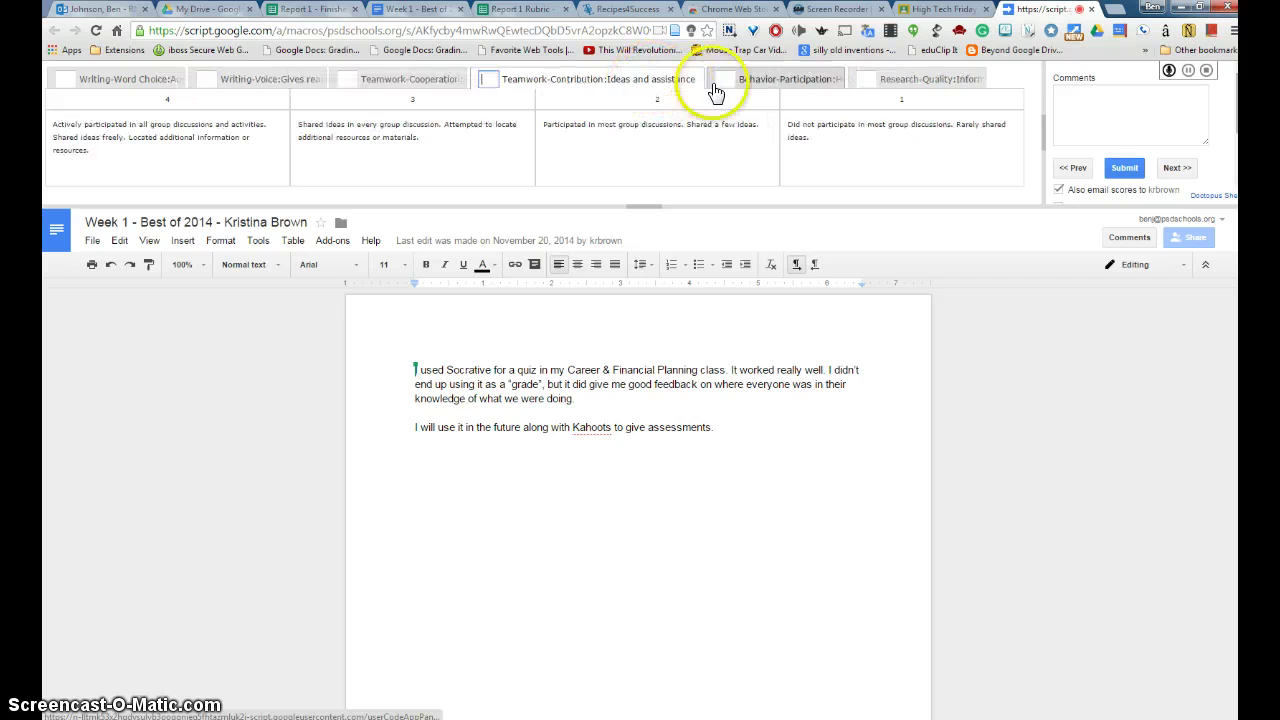
click(737, 80)
click(858, 80)
Step: Score both Writing categories, Word Choice and Voice, 4 and both Teamwork categories, Cooperation and Contribution, 1
click(67, 80)
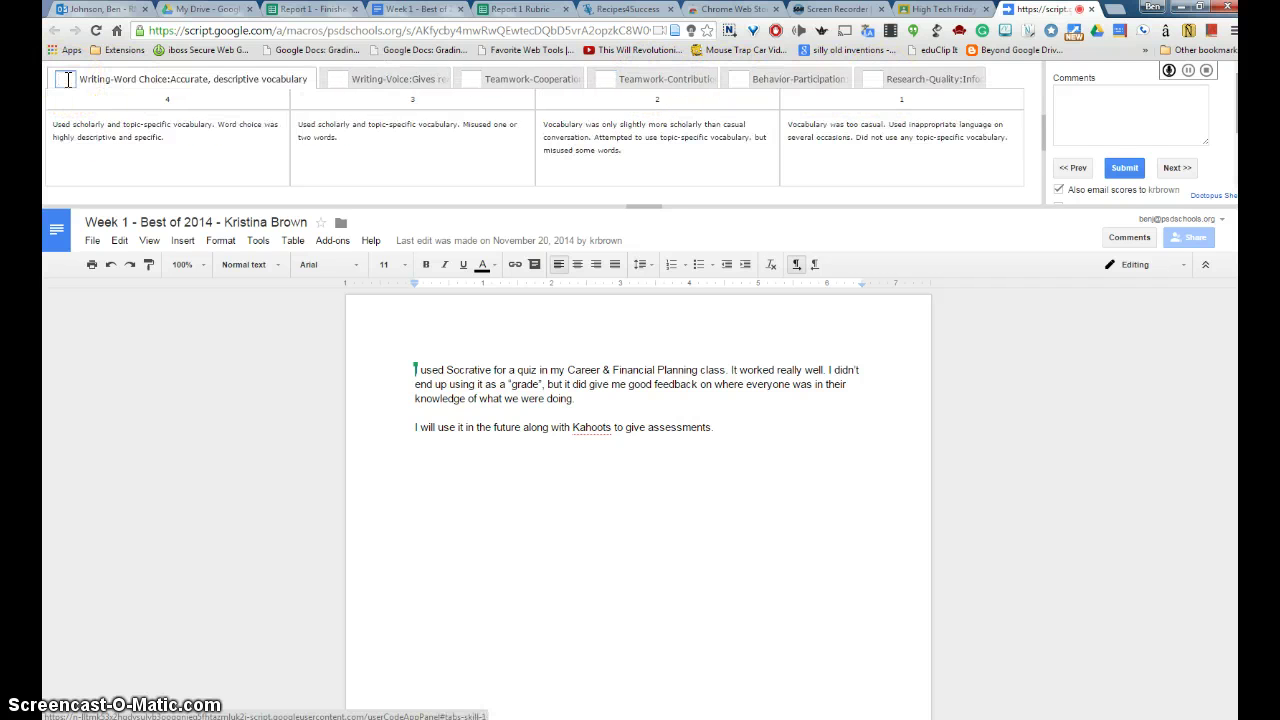
text(4)
click(341, 76)
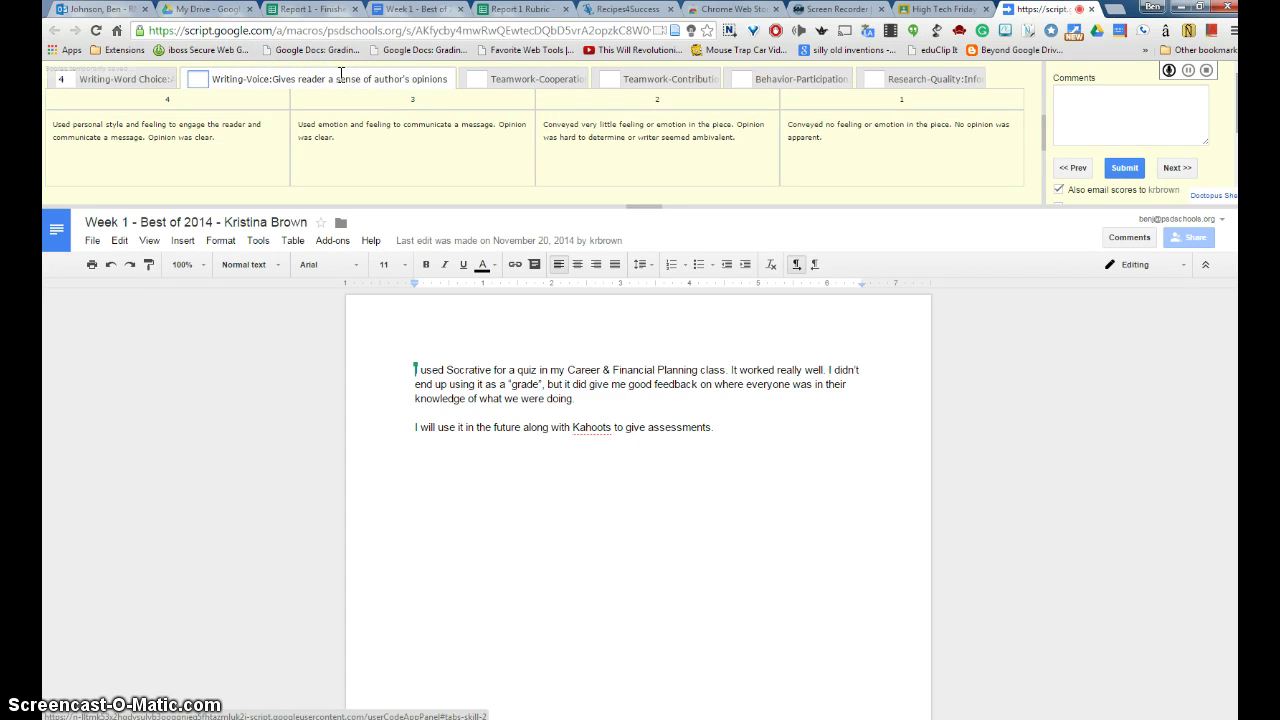
text(4)
click(475, 82)
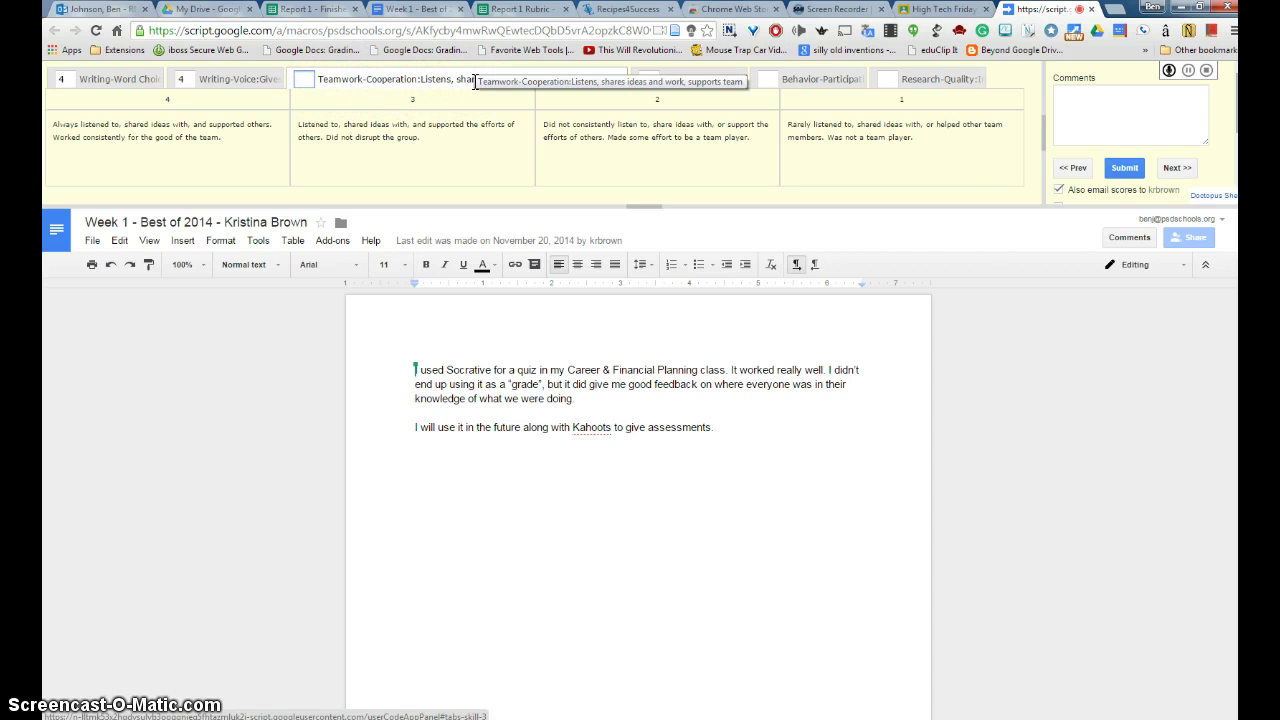
text(1)
click(655, 78)
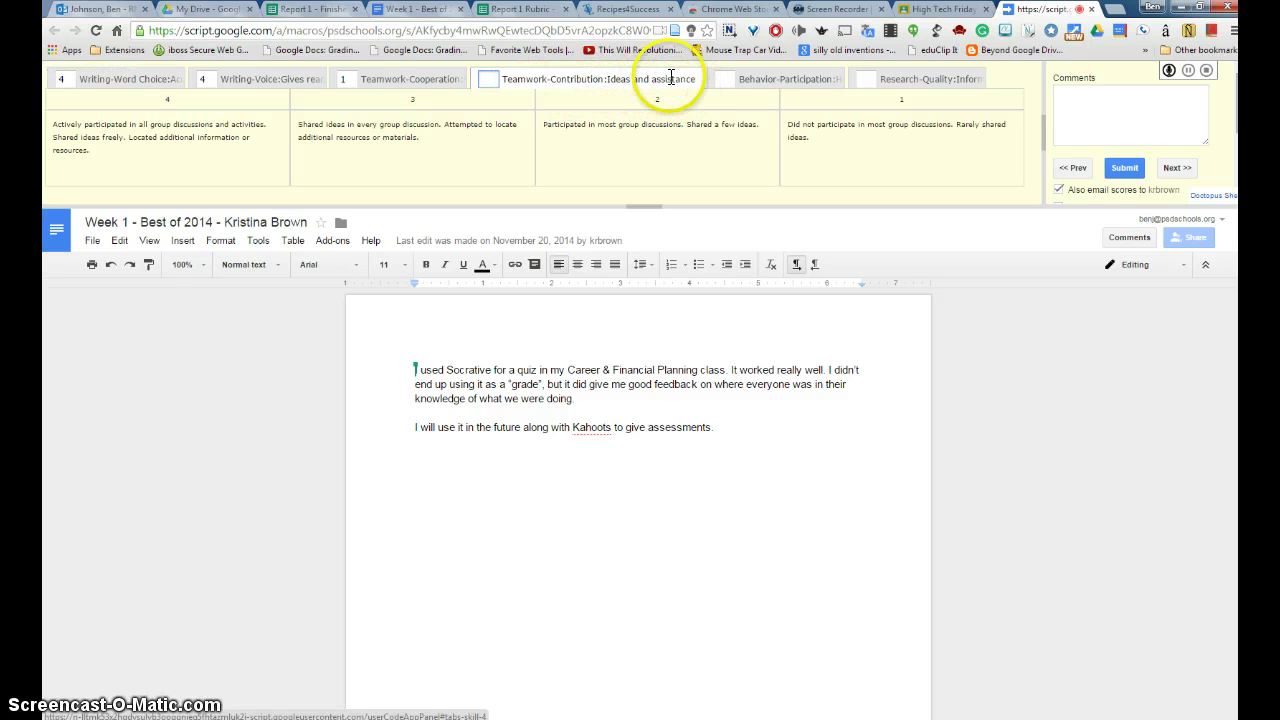
text(1)
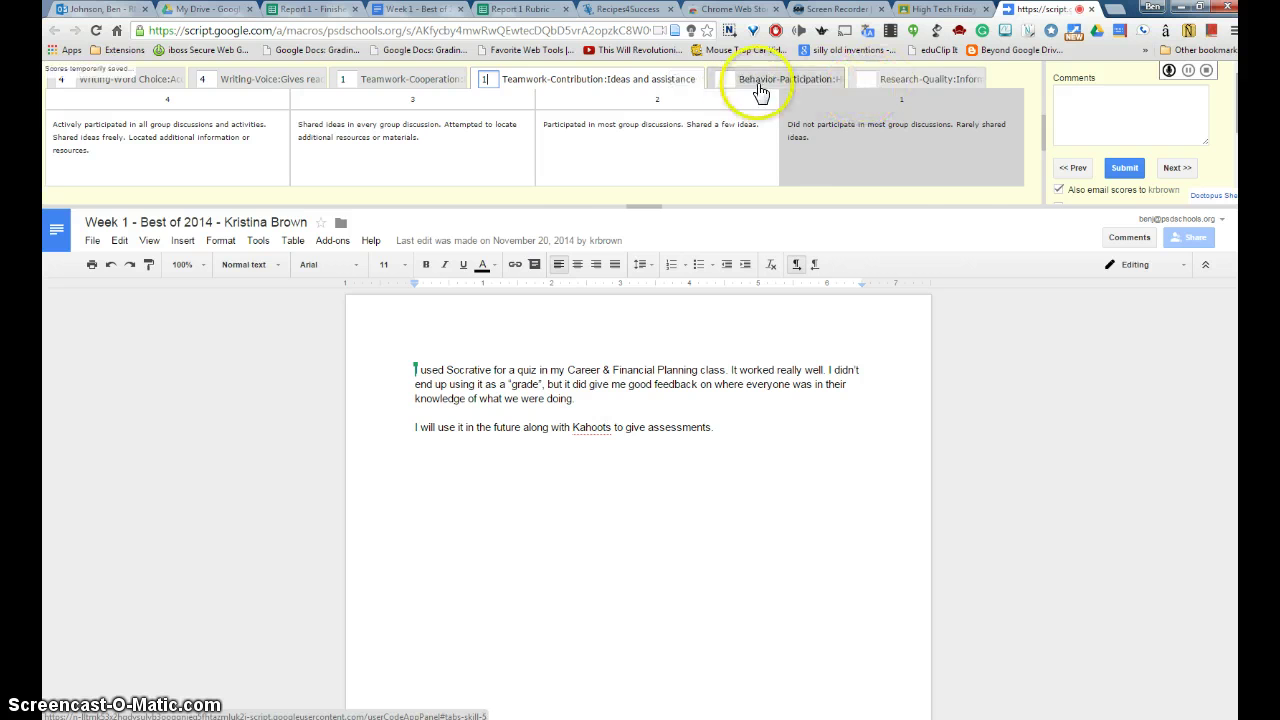
Step: Score Behavior-Participation 2 and Research-Quality 4 for the student's document
click(728, 78)
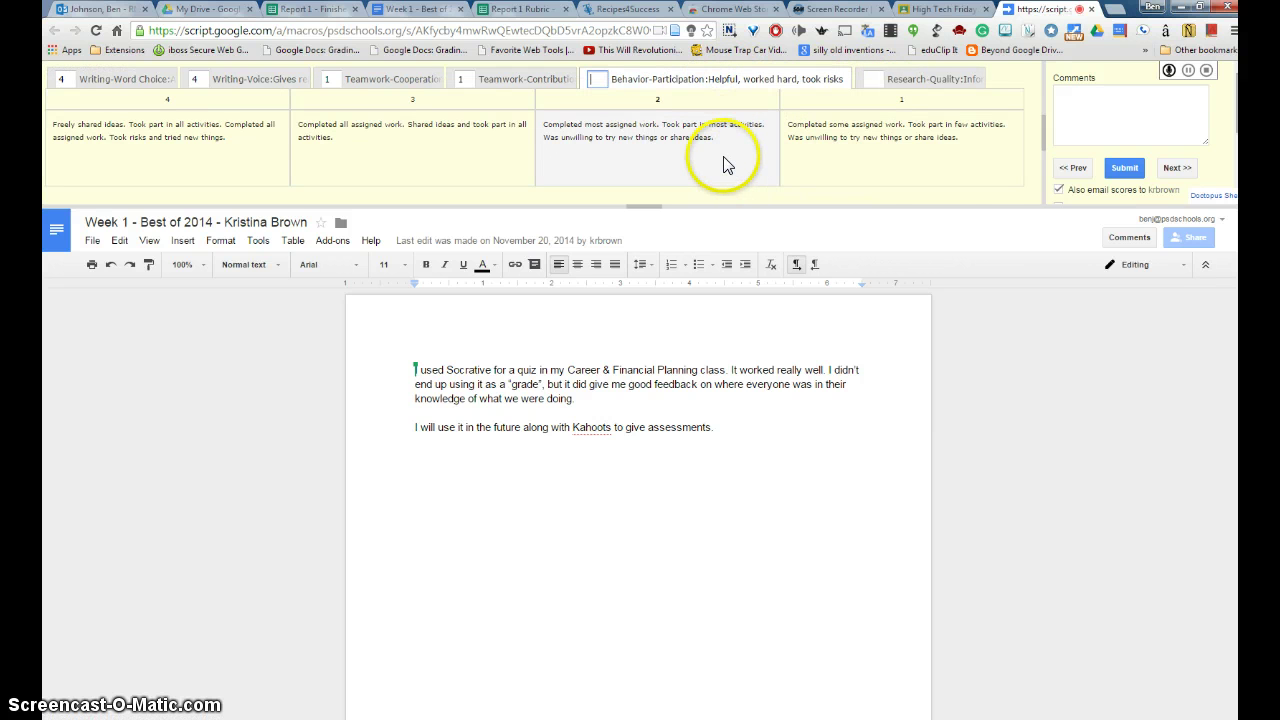
text(2)
click(876, 79)
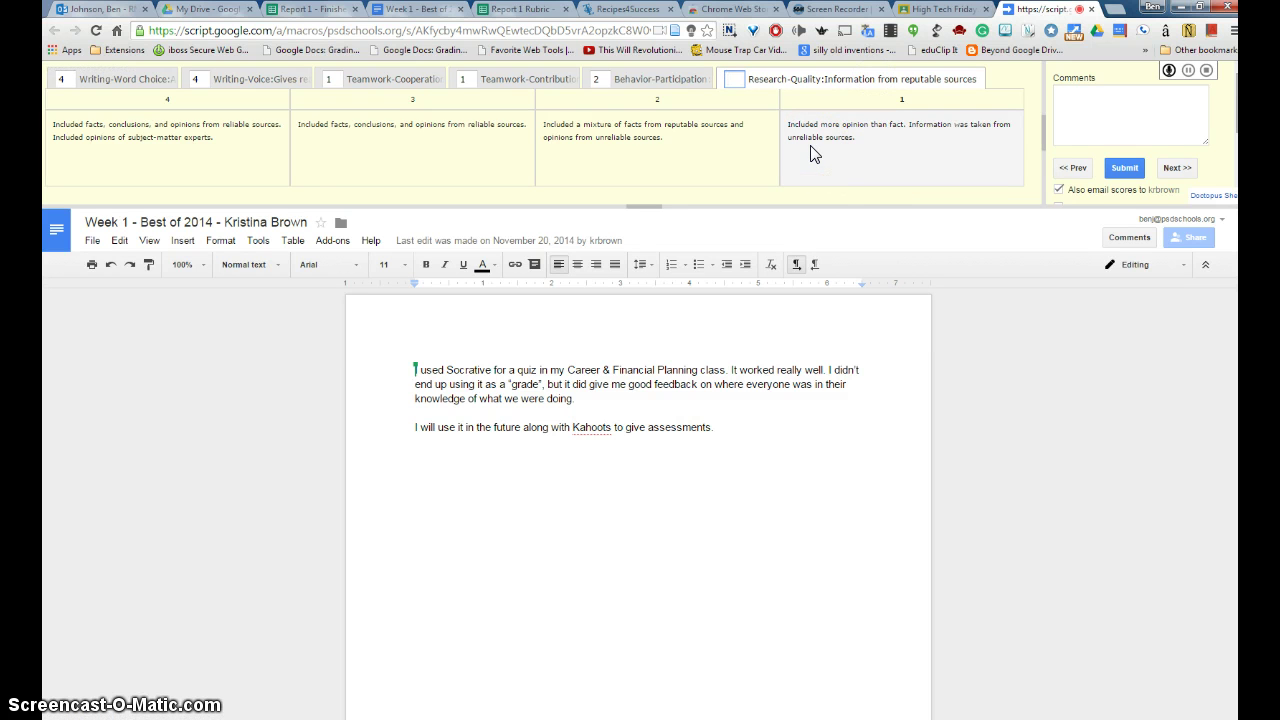
text(4)
Step: Write a "Great job" comment addressed to the student by first name in the Goobric comments
click(1074, 100)
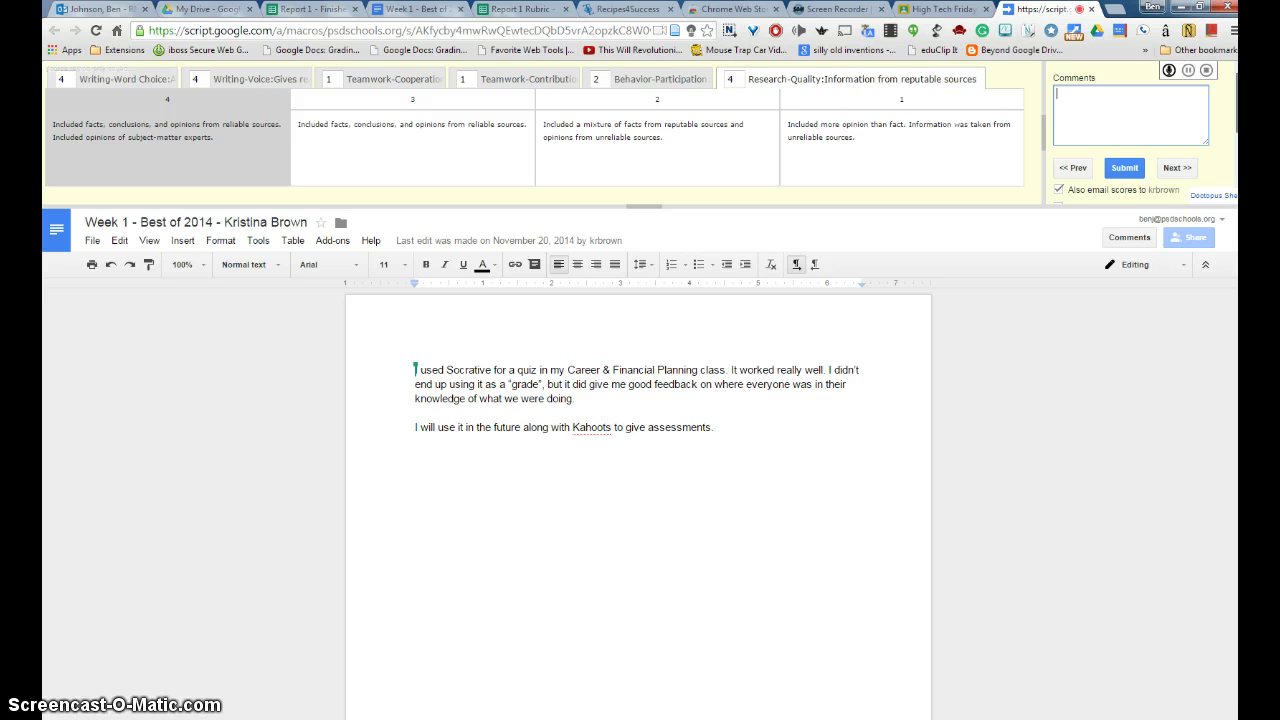
click(1169, 71)
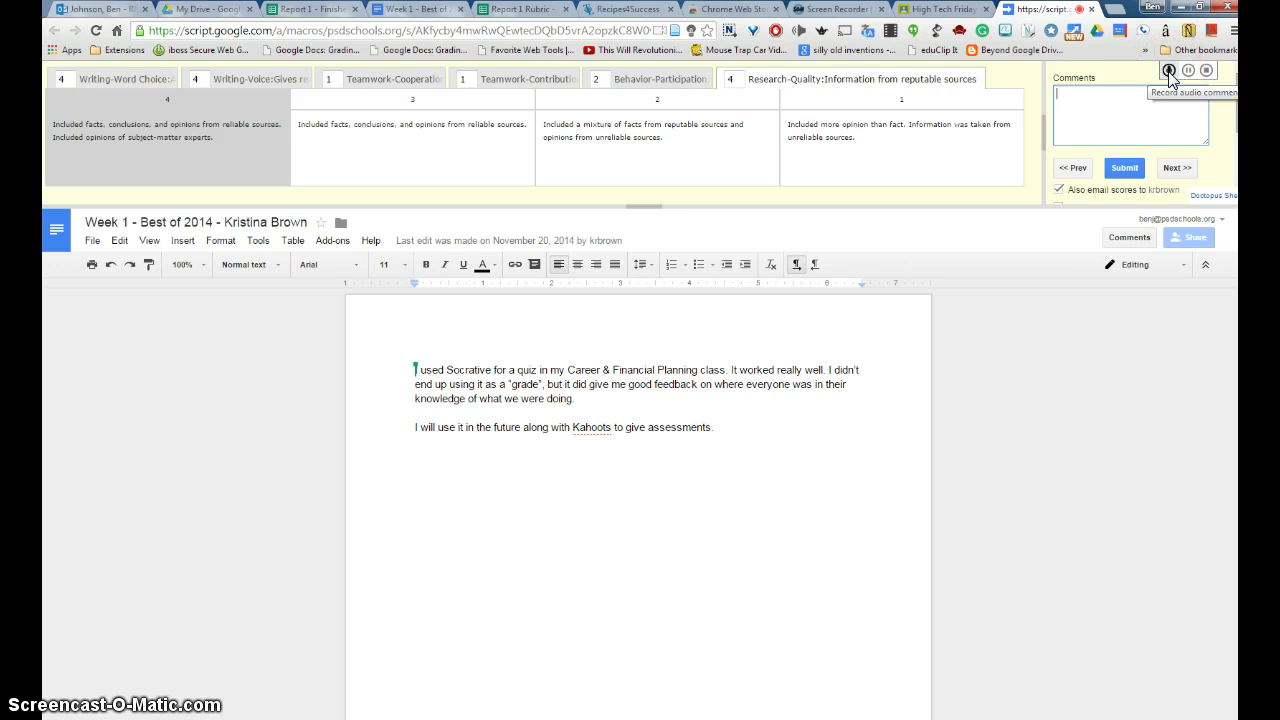
click(1169, 71)
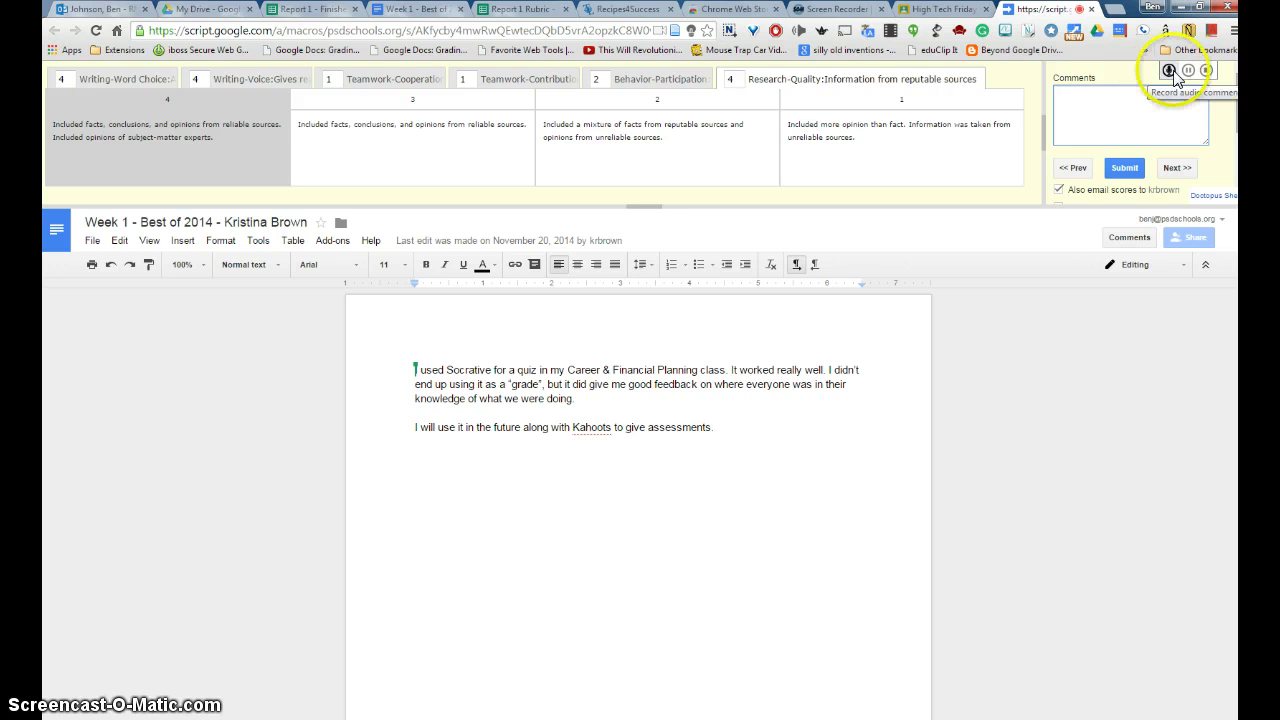
click(1070, 100)
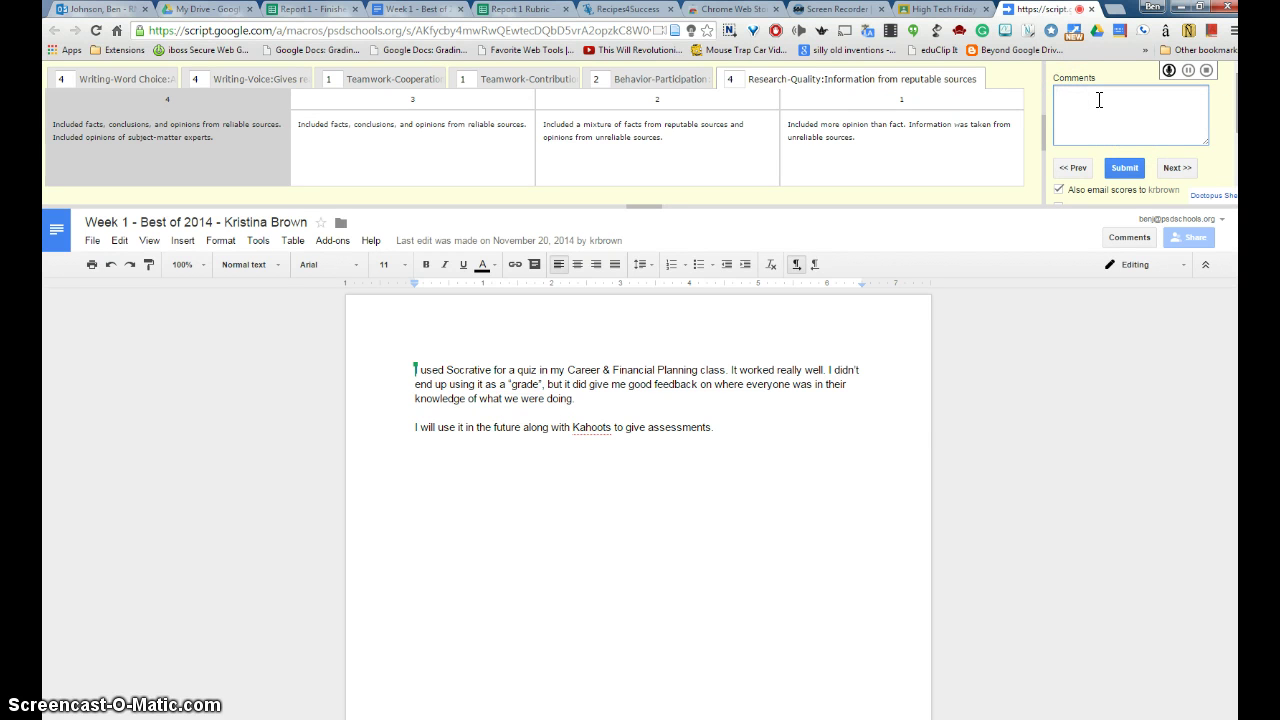
drag(1237, 109, 1237, 137)
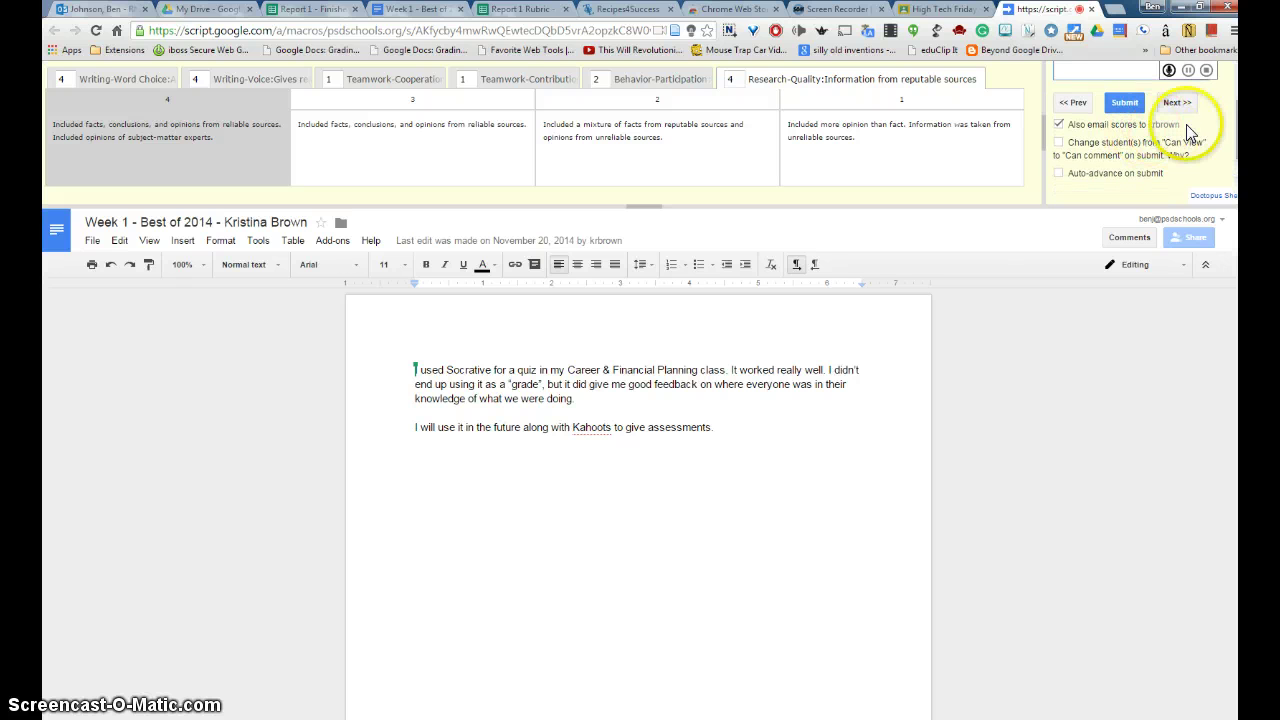
scroll(1130, 130, up, 1)
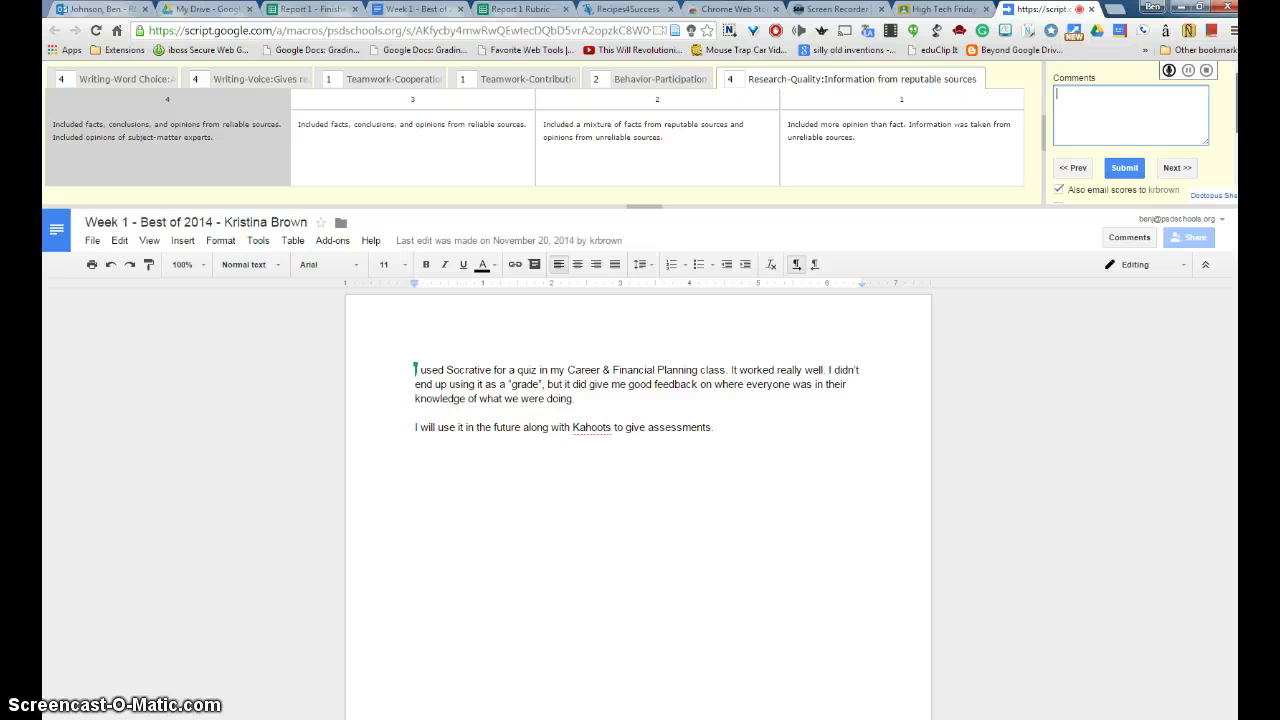
click(1070, 92)
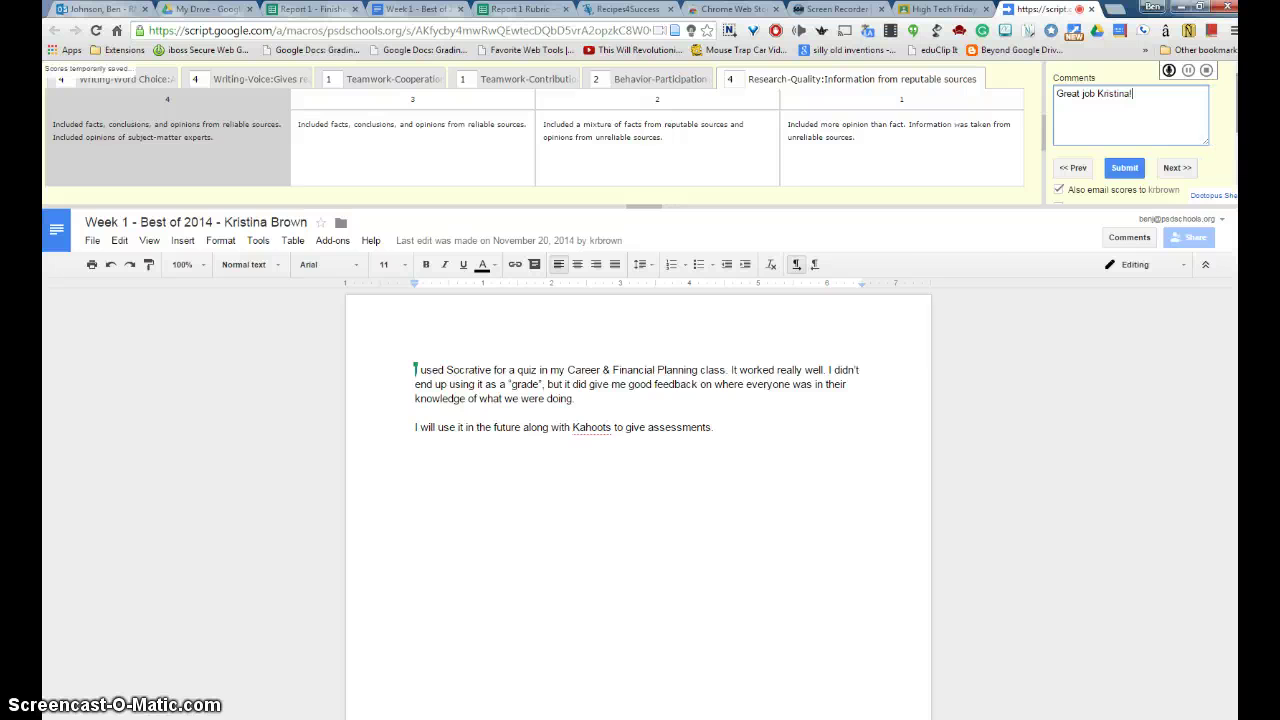
Step: Enable auto-advance on submit and the change of students from "Can View" to "Can comment" on submit
drag(1237, 112, 1237, 140)
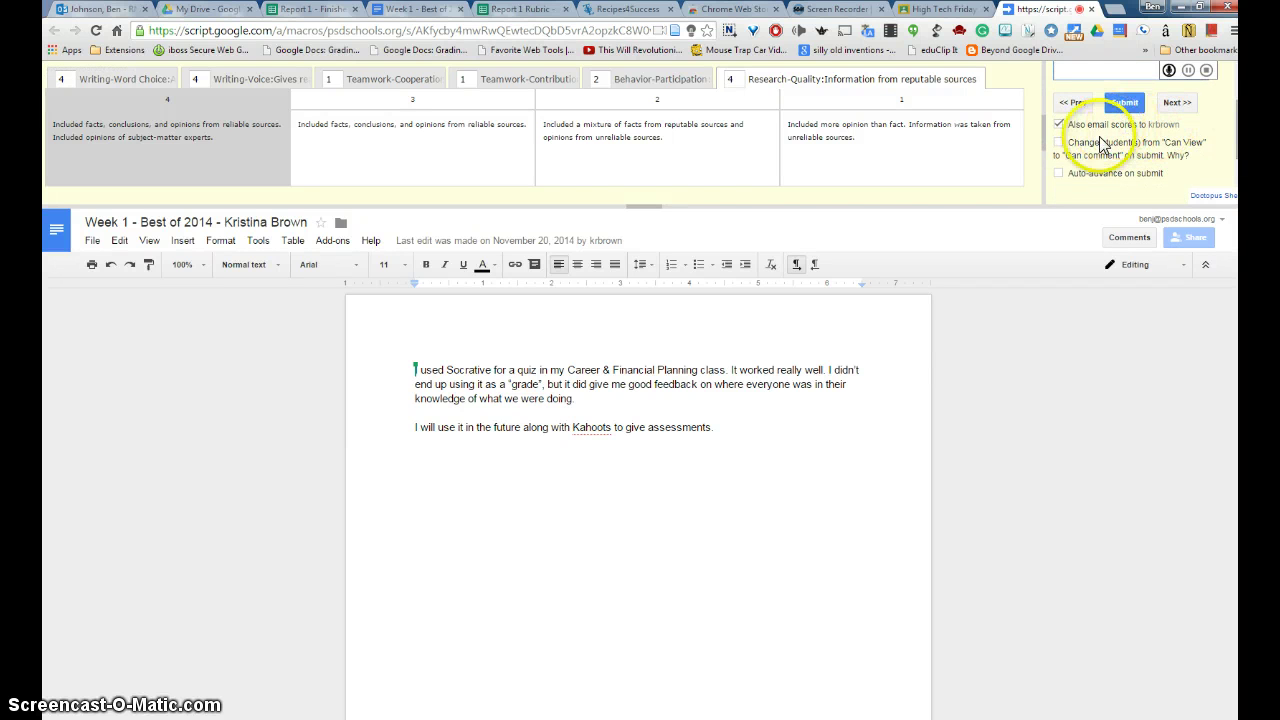
click(1058, 173)
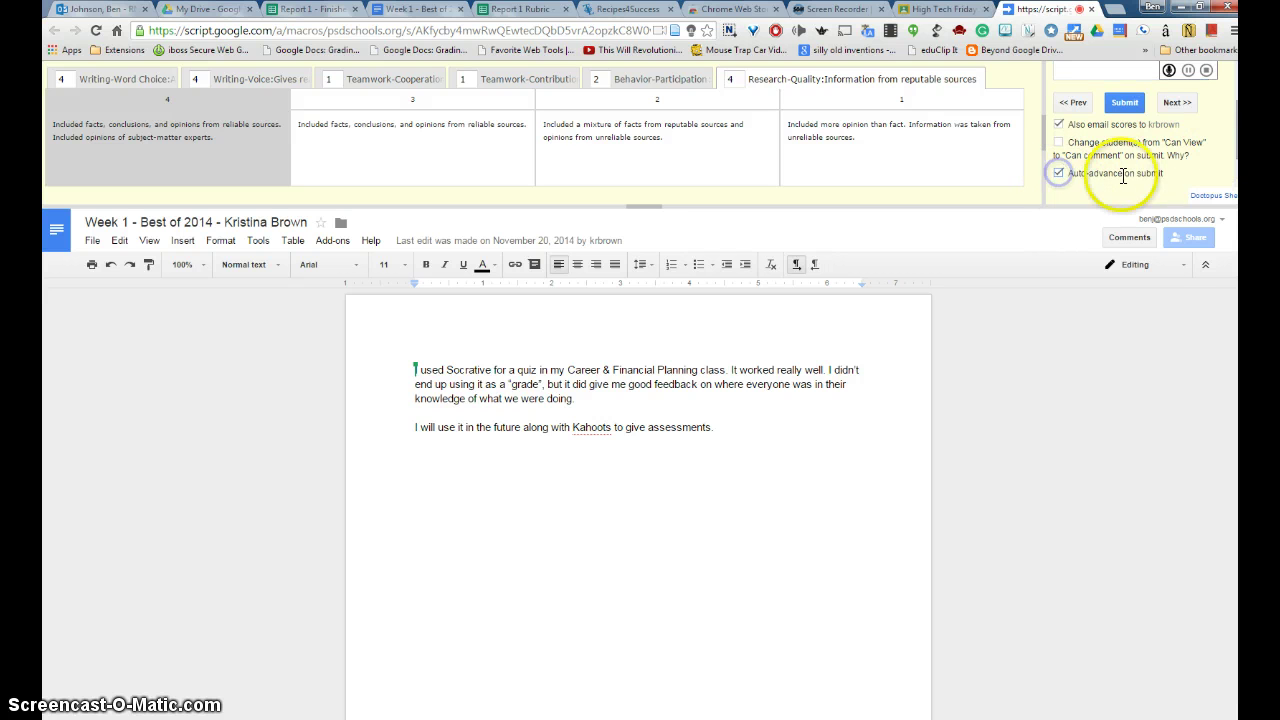
click(1058, 142)
Step: Add a second comment line reading "Please ignore this. Just testing" and submit the first student's scores
drag(1241, 140, 1241, 113)
click(1150, 94)
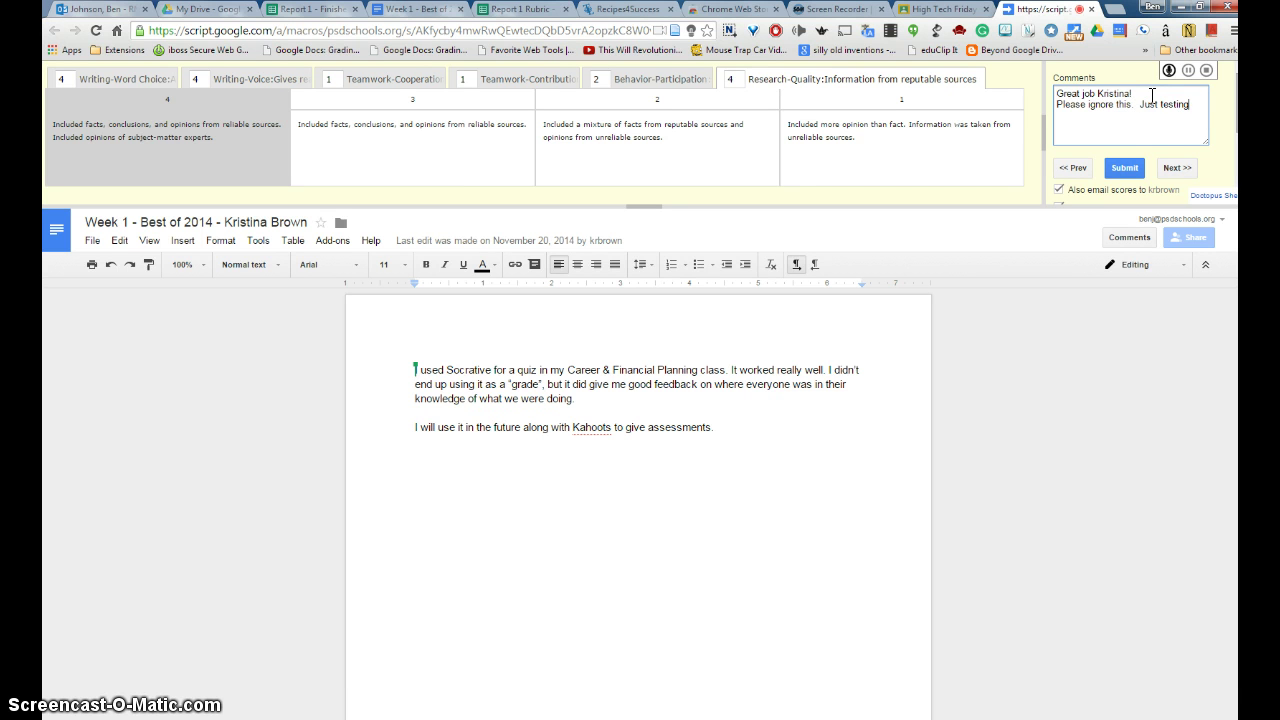
click(1125, 168)
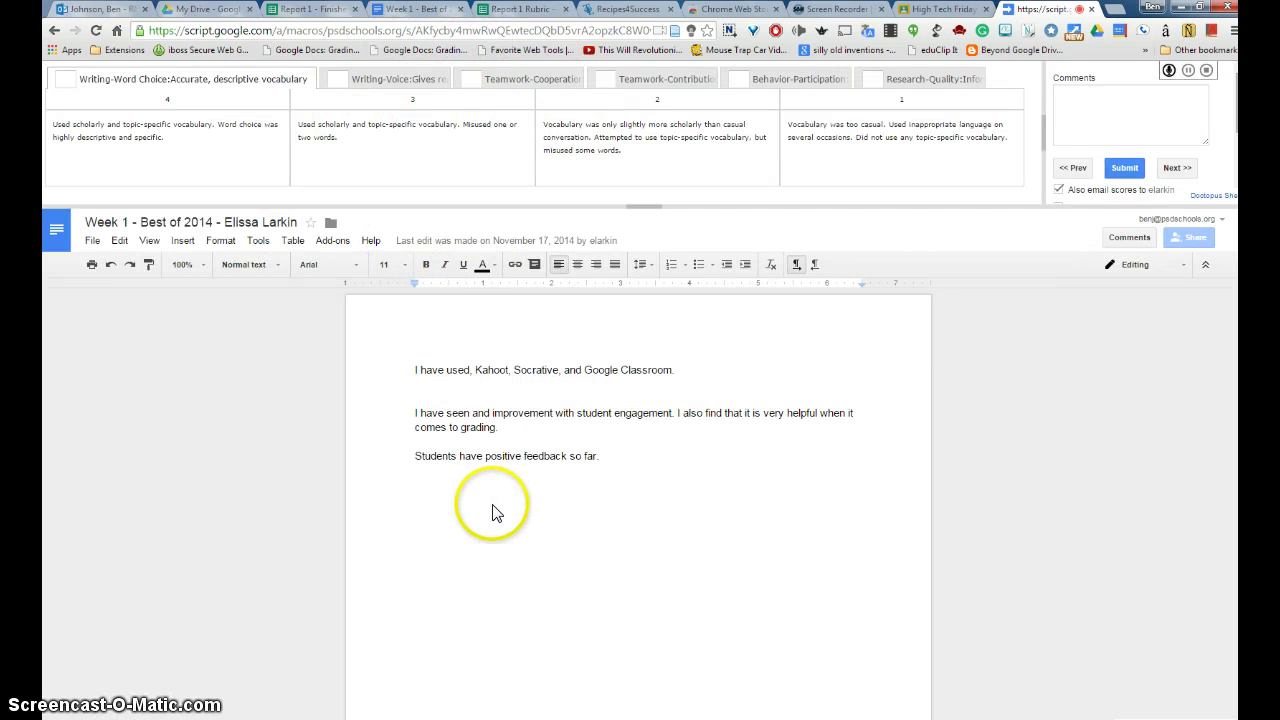
Step: Score the second student's Writing-Word Choice 3, Writing-Voice 4, and both Teamwork categories, Cooperation and Contribution, 4
click(61, 78)
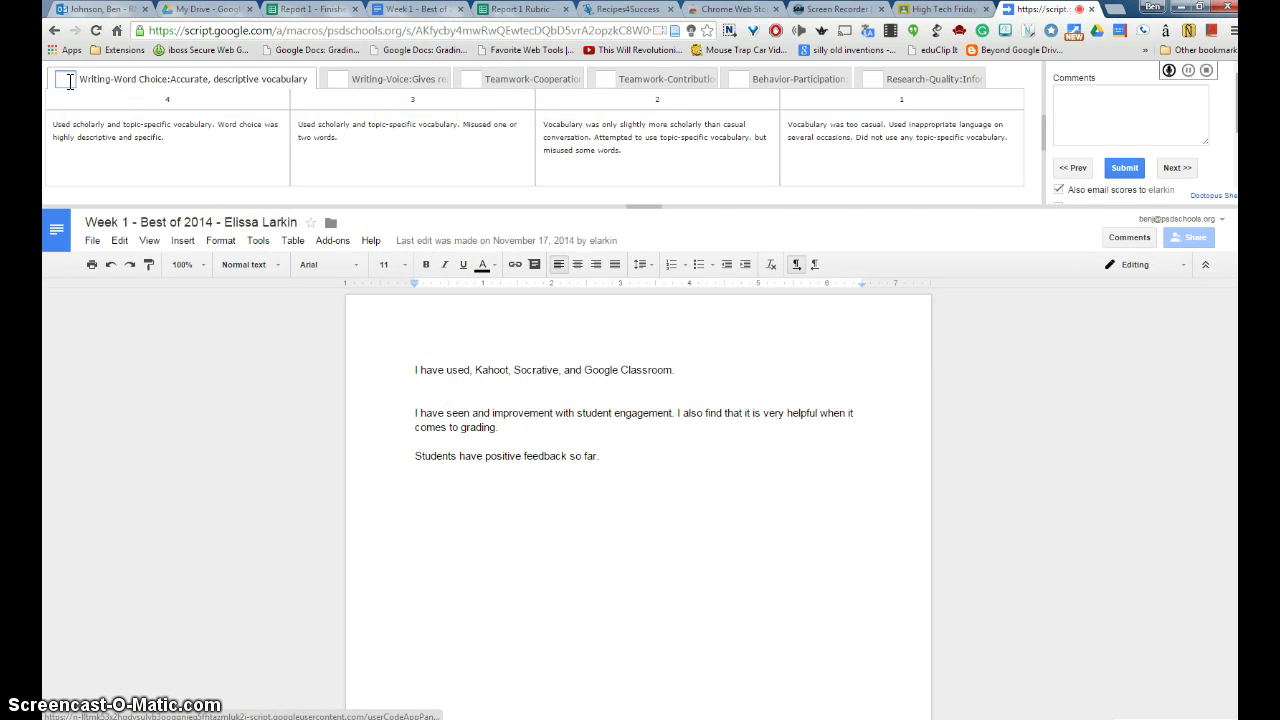
text(3)
click(329, 80)
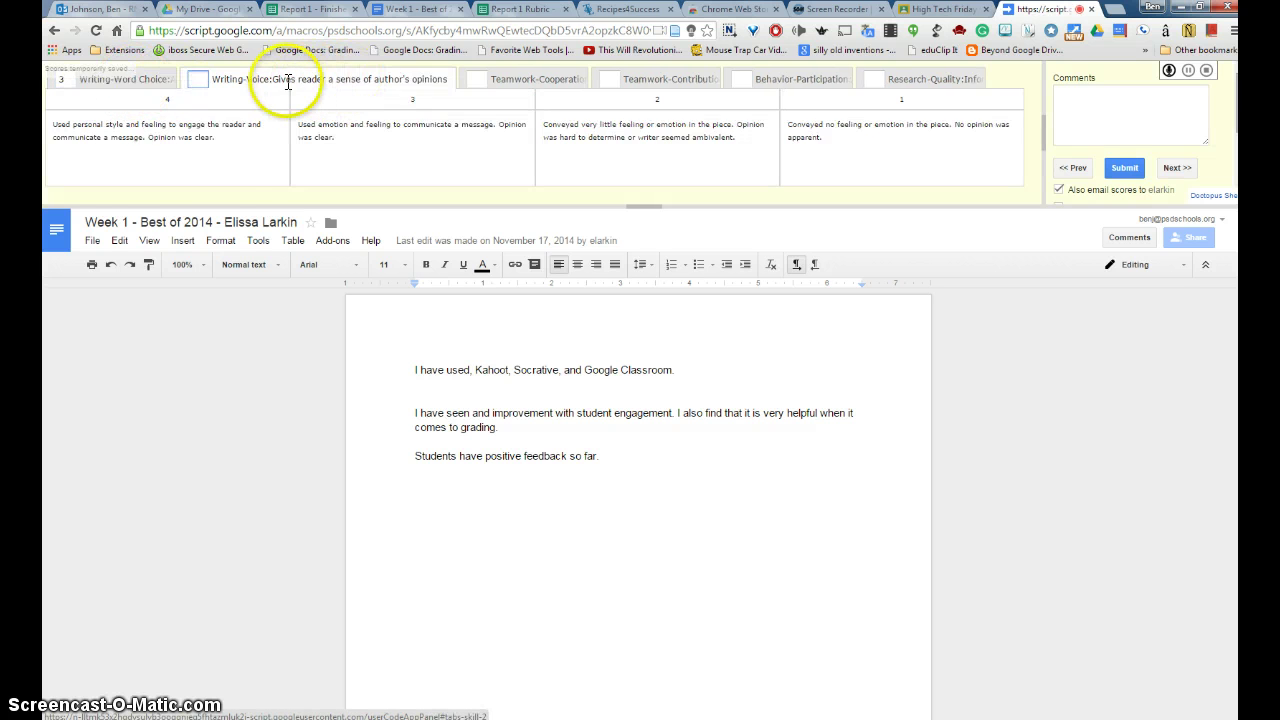
text(4)
click(470, 78)
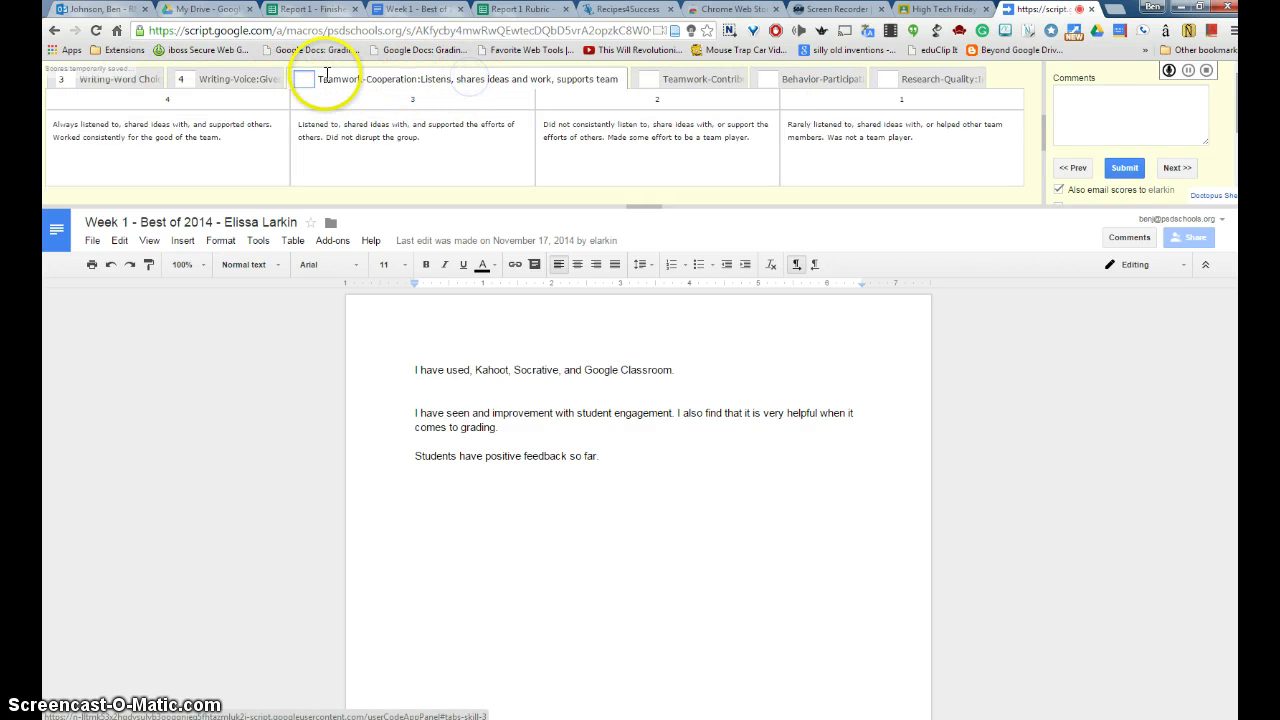
text(4)
click(652, 80)
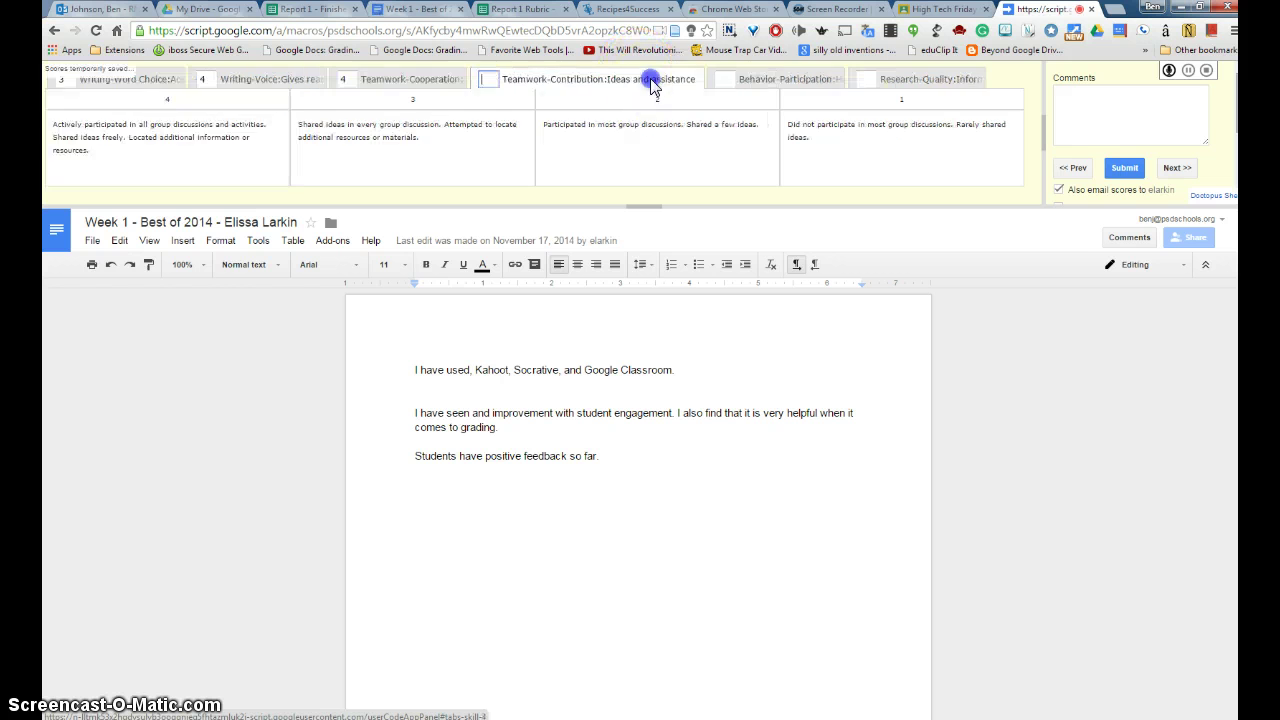
text(4)
Step: Score Behavior-Participation 4 and Research-Quality 1 for the second student
click(722, 78)
text(4)
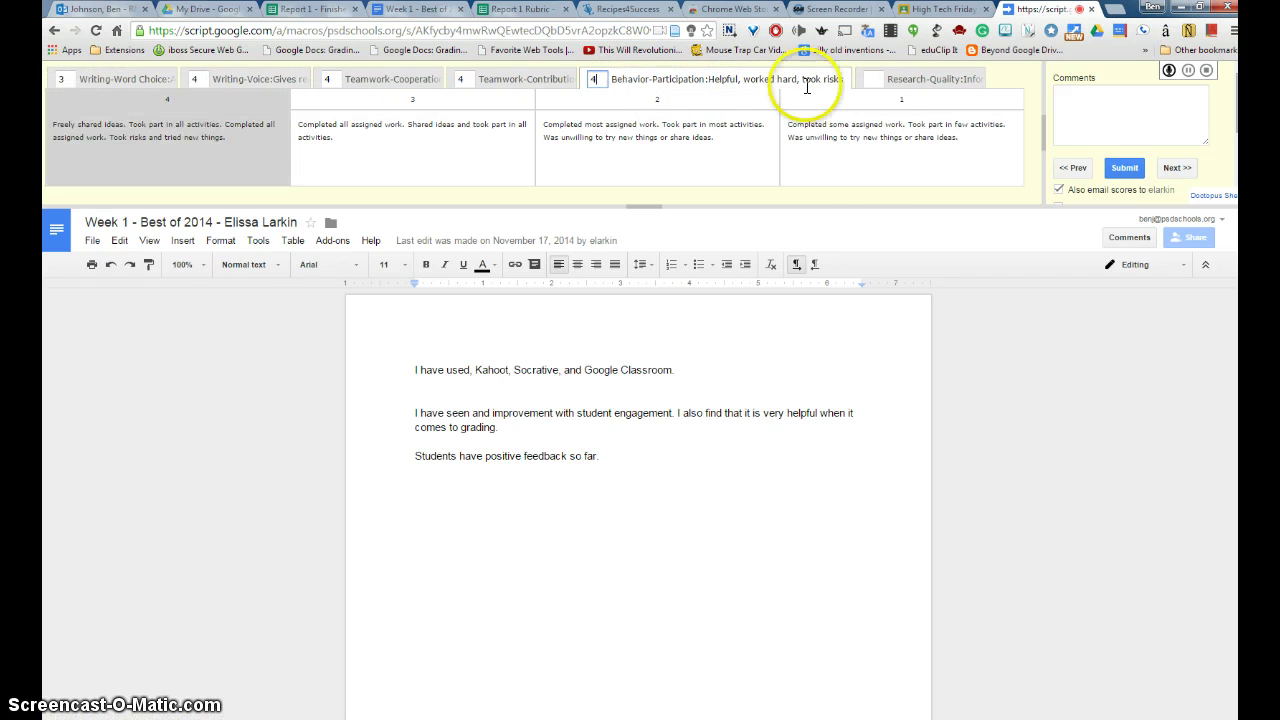
click(860, 78)
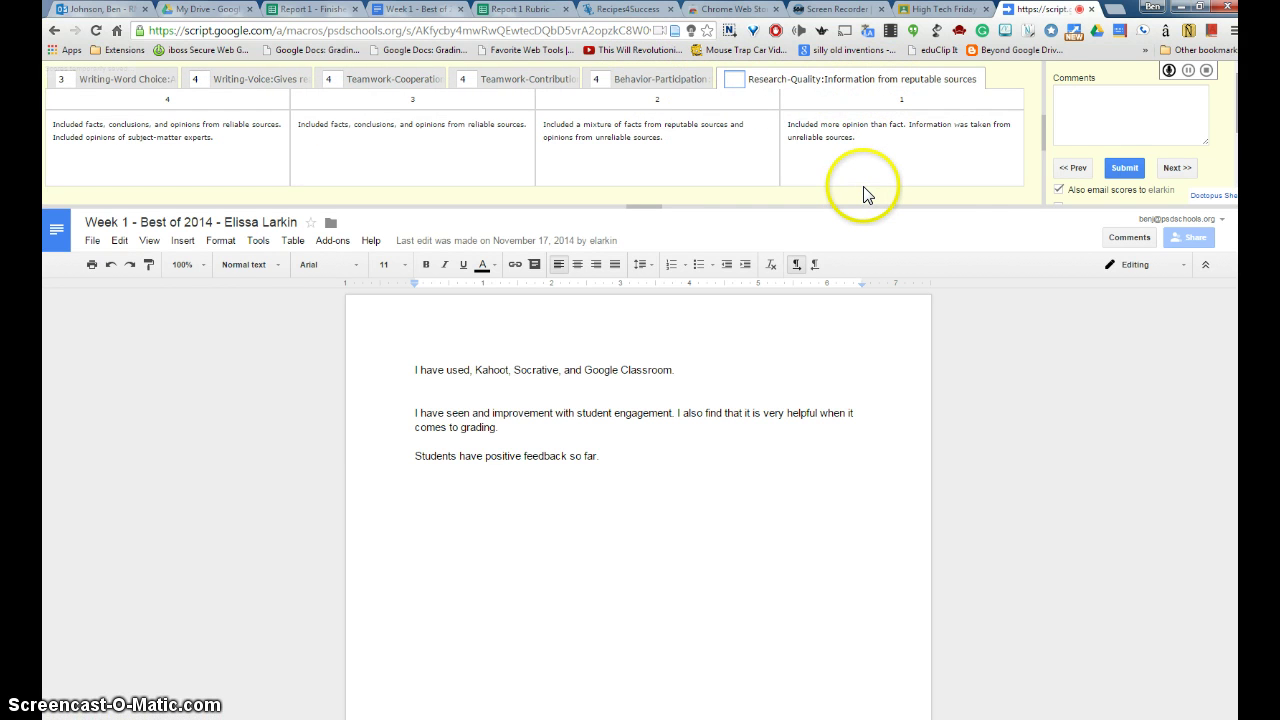
click(866, 185)
Step: Add the comment "Please ignore this." and submit the second student's scores
click(1095, 104)
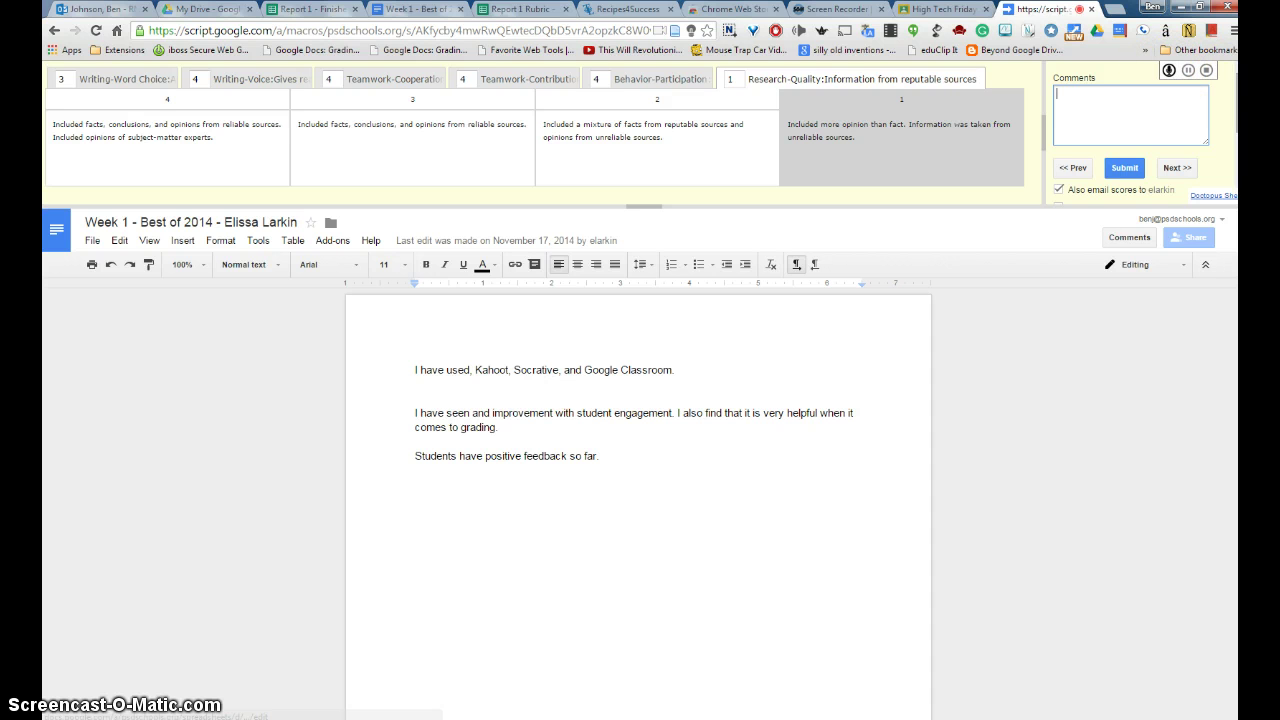
text(ease ignore this.)
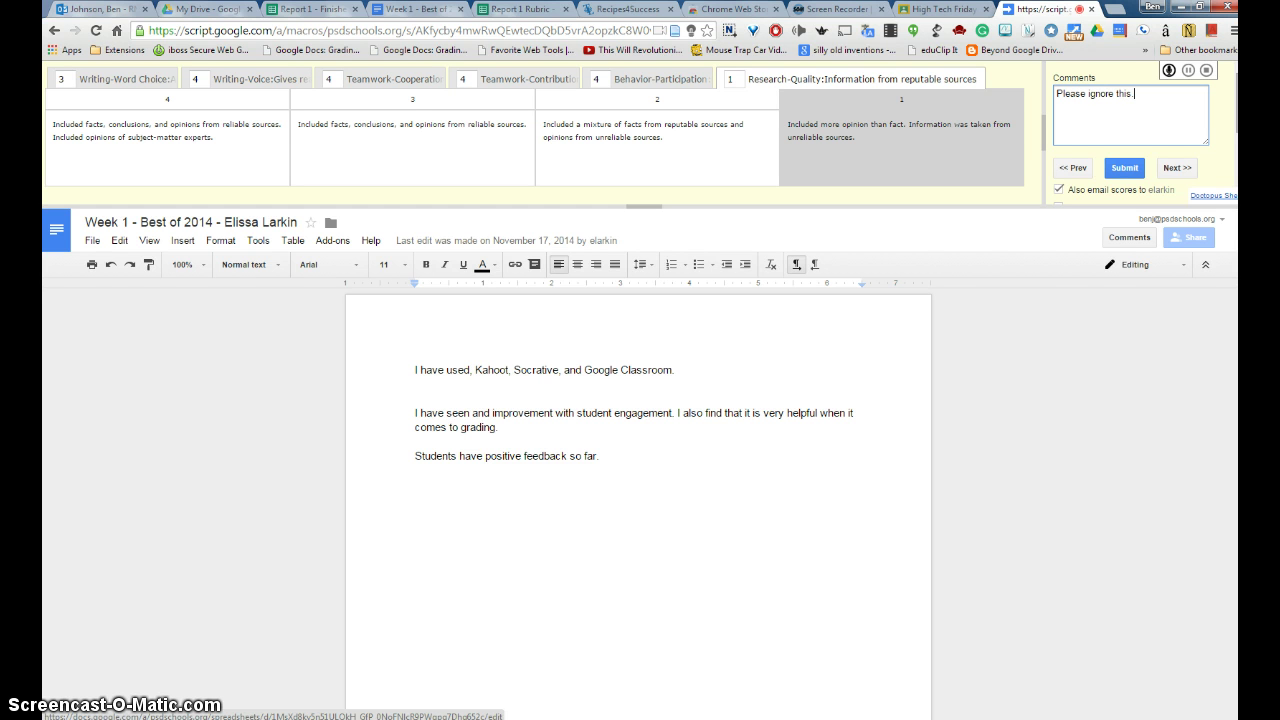
click(1124, 167)
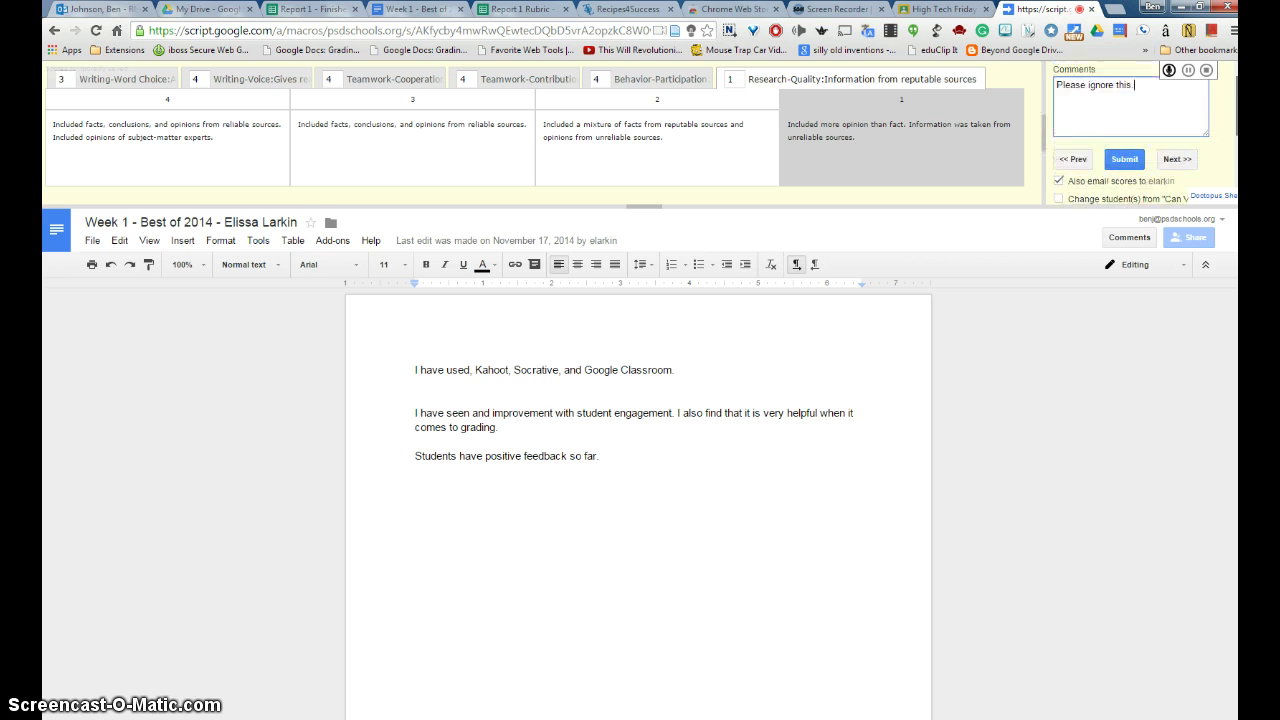
click(1116, 170)
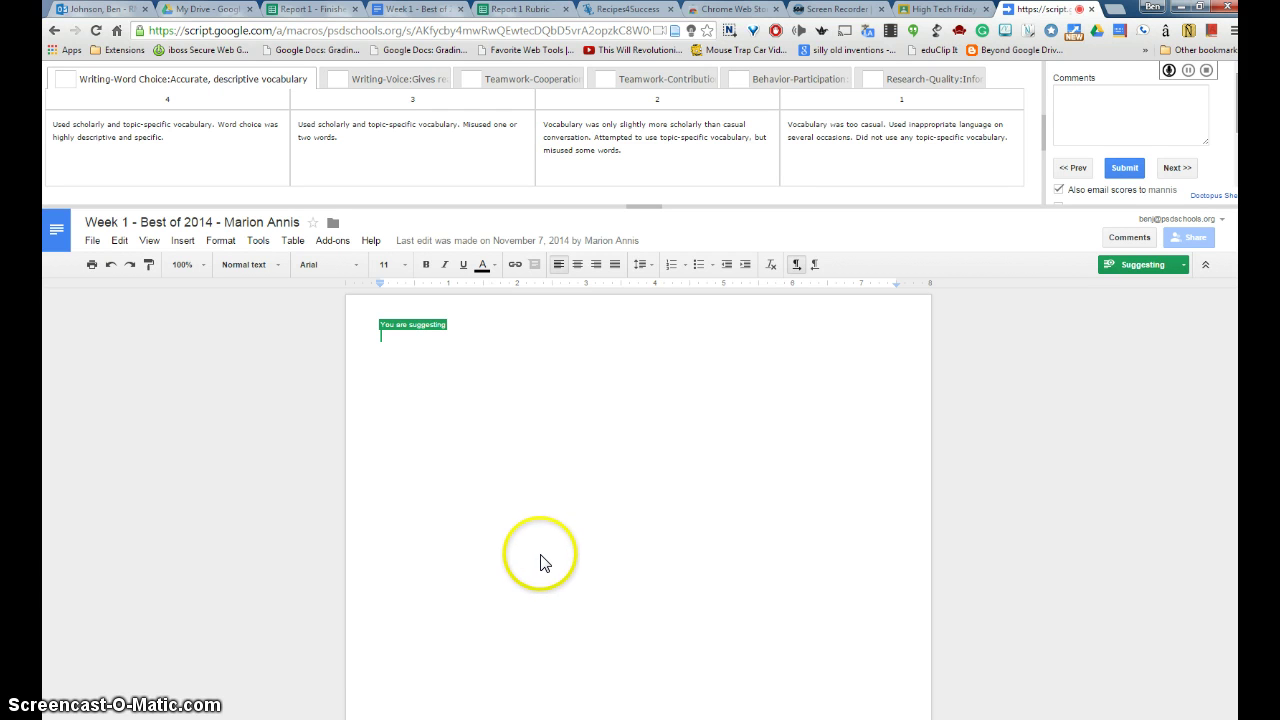
Step: Return to the Report 1 - Finished Rubric Scores spreadsheet and examine the submitted scores on the rubricScores sheet
click(320, 12)
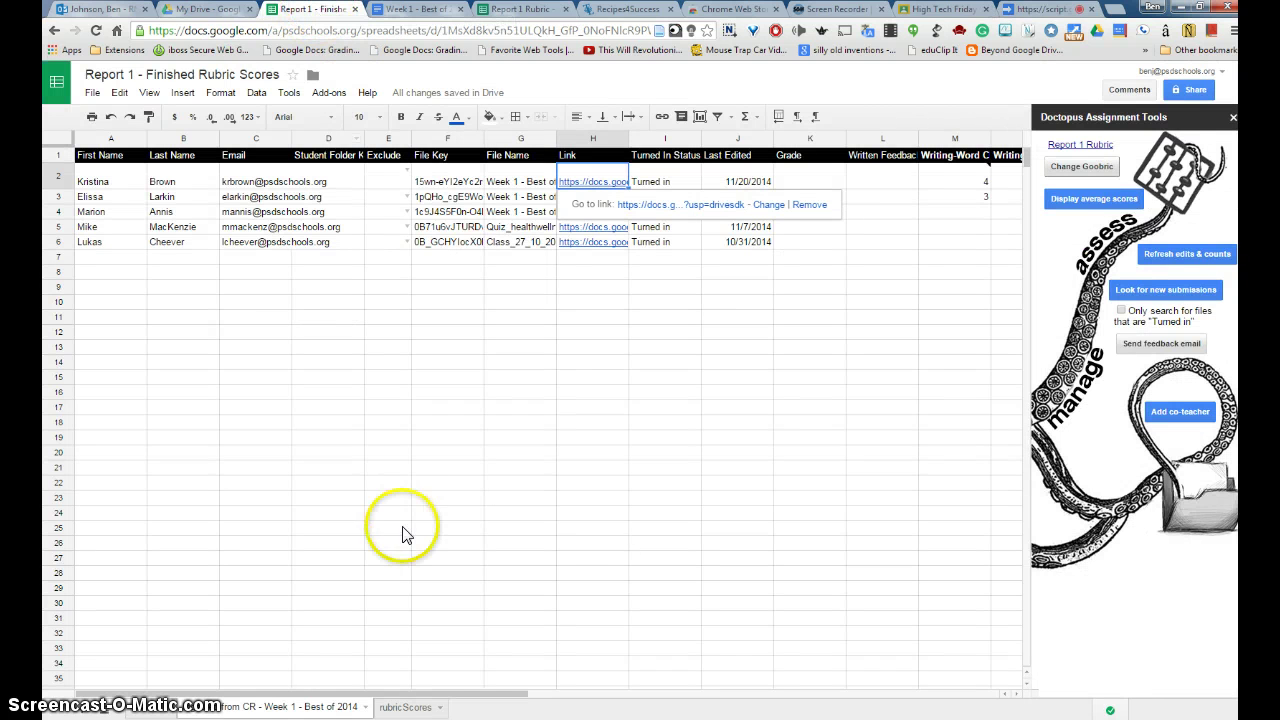
drag(474, 703, 371, 690)
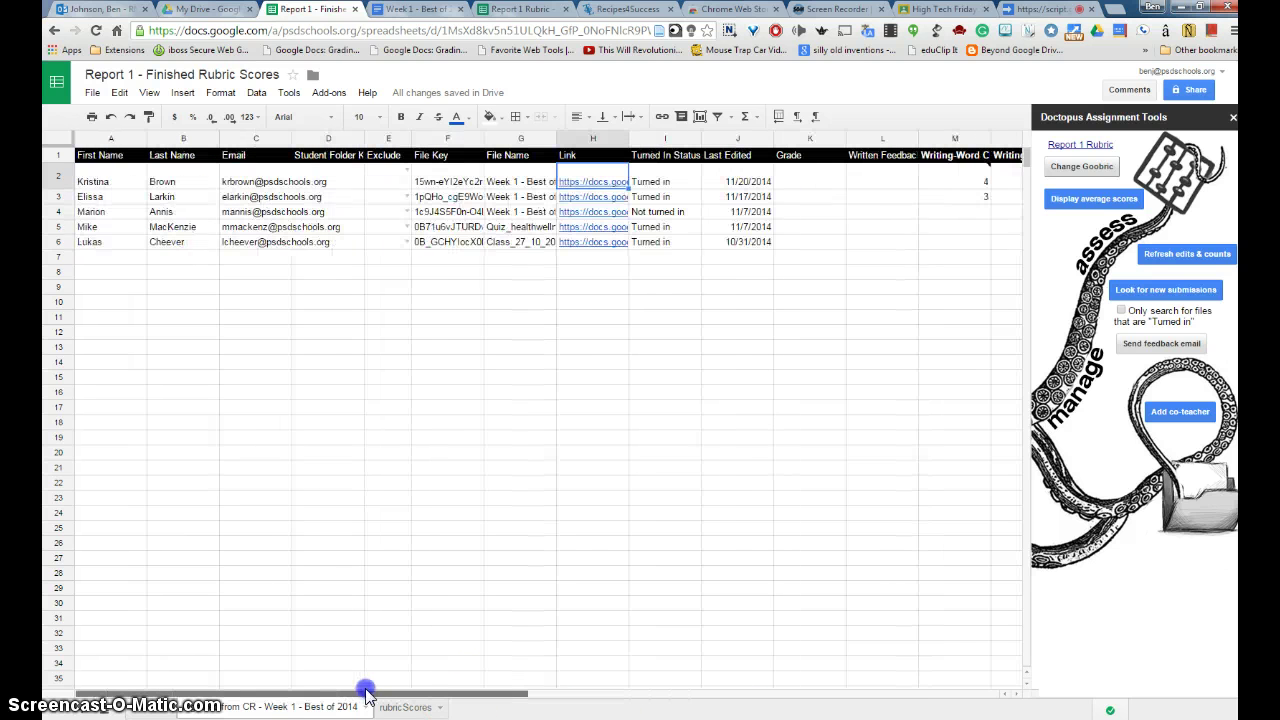
click(405, 707)
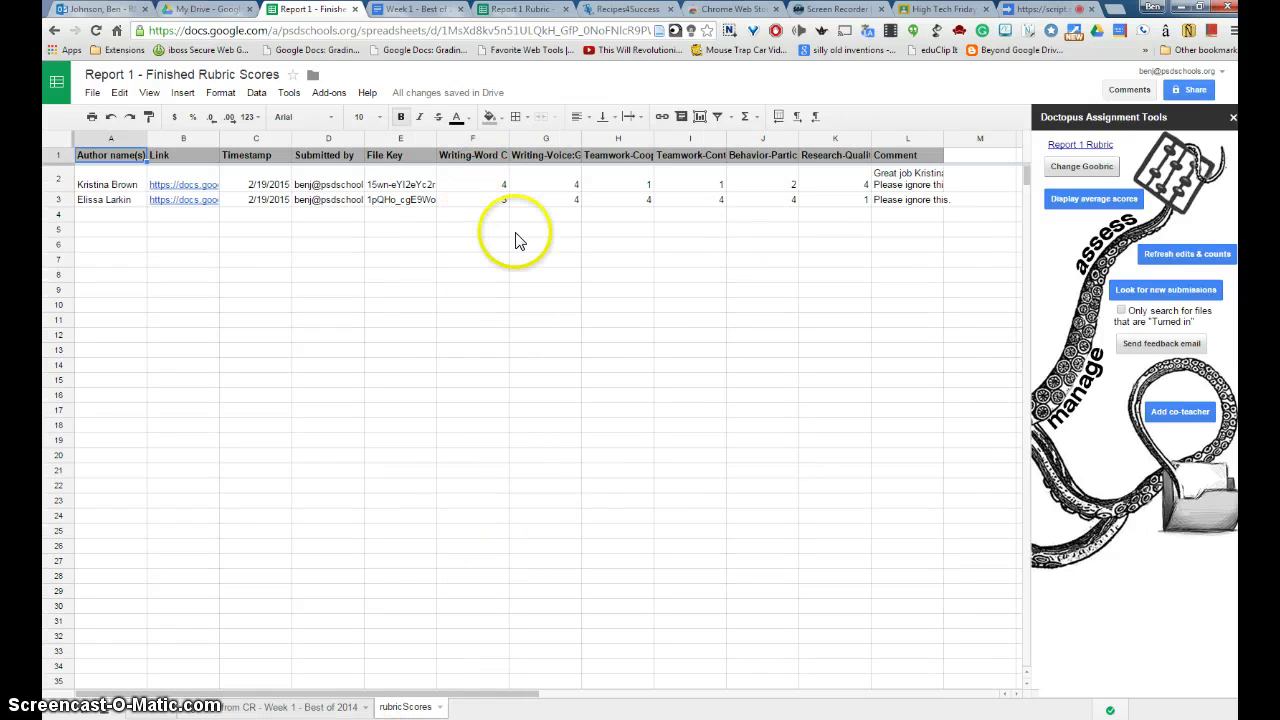
Step: Display the average rubric scores with Doctopus and reopen the rubricScores sheet to review each submission
click(1099, 204)
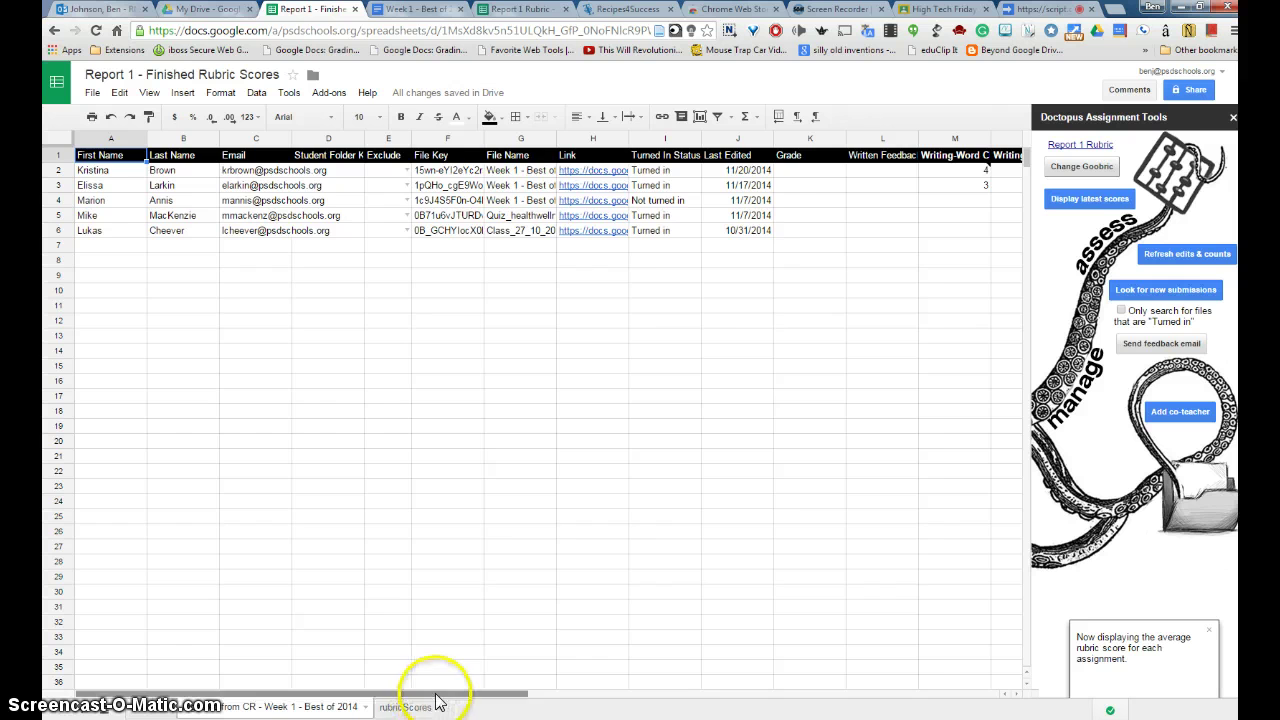
drag(420, 694, 392, 685)
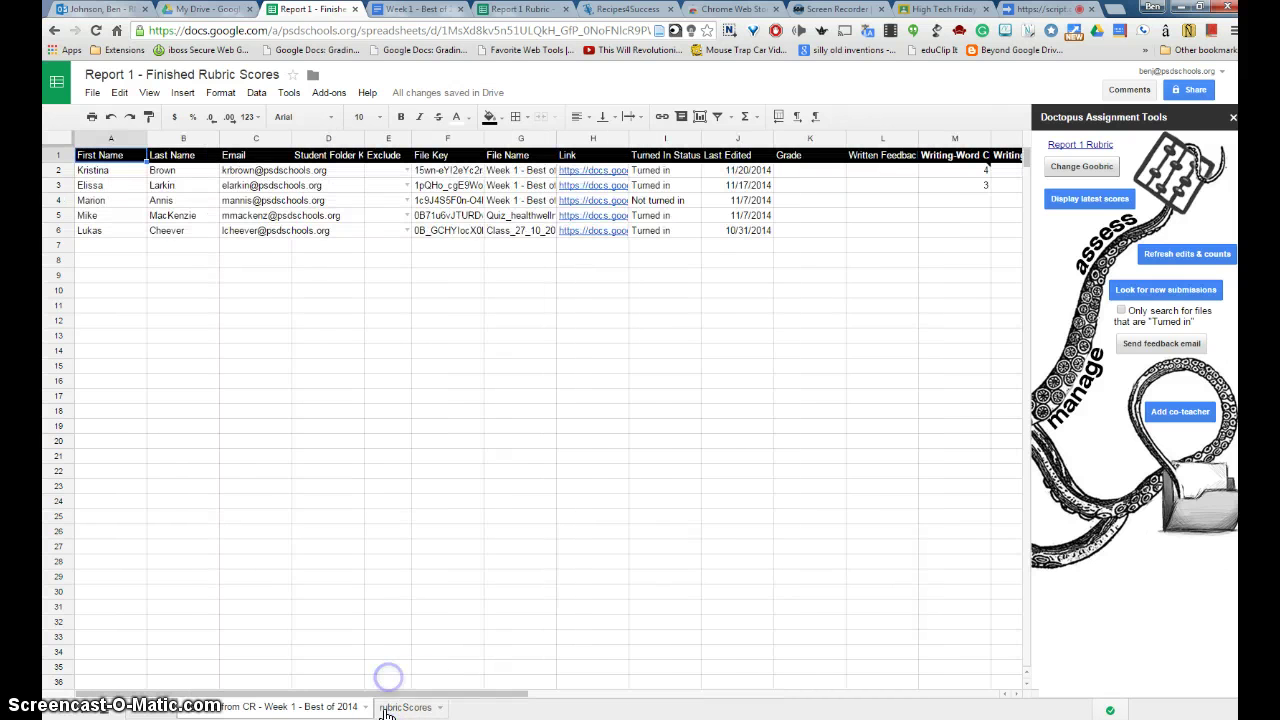
click(405, 707)
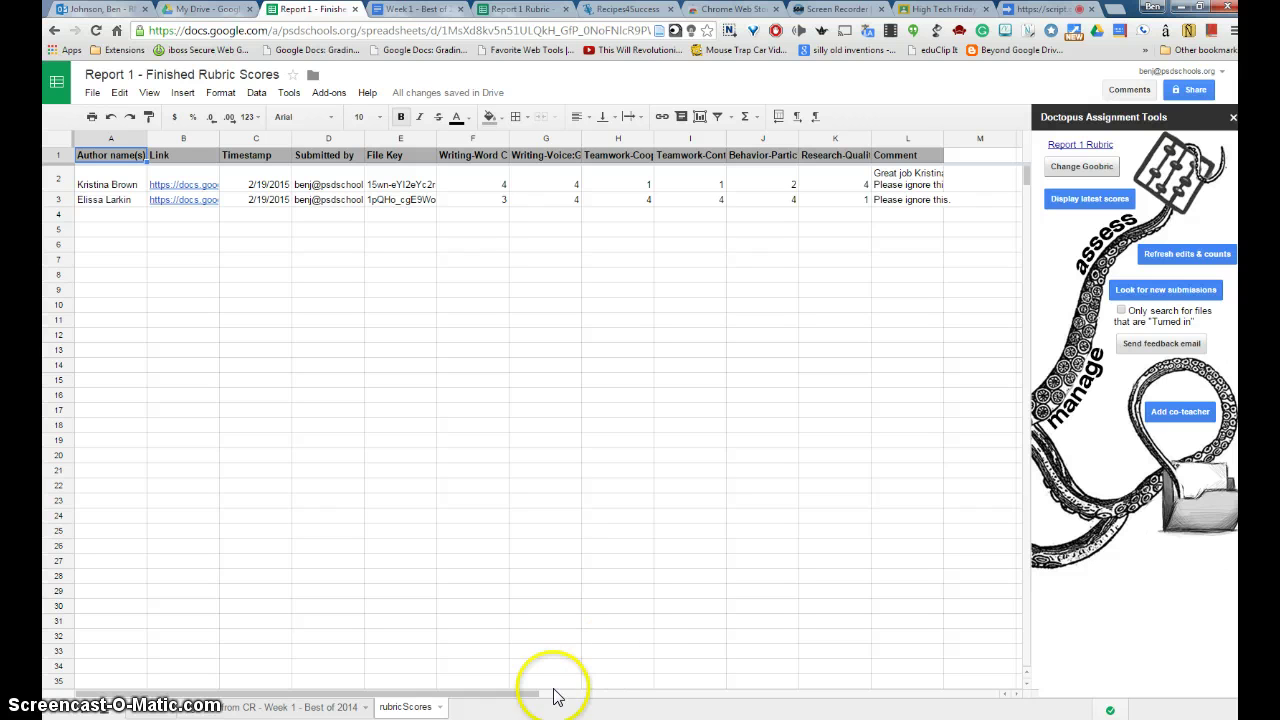
mouse_move(456, 703)
mouse_down()
mouse_move(569, 697)
mouse_move(456, 700)
mouse_up()
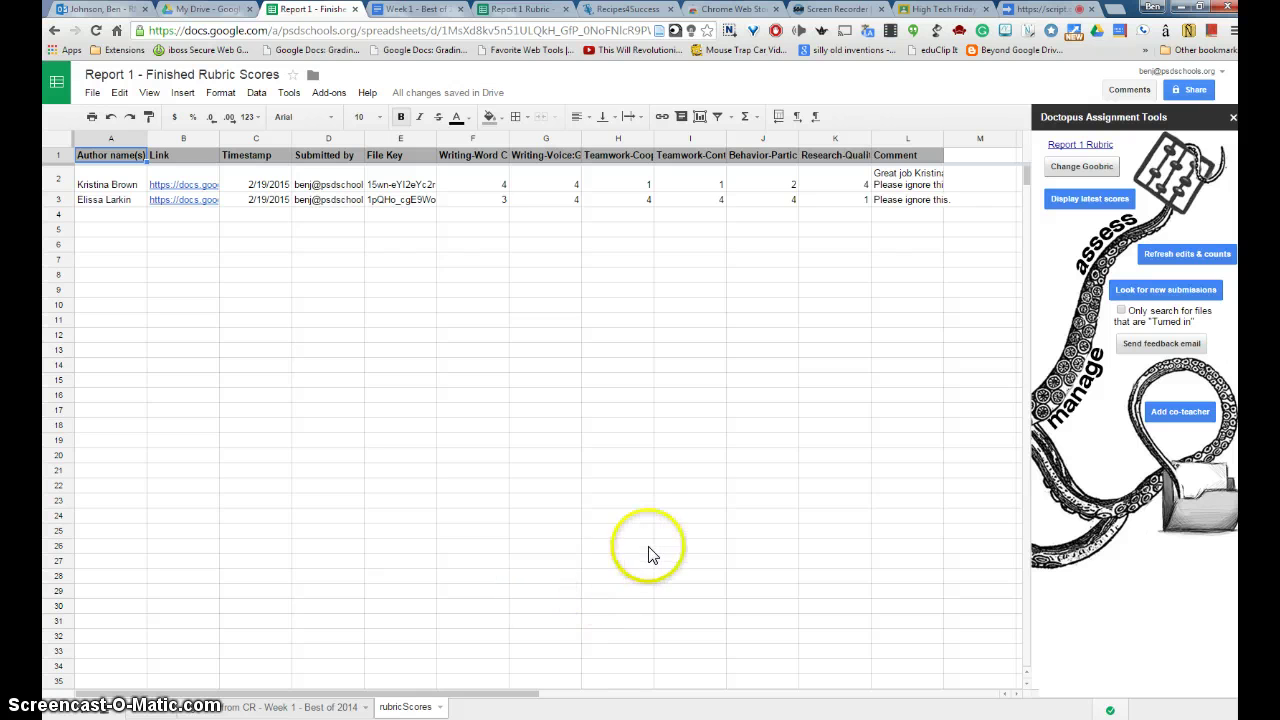